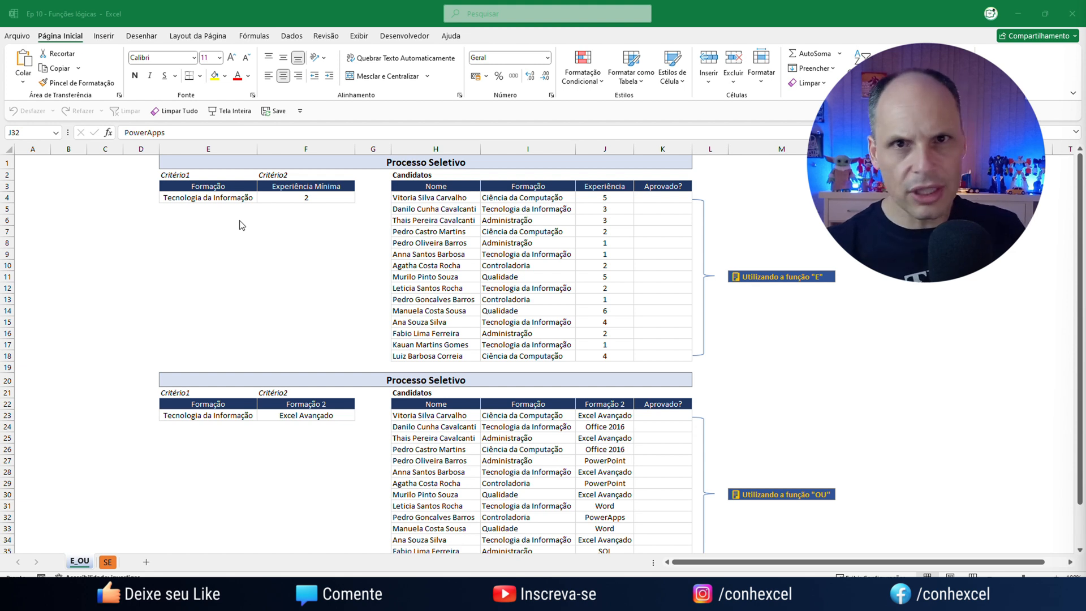
Step: Review the two criteria in E2:F4 and the candidates' Nome, Formação and Experiência columns in rows 4 to 18
{"action": "left_click_drag", "start_coordinate": [186, 176], "coordinate": [305, 175]}
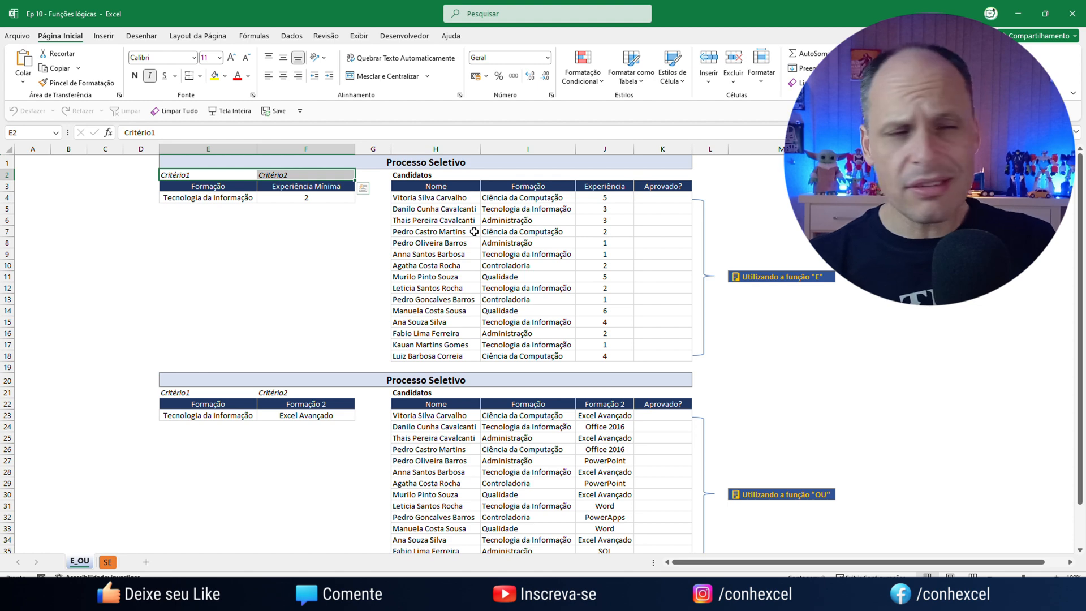
{"action": "left_click", "coordinate": [241, 199]}
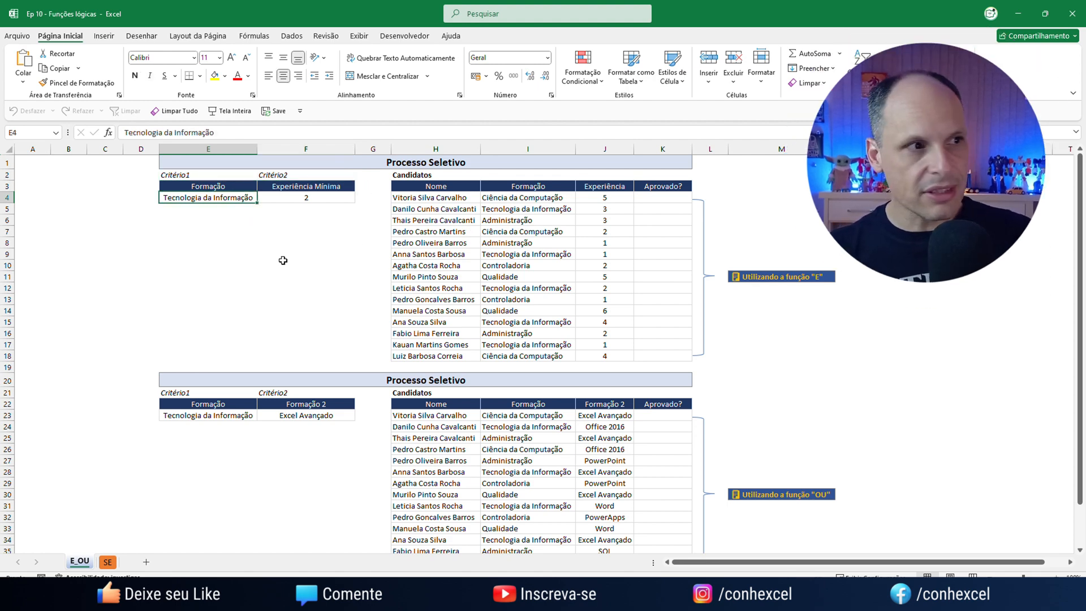
{"action": "left_click", "coordinate": [314, 199]}
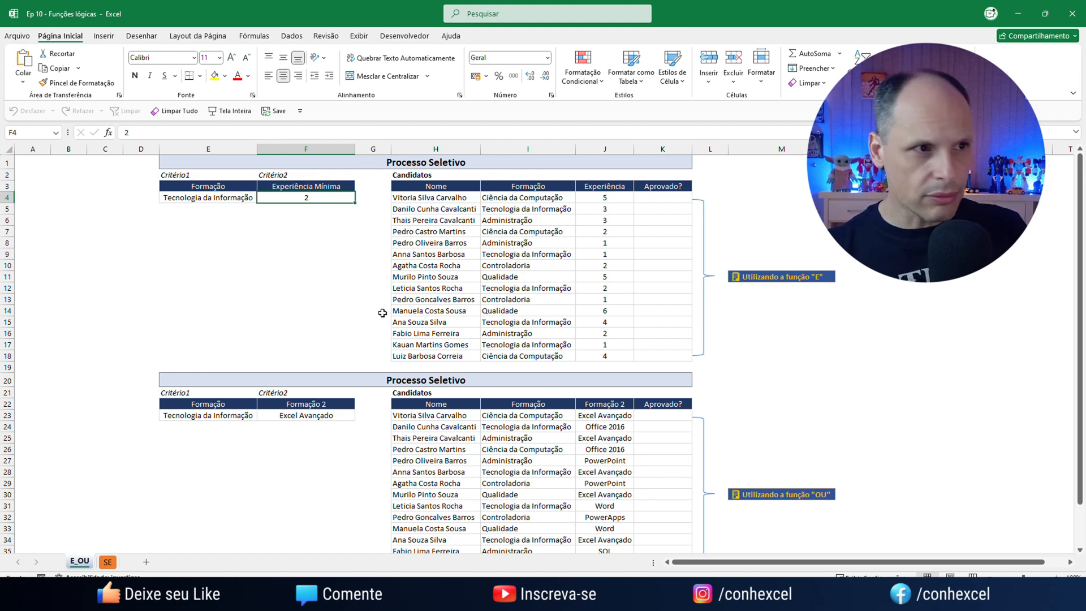
{"action": "left_click", "coordinate": [417, 196]}
{"action": "left_click_drag", "start_coordinate": [418, 196], "coordinate": [439, 356]}
{"action": "left_click_drag", "start_coordinate": [546, 198], "coordinate": [548, 356]}
{"action": "left_click_drag", "start_coordinate": [611, 197], "coordinate": [603, 354]}
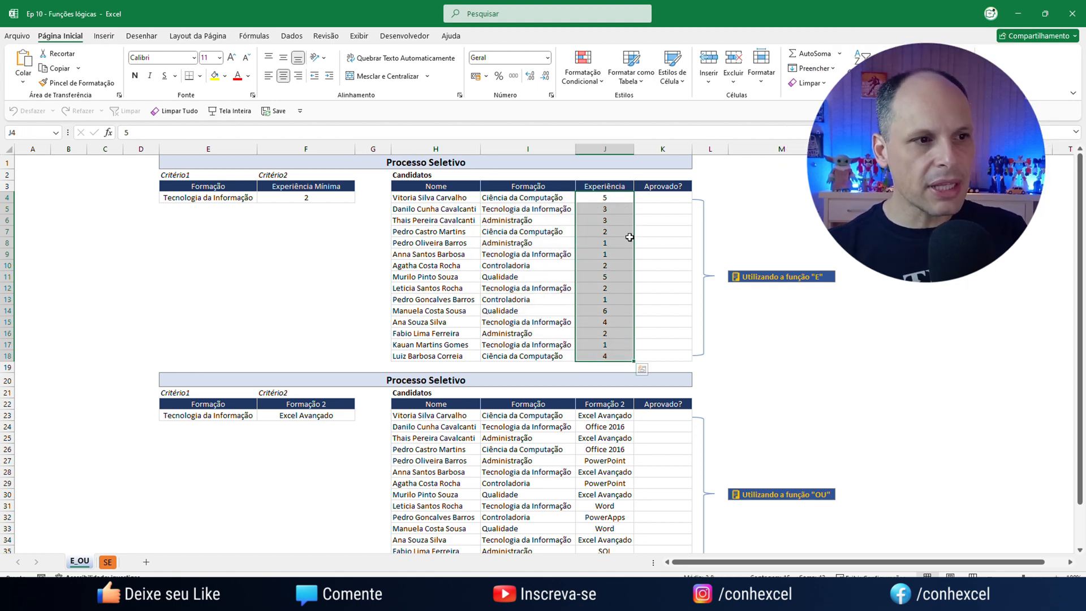
Step: Start an E function in K4 with the first condition I4=E4, comparing the candidate's Formação with the required one
{"action": "left_click", "coordinate": [666, 201]}
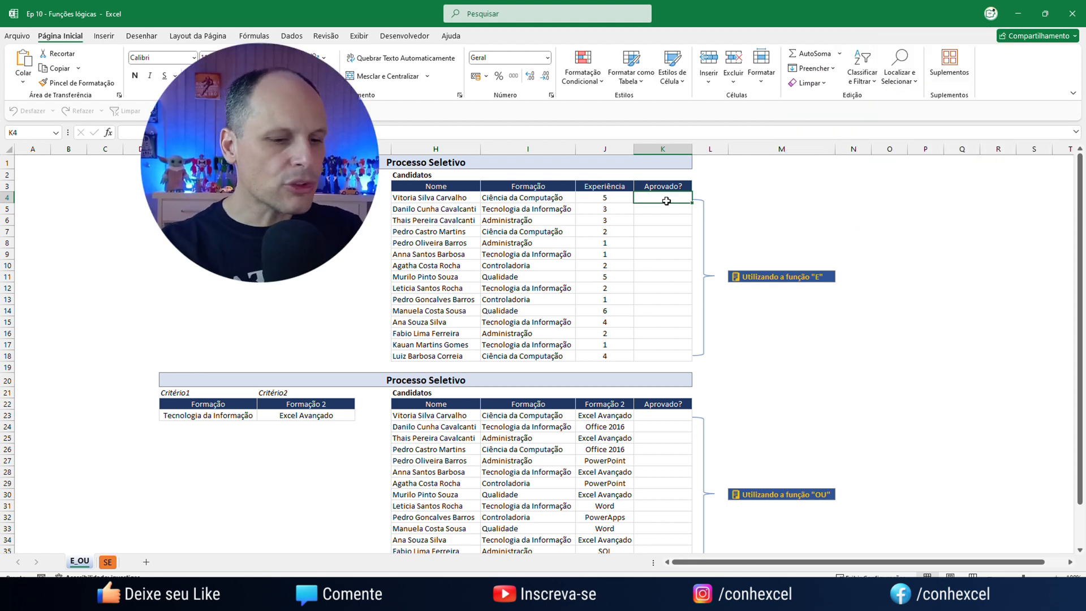
{"action": "type", "text": "=e"}
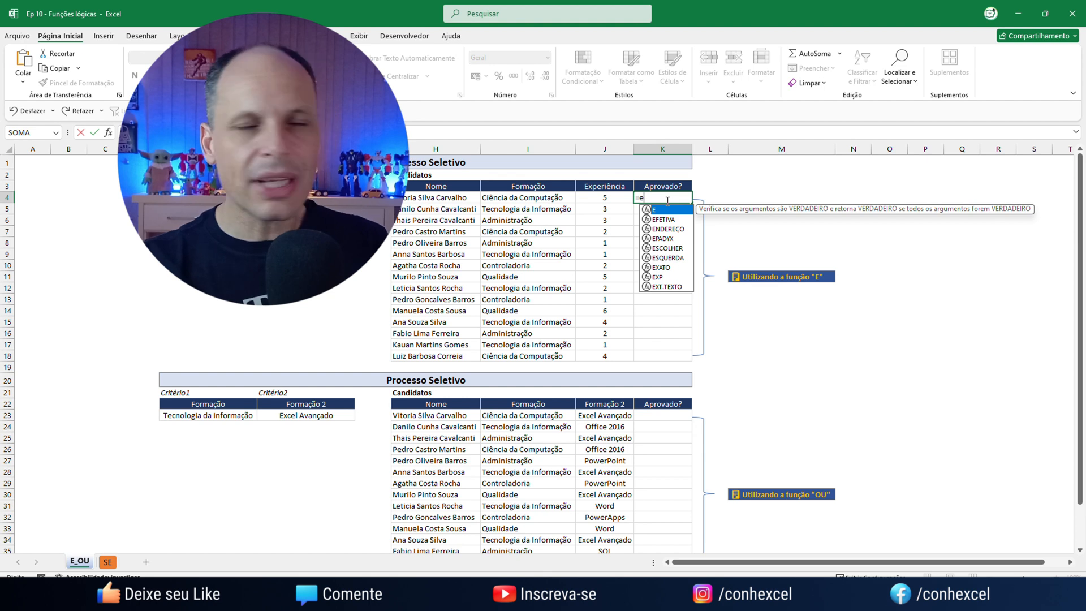
{"action": "key", "text": "Tab"}
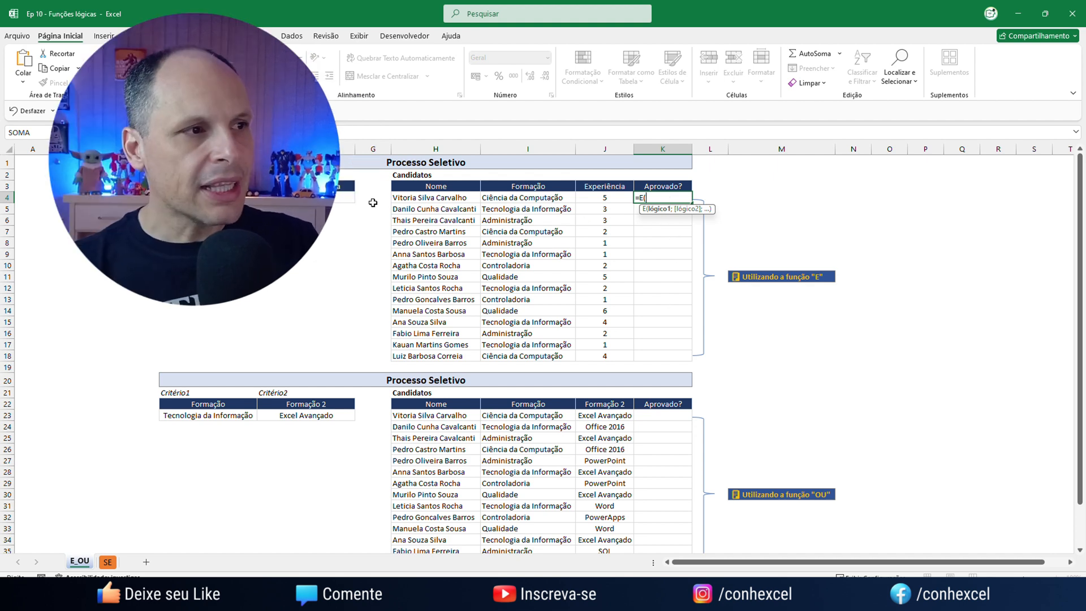
{"action": "left_click", "coordinate": [526, 198]}
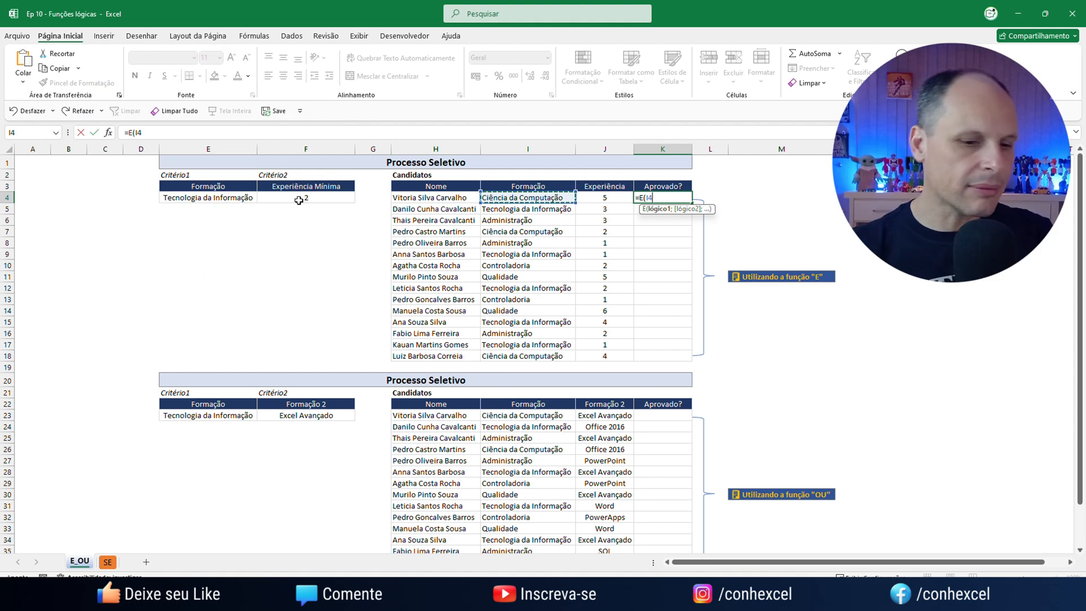
{"action": "key", "text": "BackSpace"}
{"action": "key", "text": "BackSpace"}
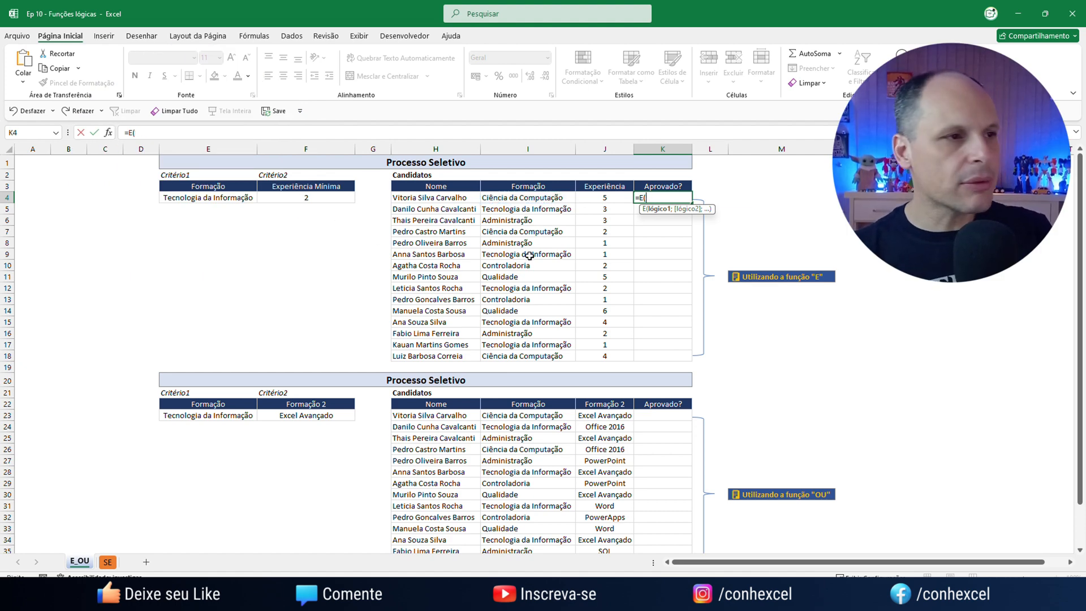
{"action": "left_click", "coordinate": [528, 199]}
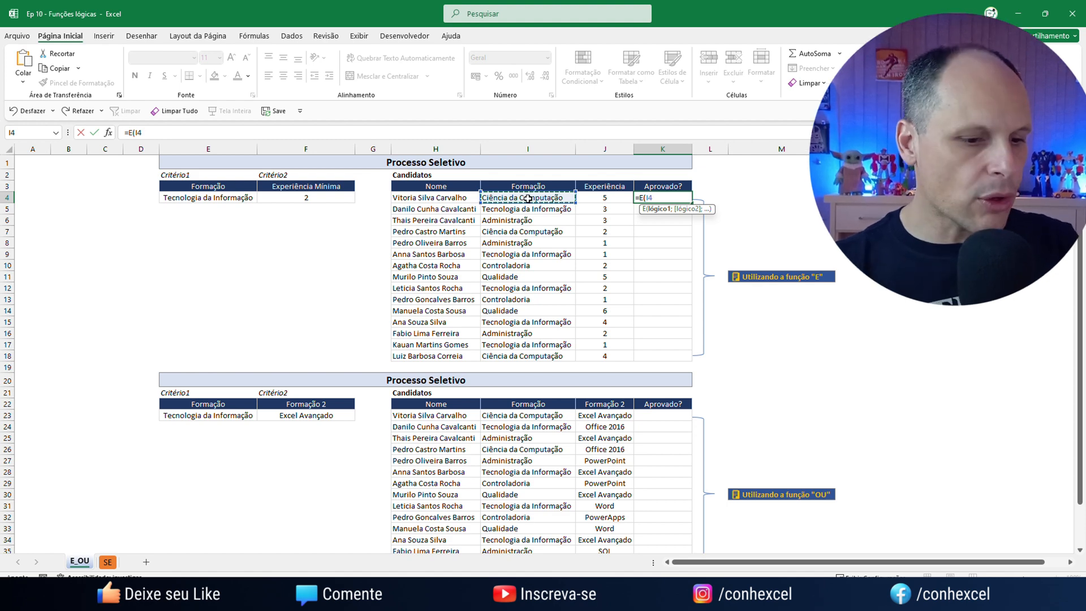
{"action": "type", "text": "="}
{"action": "left_click", "coordinate": [244, 198]}
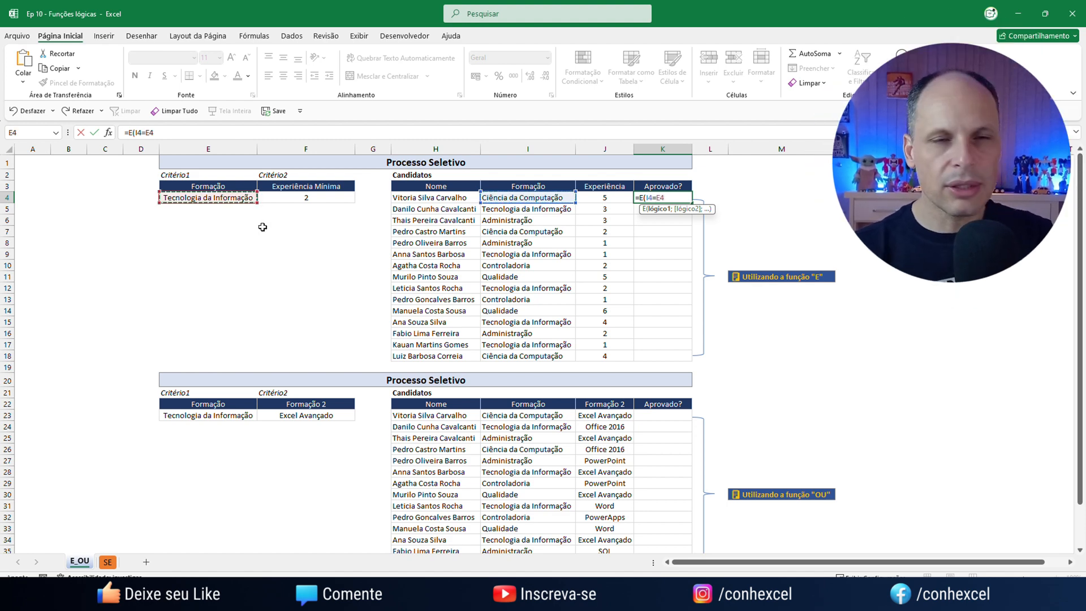
{"action": "type", "text": ";"}
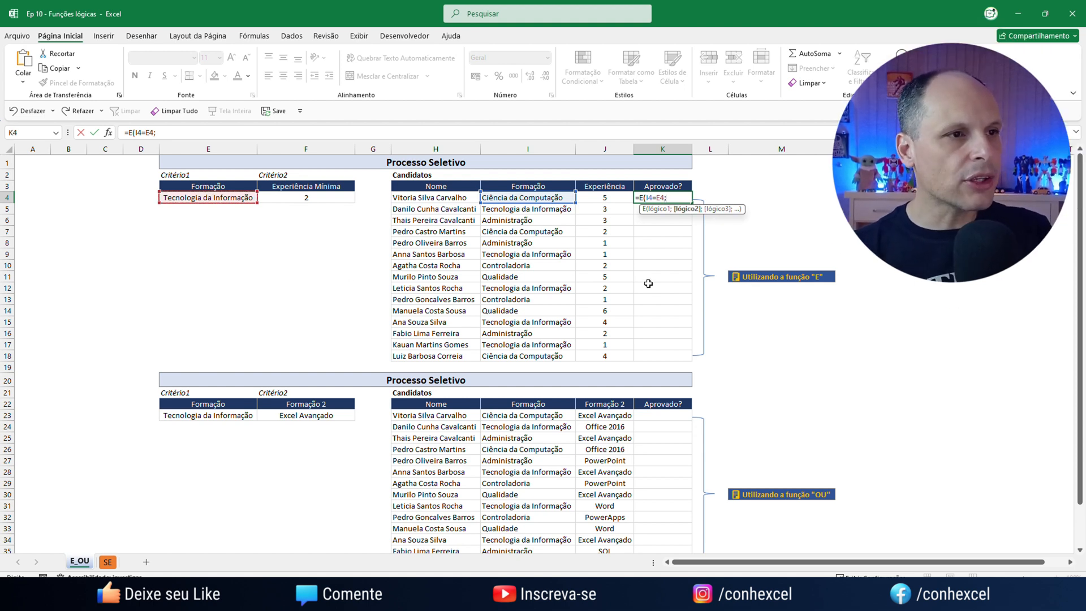
Step: Add the second condition J4>=F4 and complete the K4 formula as =E(I4=E4;J4>=F4)
{"action": "left_click", "coordinate": [608, 196]}
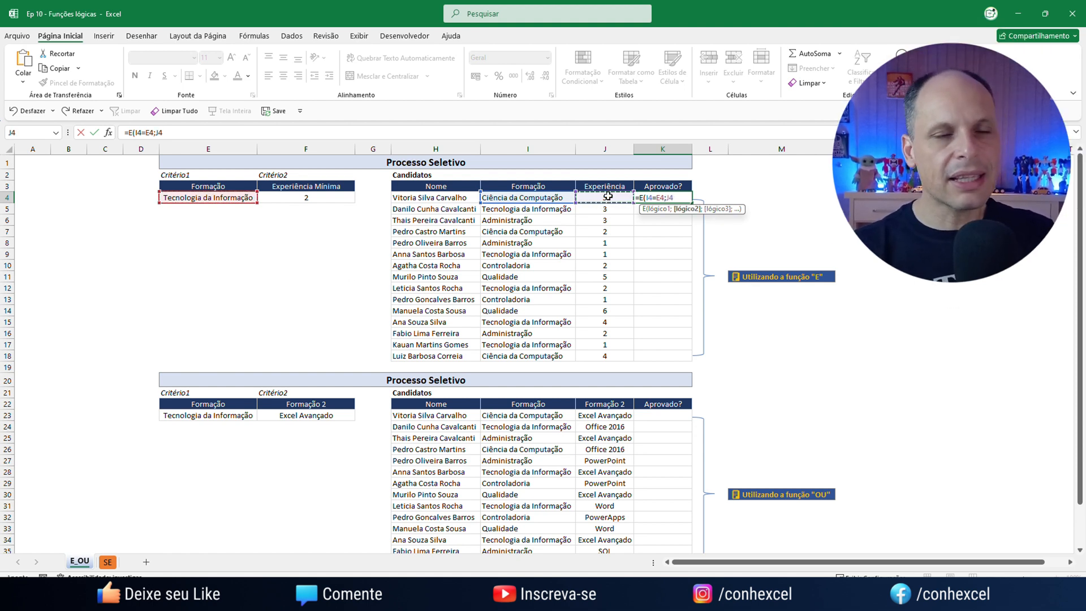
{"action": "type", "text": ">"}
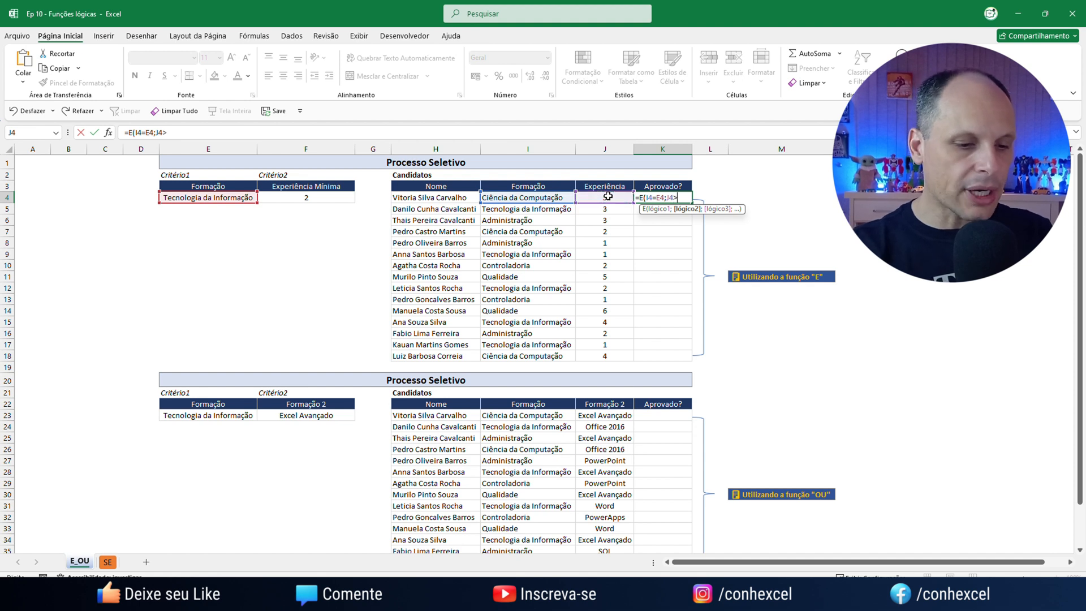
{"action": "type", "text": "="}
{"action": "left_click", "coordinate": [320, 196]}
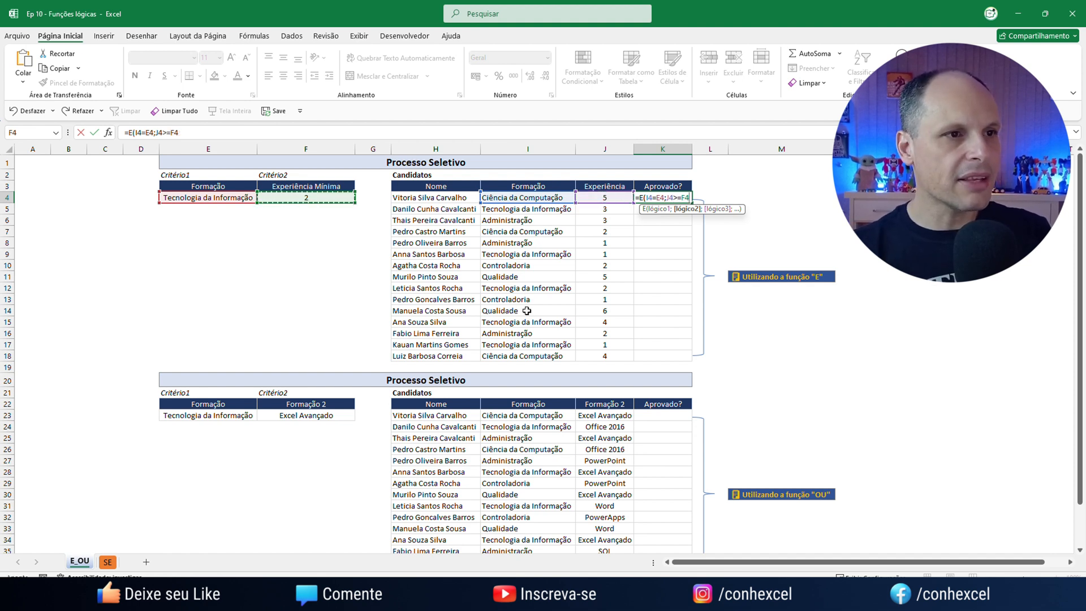
{"action": "type", "text": ")"}
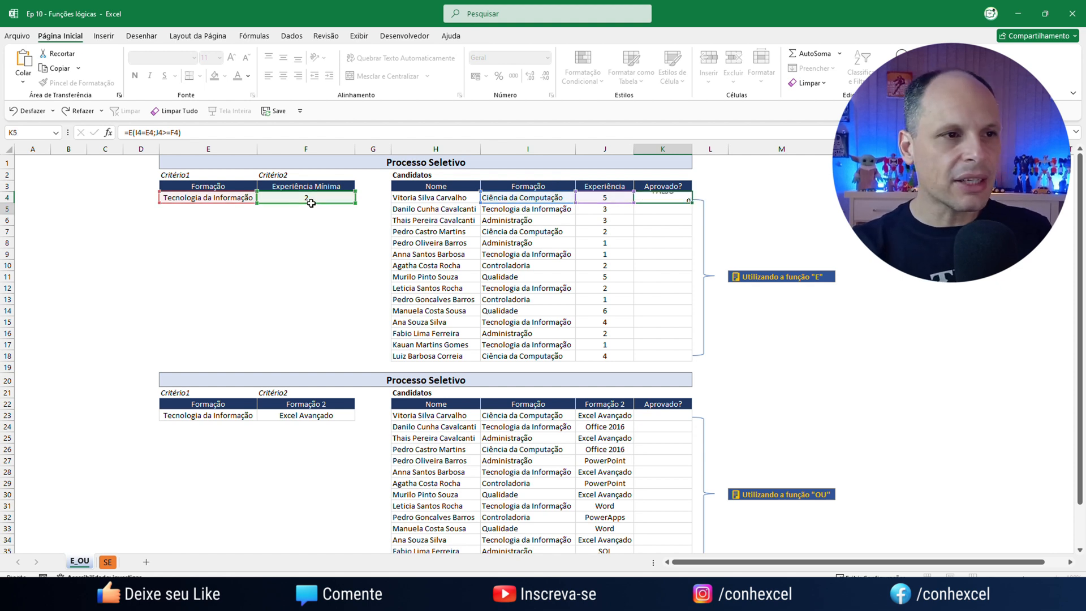
{"action": "key", "text": "Return"}
Step: Check the K4 result against the first candidate's experience and education and the criteria in E4 and F4
{"action": "left_click", "coordinate": [675, 196]}
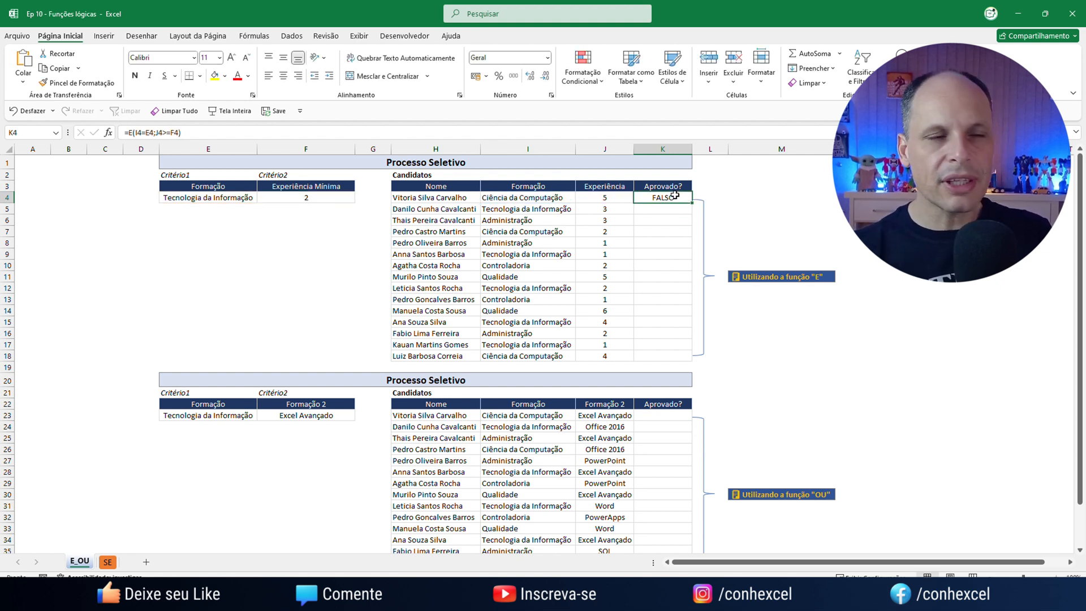
{"action": "left_click", "coordinate": [589, 196]}
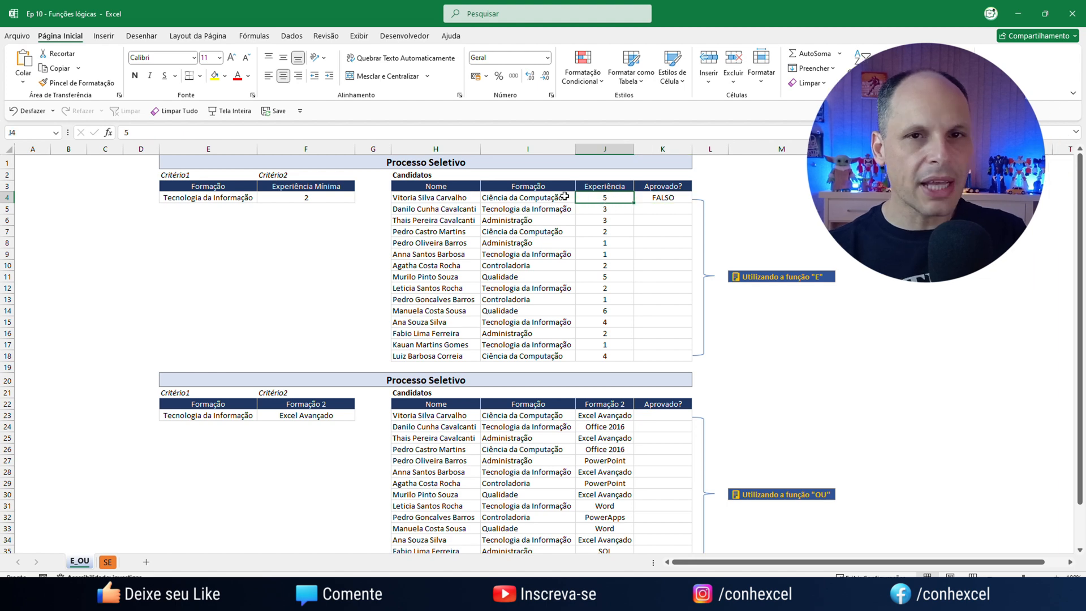
{"action": "left_click", "coordinate": [323, 208]}
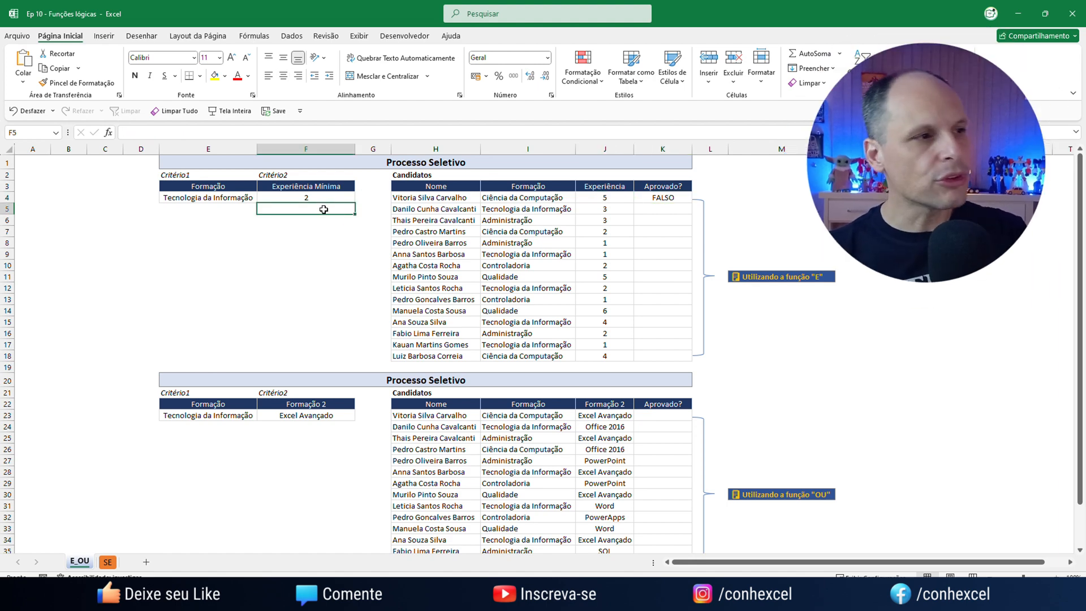
{"action": "left_click", "coordinate": [544, 197]}
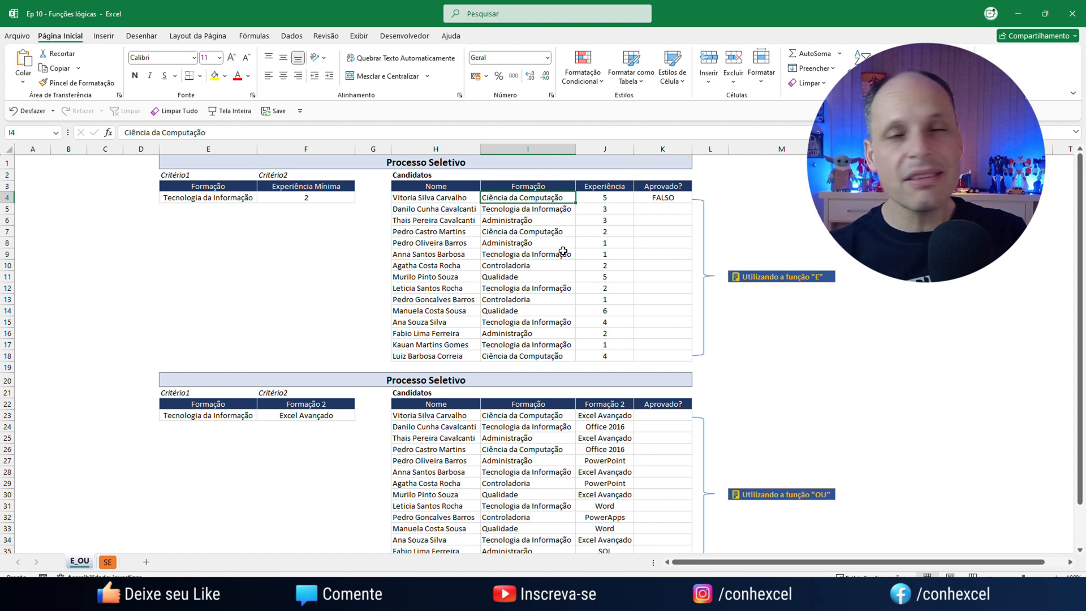
{"action": "left_click", "coordinate": [204, 200]}
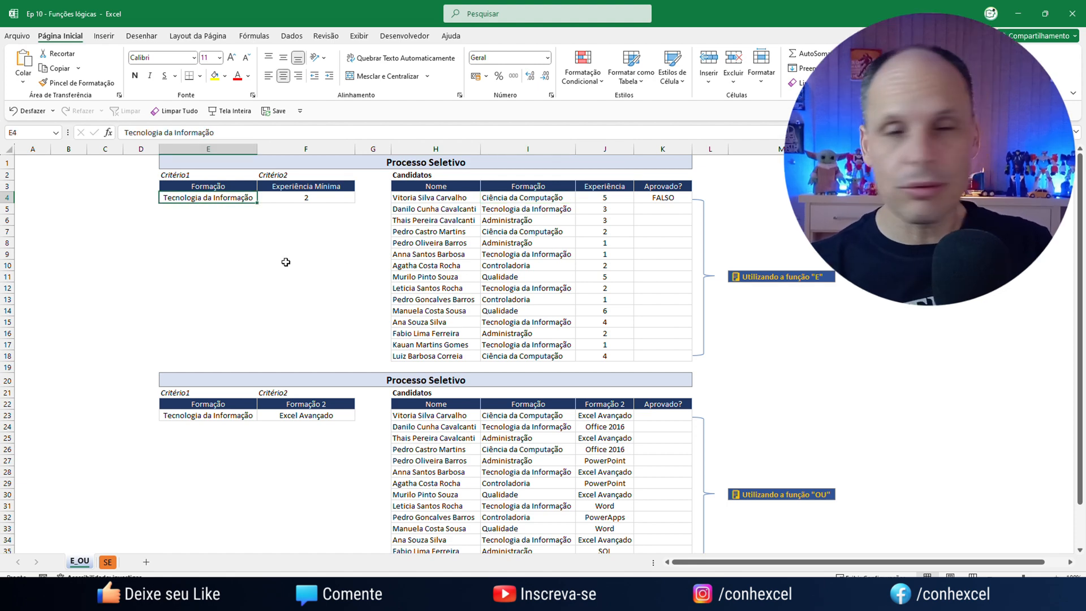
Step: Fill the K4 formula with its relative references down the Aprovado? column to K18
{"action": "left_click", "coordinate": [665, 200]}
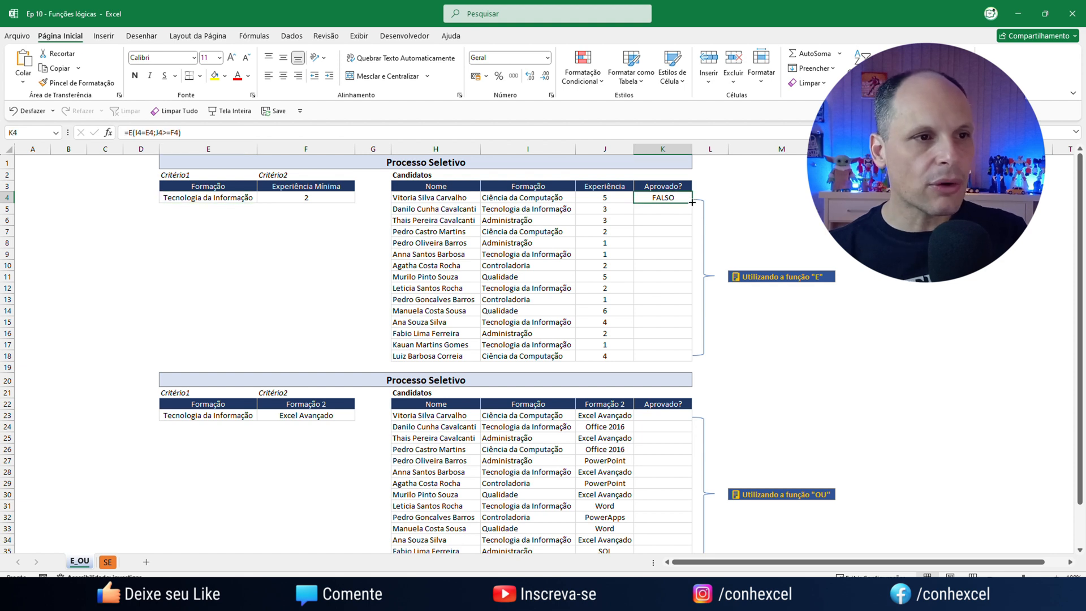
{"action": "left_click_drag", "start_coordinate": [692, 202], "coordinate": [703, 358]}
{"action": "key", "text": "shift+BackSpace"}
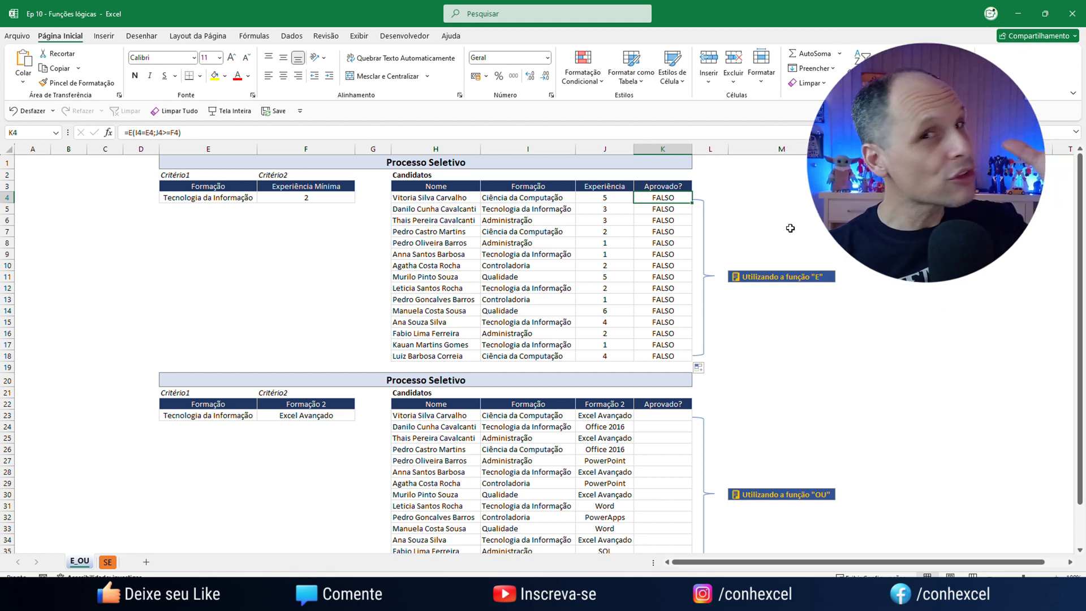
Step: Inspect which criteria cells the copied formulas in K5 and K18 refer to
{"action": "left_click", "coordinate": [673, 209]}
{"action": "double_click", "coordinate": [673, 208]}
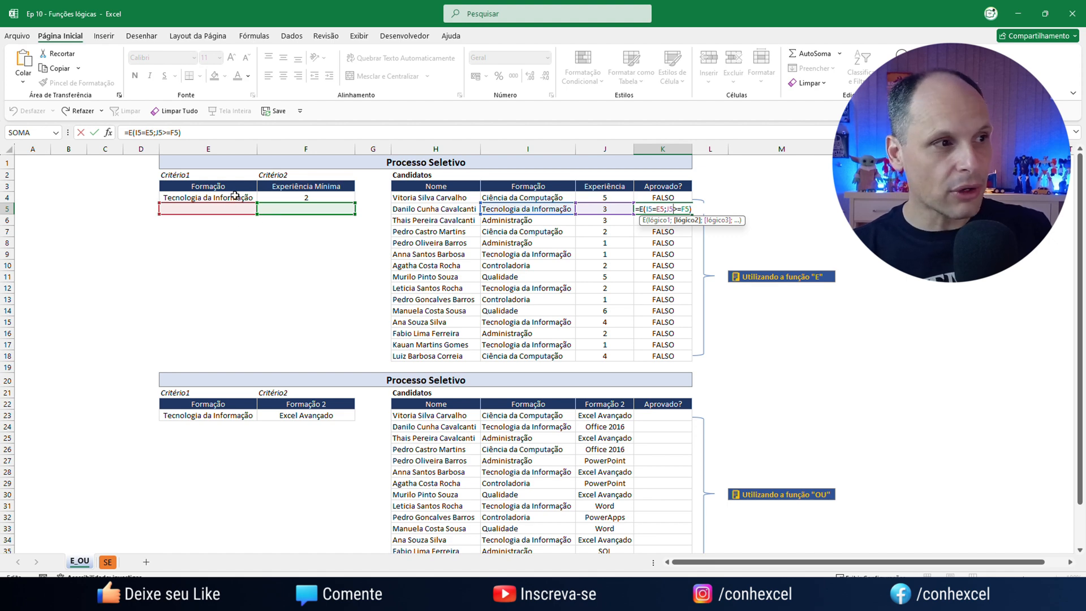
{"action": "left_click", "coordinate": [667, 354]}
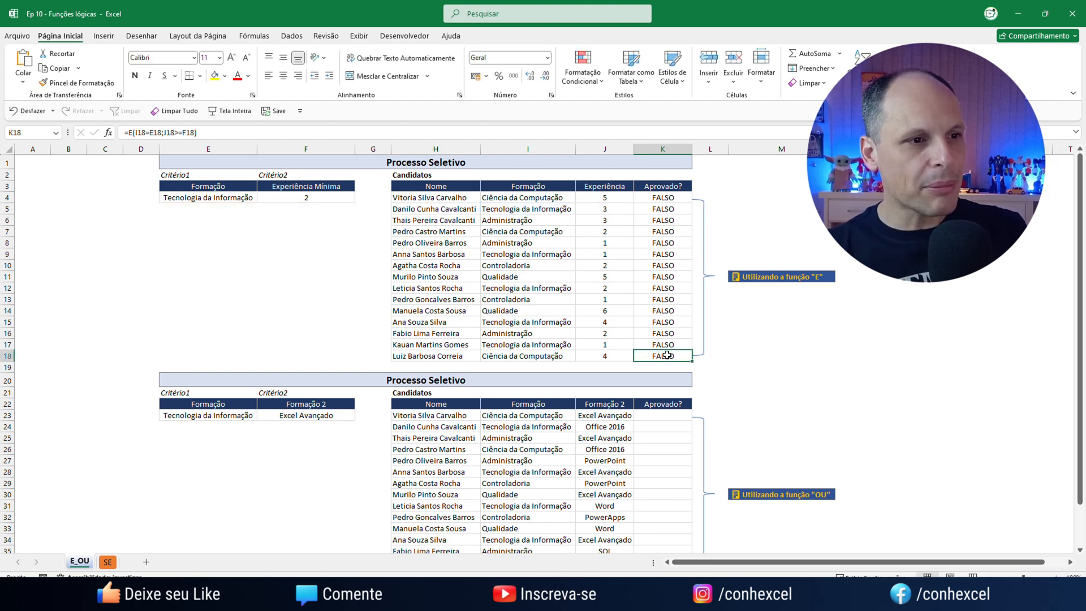
{"action": "double_click", "coordinate": [667, 354]}
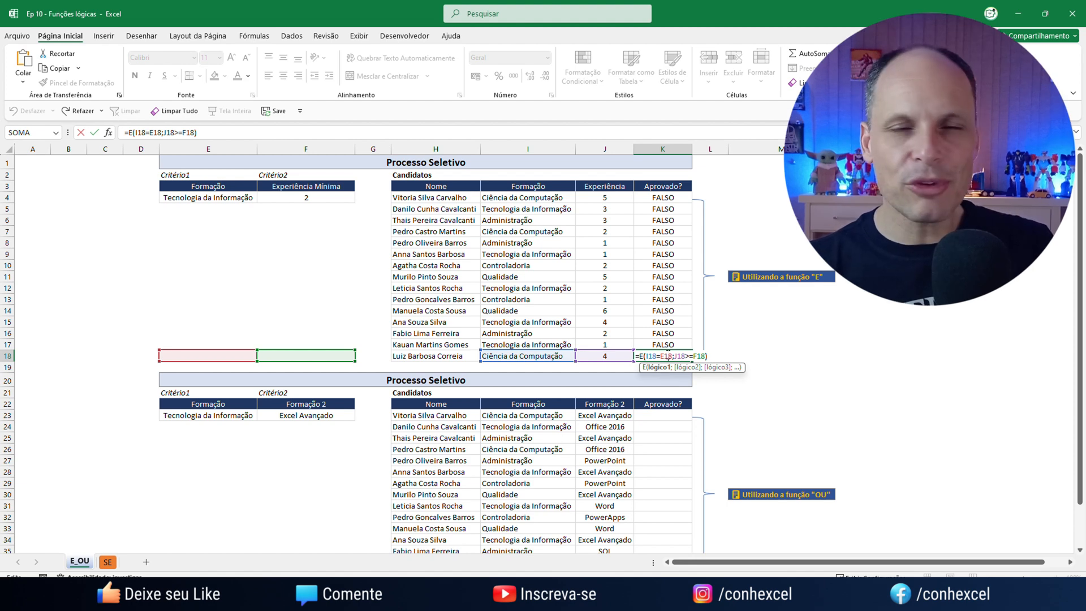
{"action": "key", "text": "Escape"}
Step: Make the criteria references in K4 absolute, giving =E(I4=$E$4;J4>=$F$4), and fill the corrected formula down to K18
{"action": "double_click", "coordinate": [659, 198]}
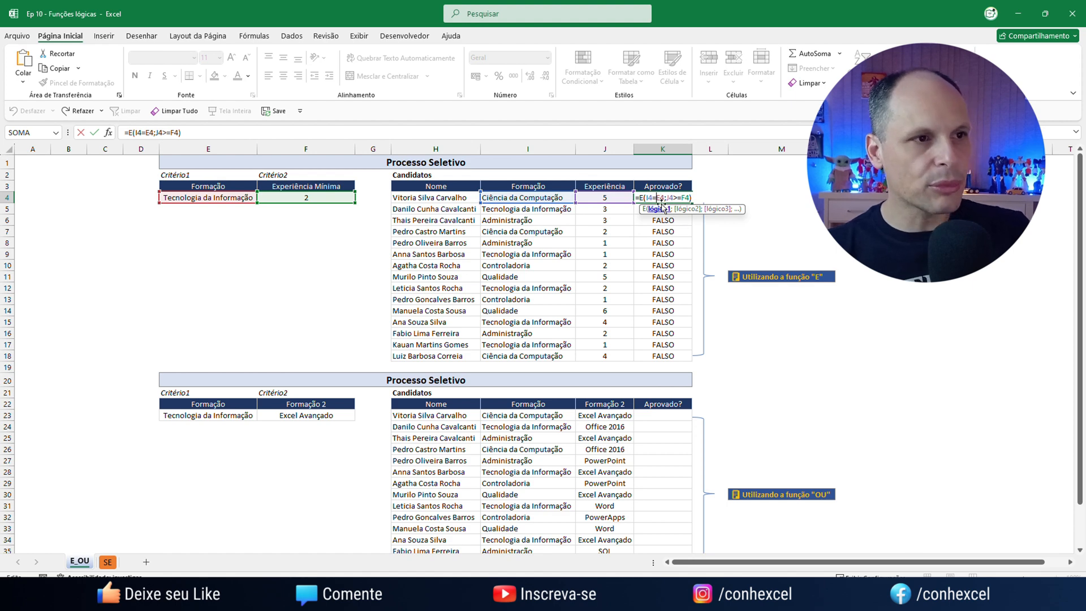
{"action": "key", "text": "F4"}
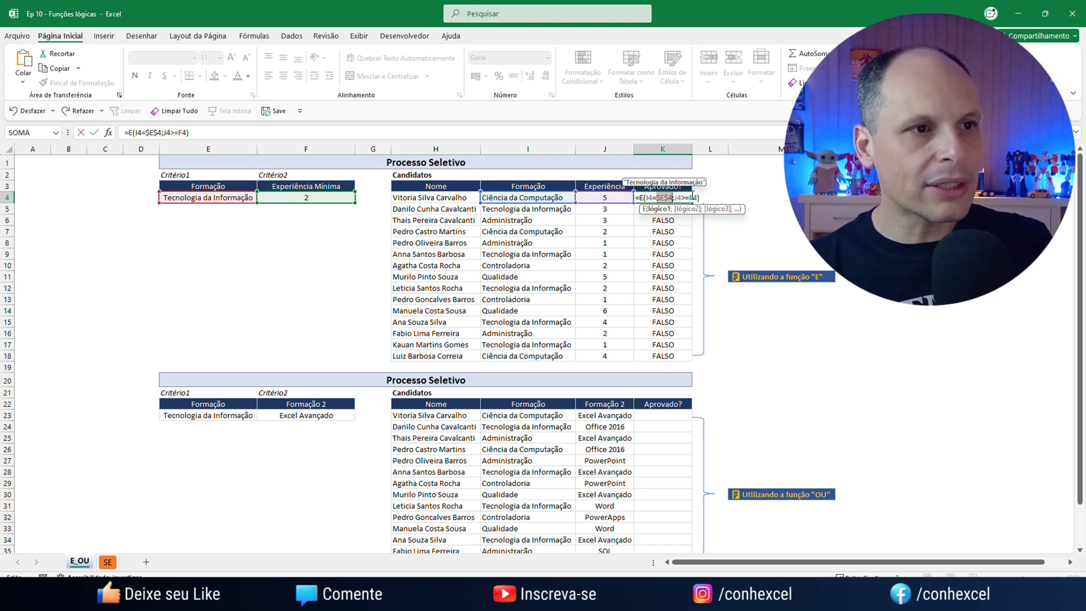
{"action": "left_click", "coordinate": [694, 198]}
{"action": "key", "text": "F4"}
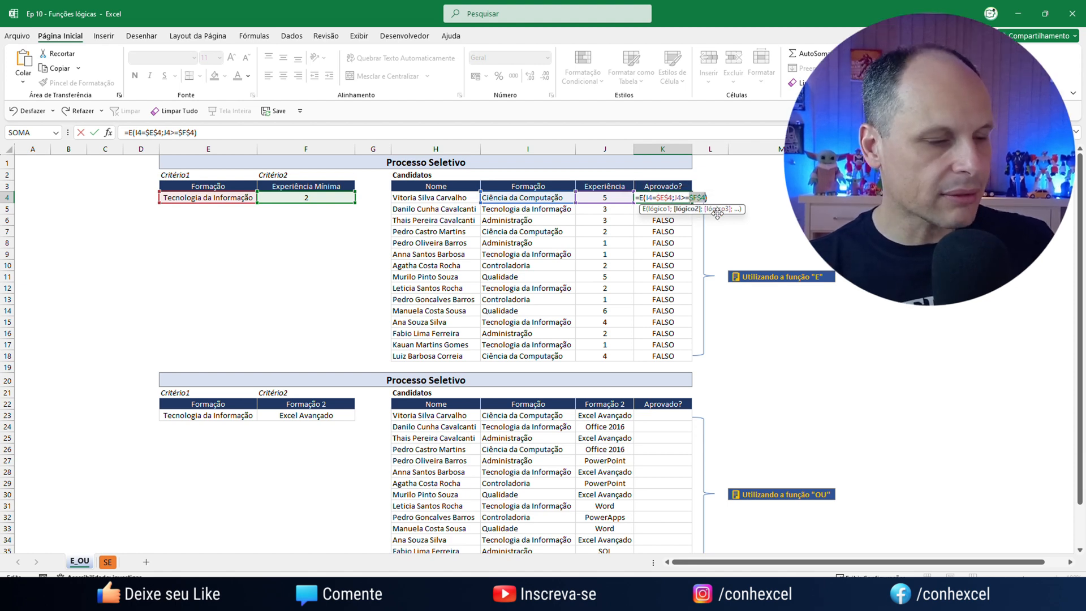
{"action": "key", "text": "Return"}
{"action": "left_click", "coordinate": [674, 199]}
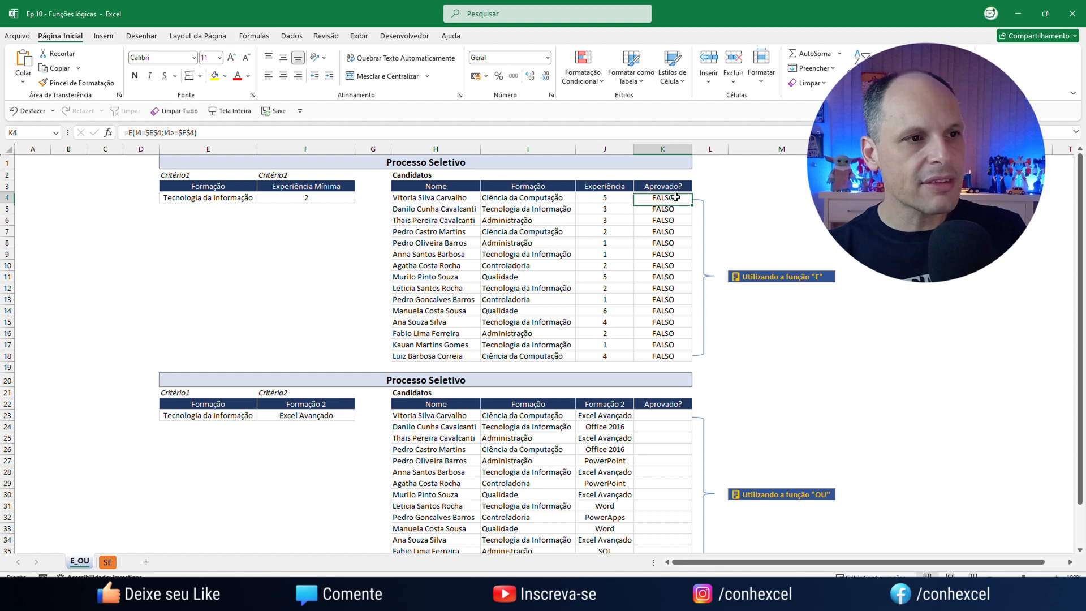
{"action": "left_click_drag", "start_coordinate": [691, 202], "coordinate": [694, 360]}
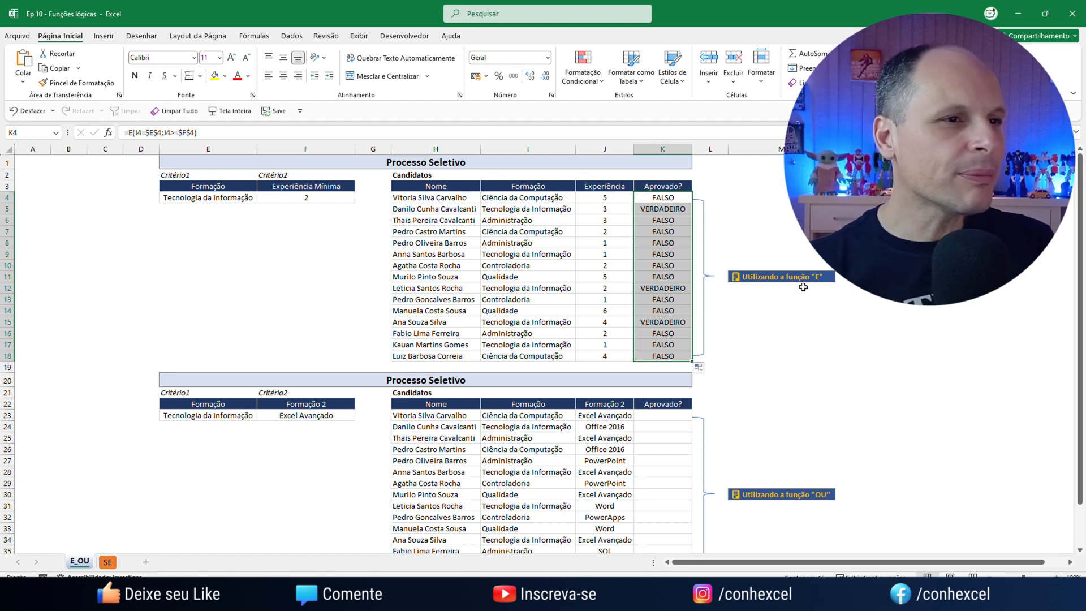
Step: Check the Aprovado? results and formulas in K5, K12 and K15, and the Formação entry in I5
{"action": "left_click", "coordinate": [662, 210]}
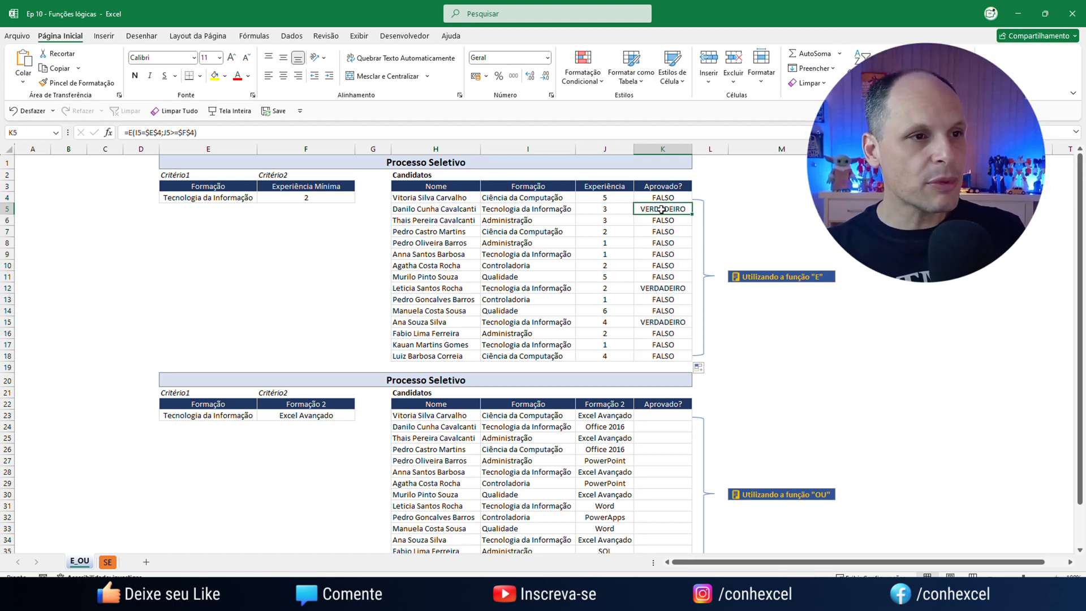
{"action": "left_click", "coordinate": [668, 285]}
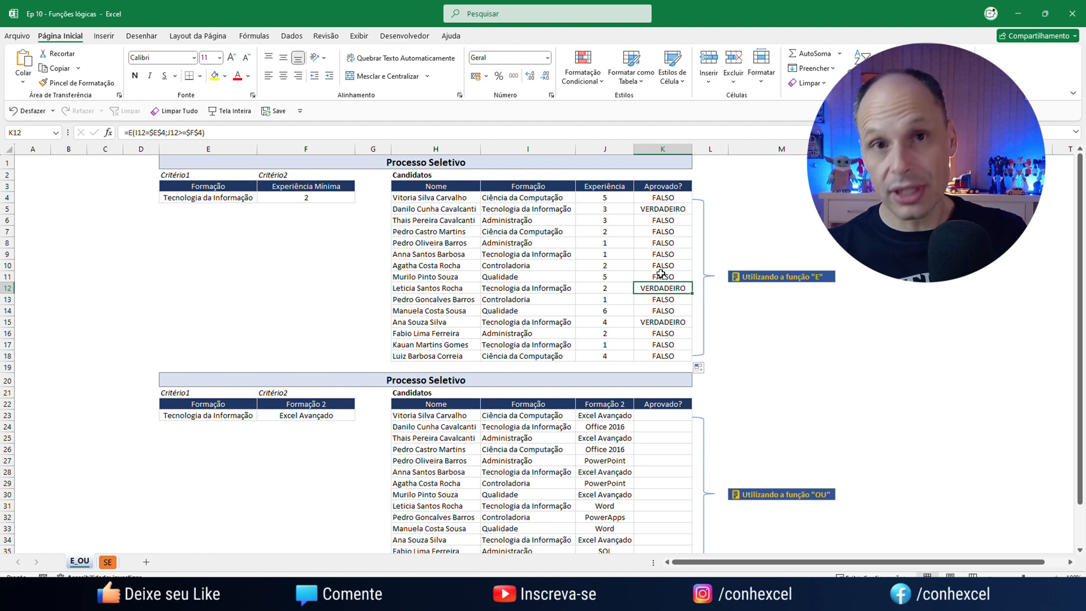
{"action": "left_click", "coordinate": [670, 320]}
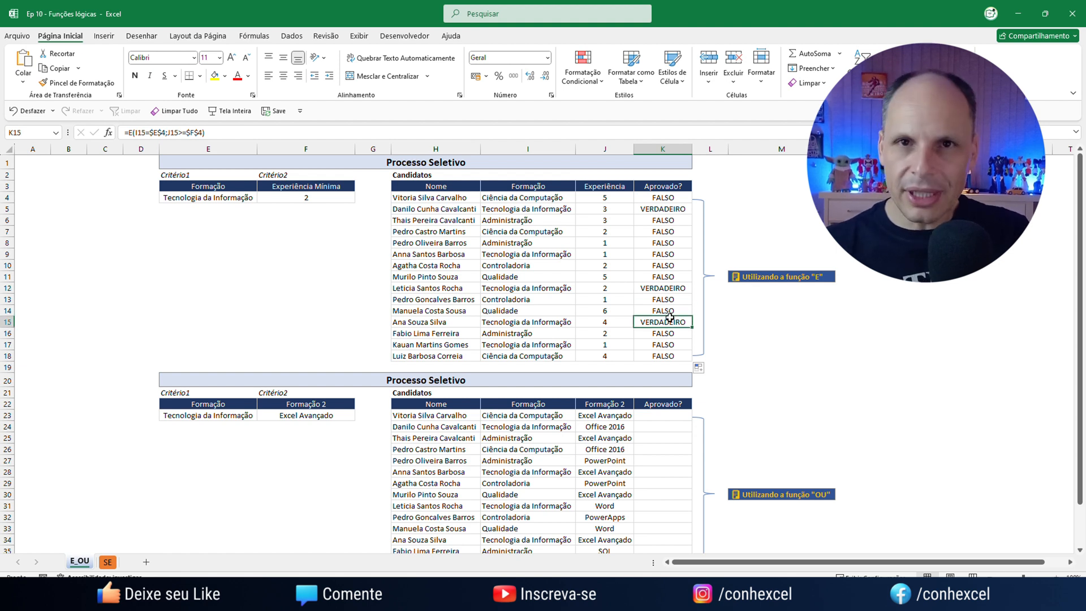
{"action": "left_click", "coordinate": [498, 210]}
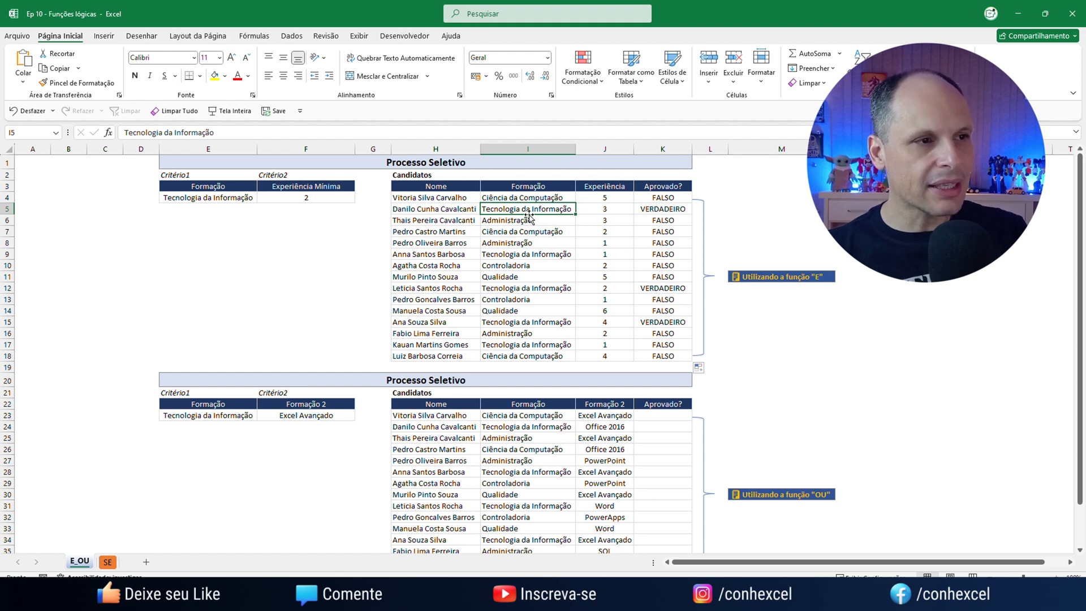
Step: Compare the Formação and Experiência entries in row 5 with the criteria in E4 and F4, and review the Aprovado? results in K4:K18
{"action": "left_click", "coordinate": [225, 198]}
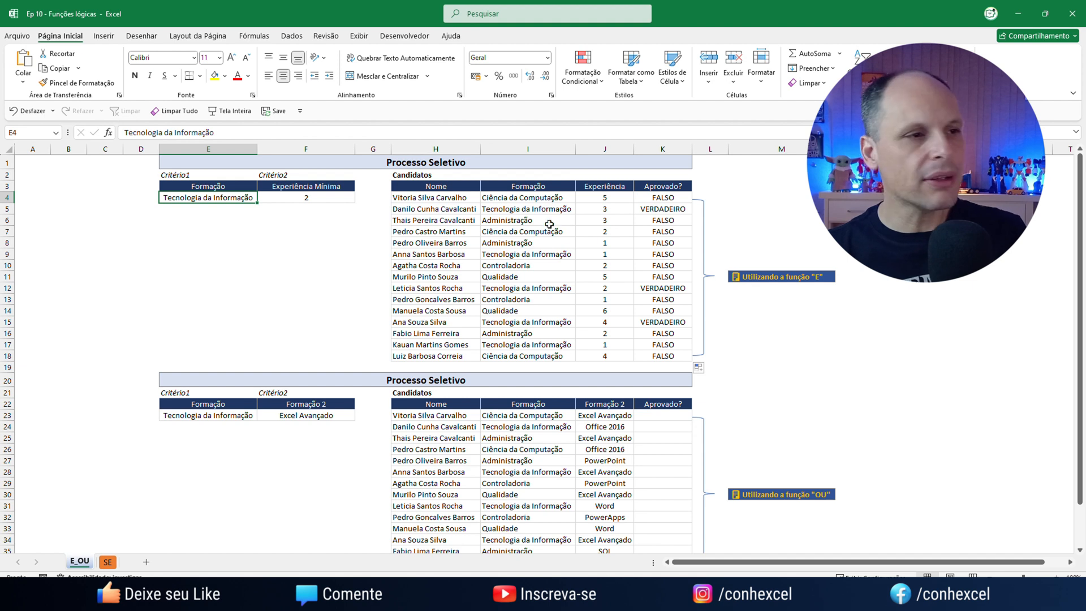
{"action": "left_click", "coordinate": [604, 209]}
{"action": "left_click", "coordinate": [320, 200]}
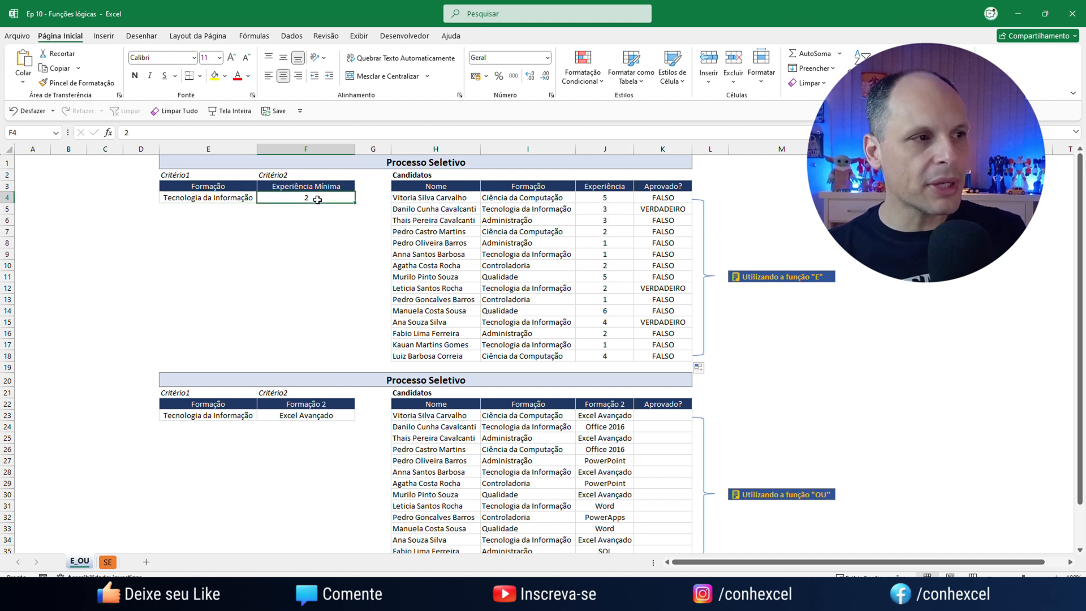
{"action": "left_click", "coordinate": [603, 207]}
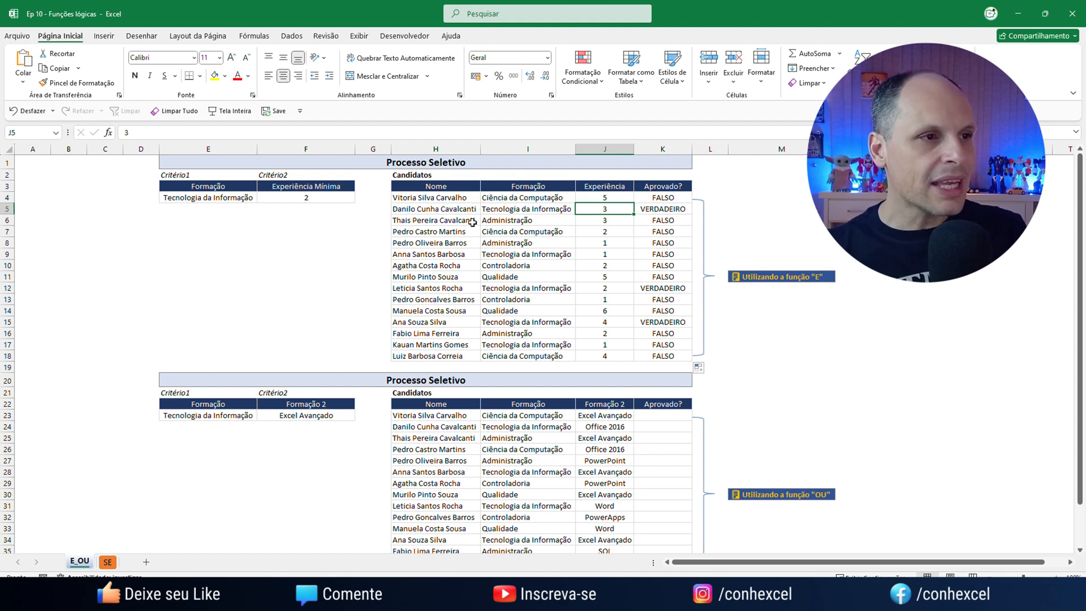
{"action": "left_click_drag", "start_coordinate": [500, 210], "coordinate": [587, 207]}
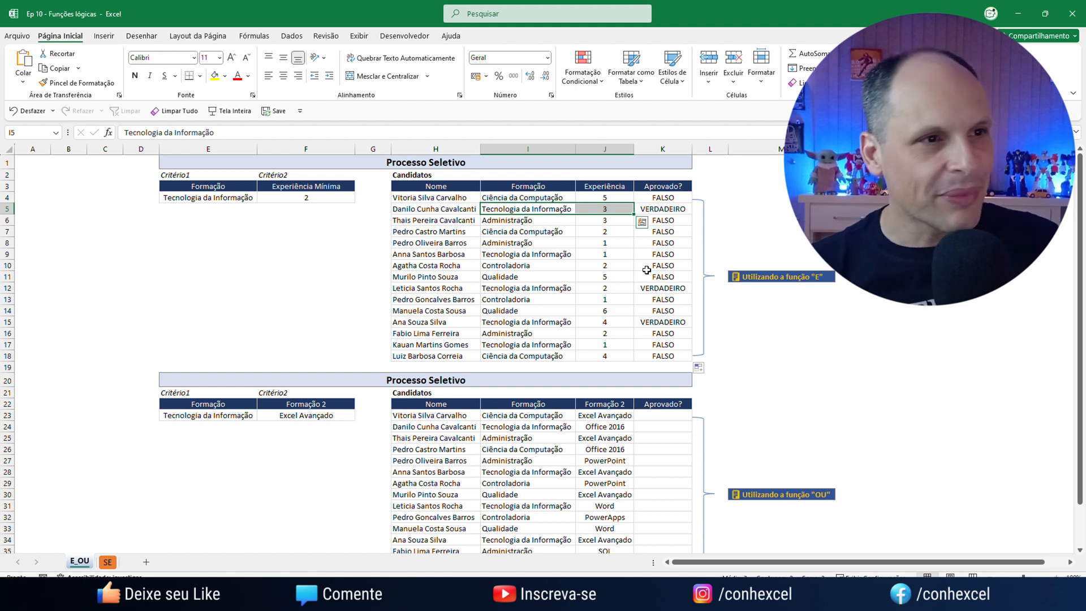
{"action": "left_click", "coordinate": [654, 197]}
{"action": "left_click_drag", "start_coordinate": [654, 196], "coordinate": [653, 356]}
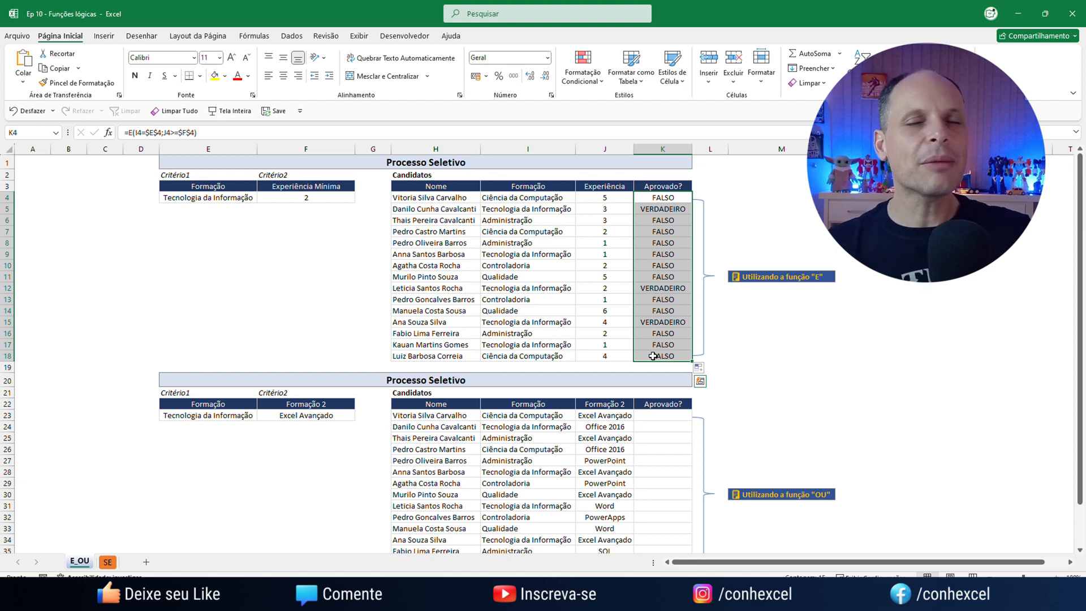
Step: Examine the second Processo Seletivo table and its criteria in E23 and F23 alongside the first table
{"action": "scroll", "coordinate": [653, 356], "scroll_direction": "down", "scroll_amount": 3}
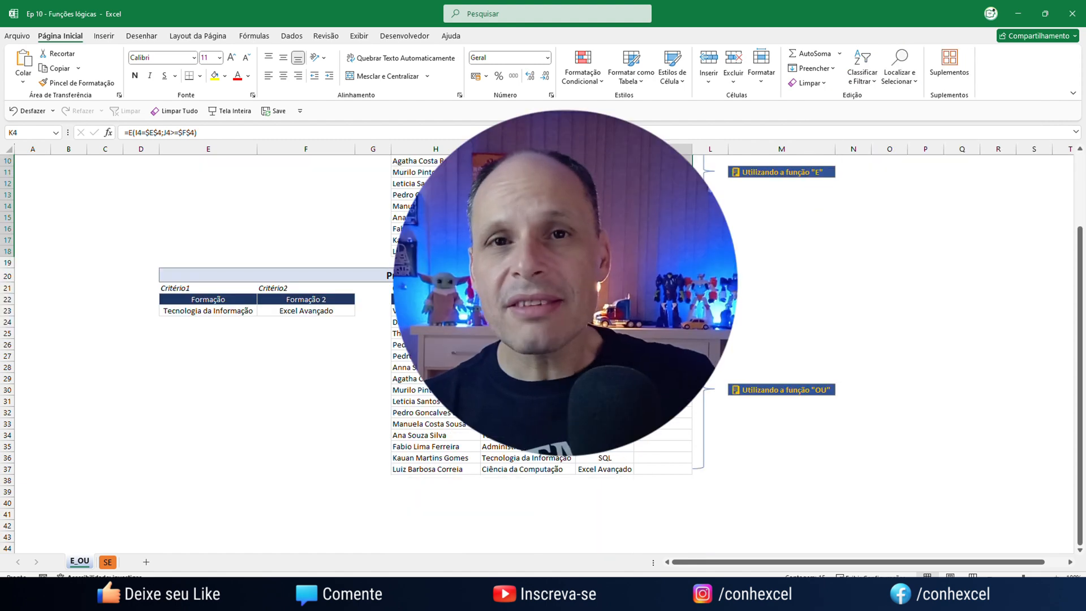
{"action": "scroll", "coordinate": [543, 350], "scroll_direction": "up", "scroll_amount": 3}
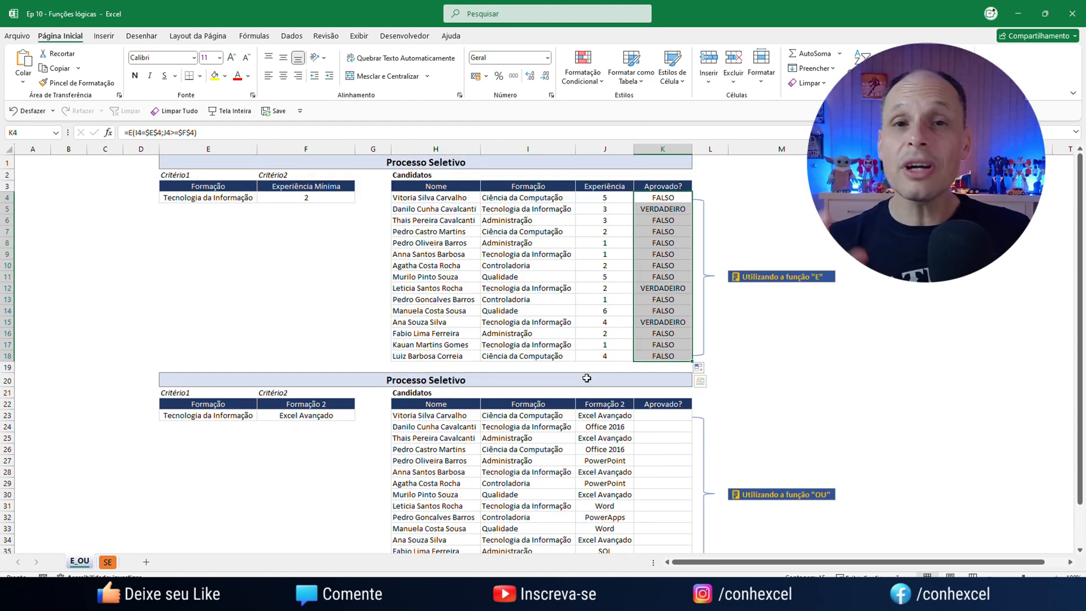
{"action": "scroll", "coordinate": [586, 378], "scroll_direction": "down", "scroll_amount": 5}
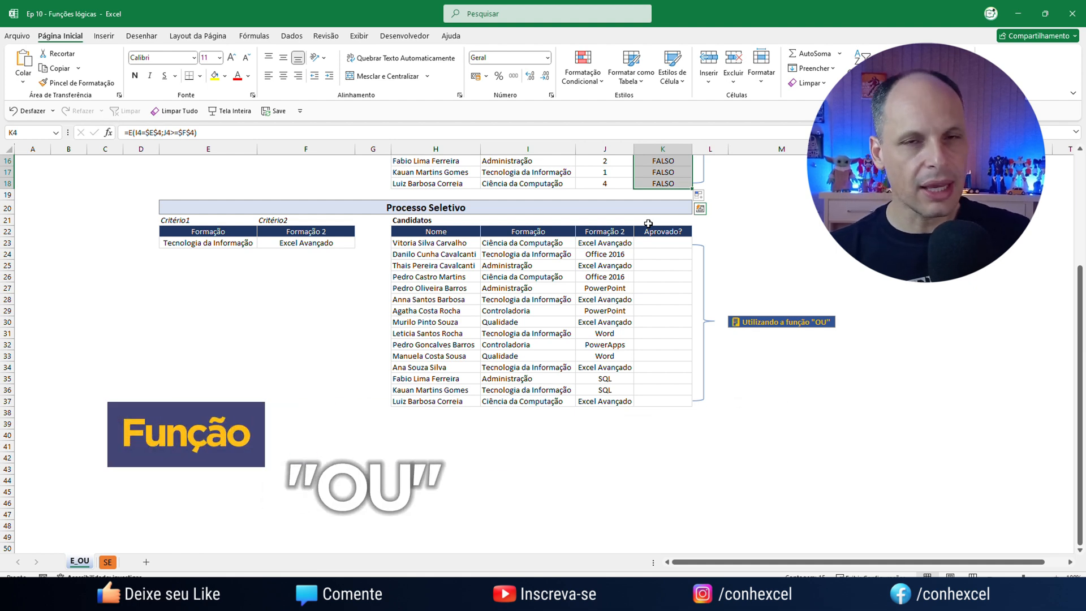
{"action": "scroll", "coordinate": [691, 245], "scroll_direction": "up", "scroll_amount": 1}
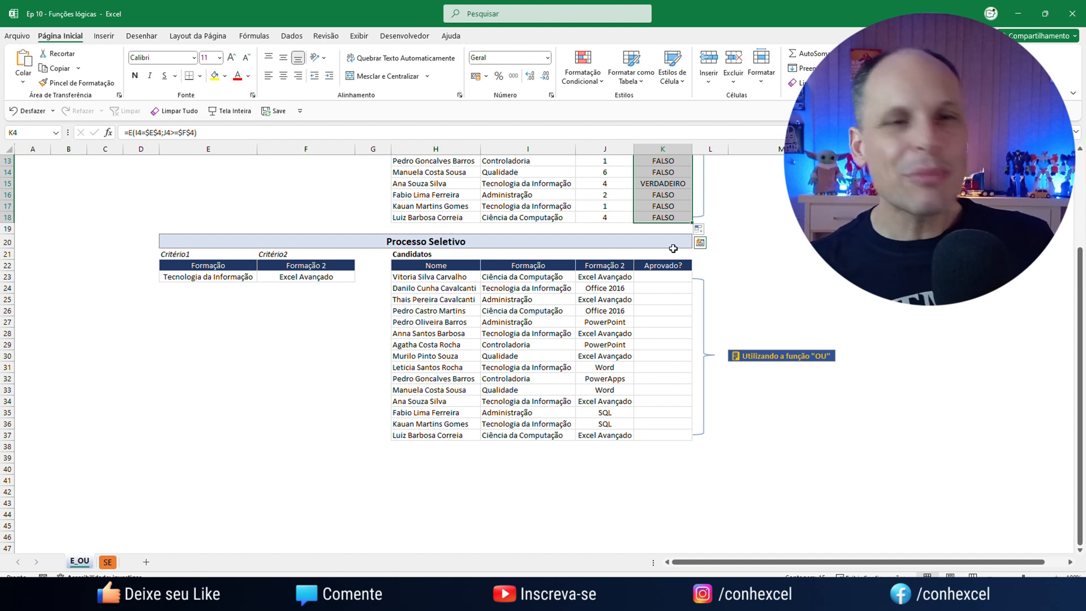
{"action": "scroll", "coordinate": [347, 273], "scroll_direction": "down", "scroll_amount": 1}
{"action": "scroll", "coordinate": [346, 273], "scroll_direction": "down", "scroll_amount": 1}
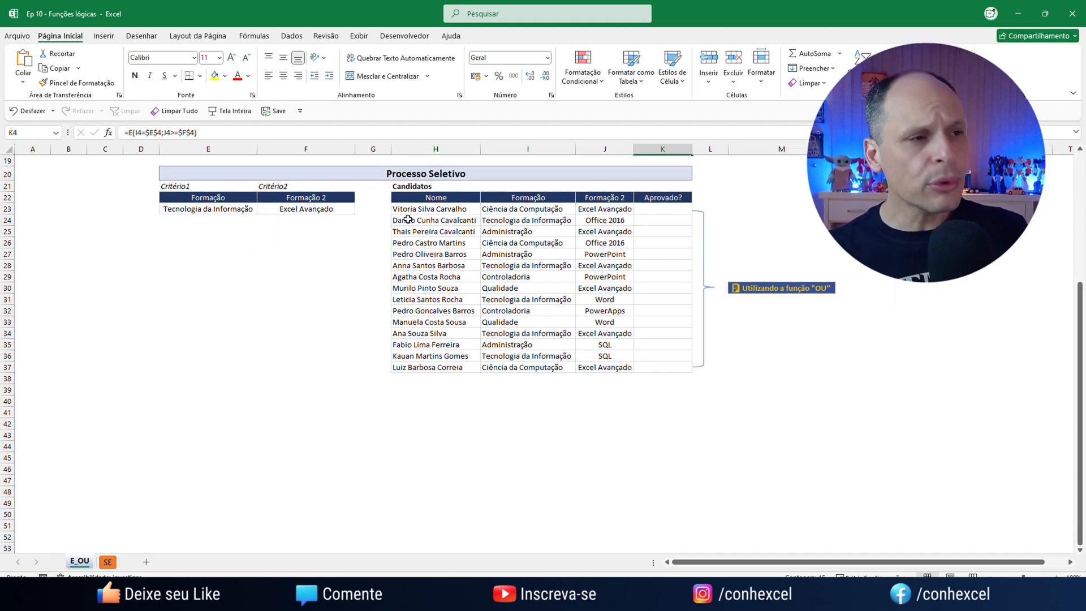
{"action": "left_click", "coordinate": [202, 208]}
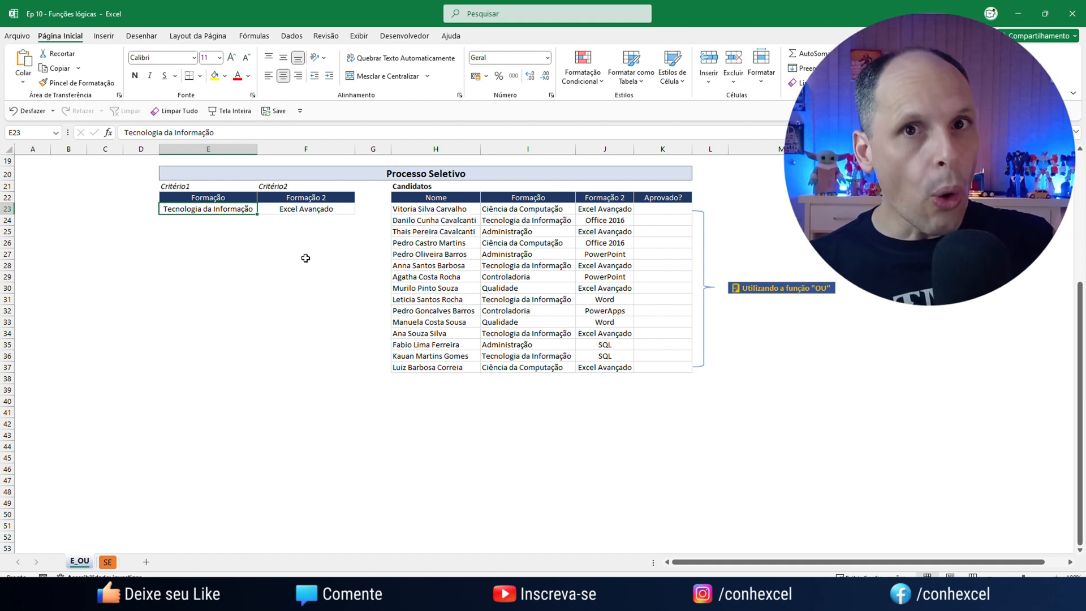
{"action": "key", "text": "Right"}
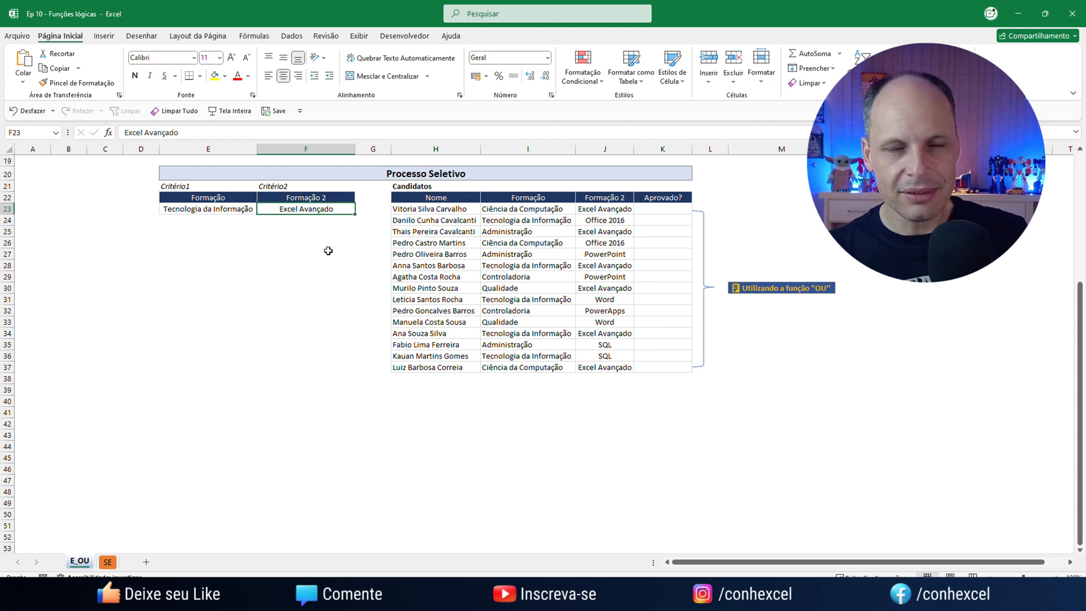
{"action": "scroll", "coordinate": [328, 250], "scroll_direction": "up", "scroll_amount": 6}
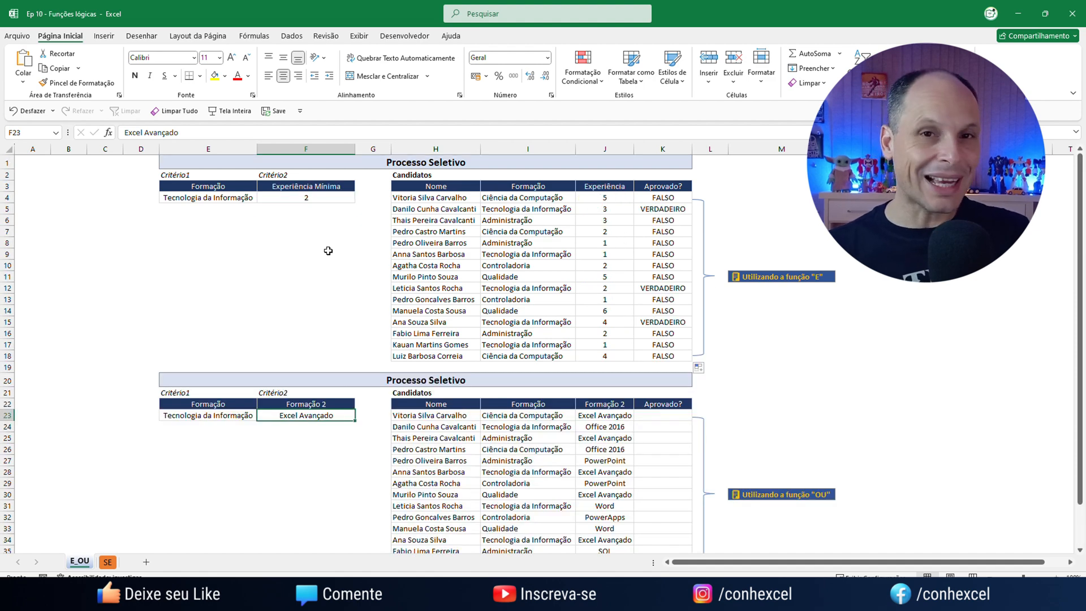
{"action": "scroll", "coordinate": [328, 251], "scroll_direction": "down", "scroll_amount": 6}
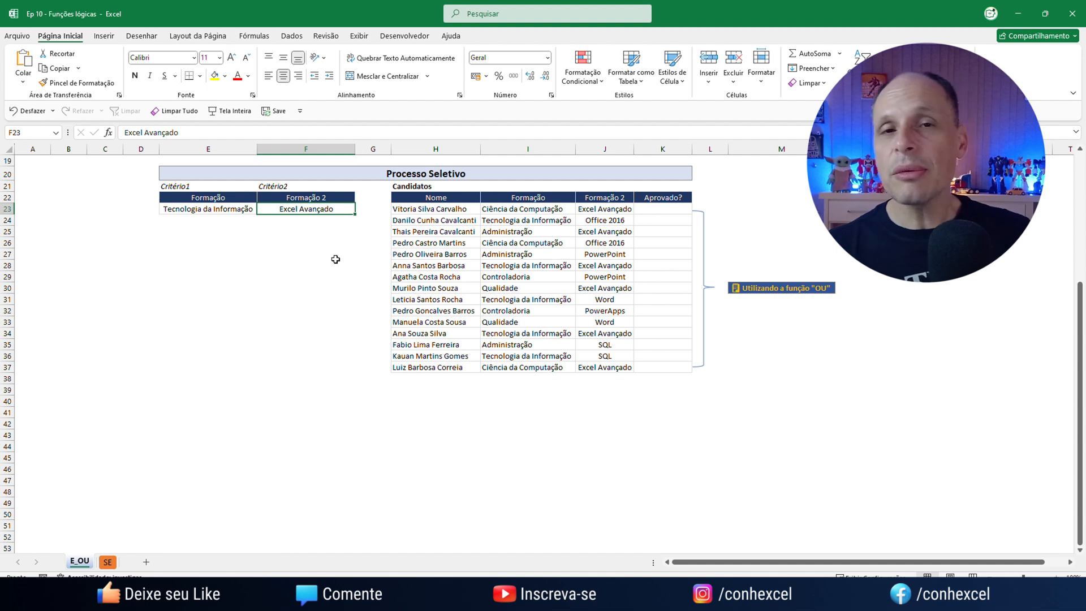
Step: Begin an OU formula in K23 with the first condition I23=$E$23, using an absolute reference to the Formação criterion
{"action": "left_click", "coordinate": [661, 209]}
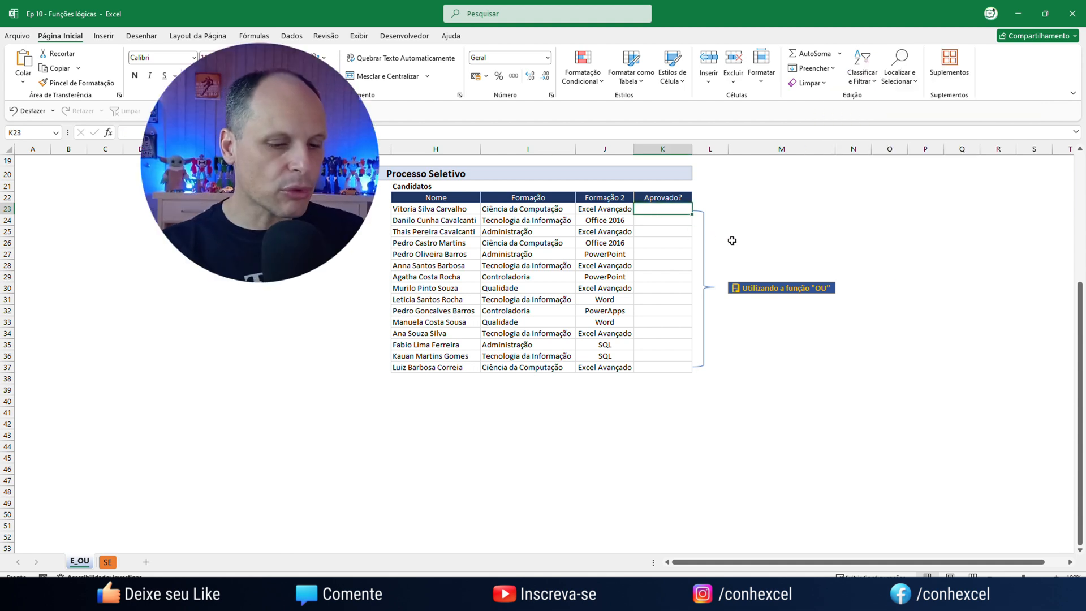
{"action": "type", "text": "=OU("}
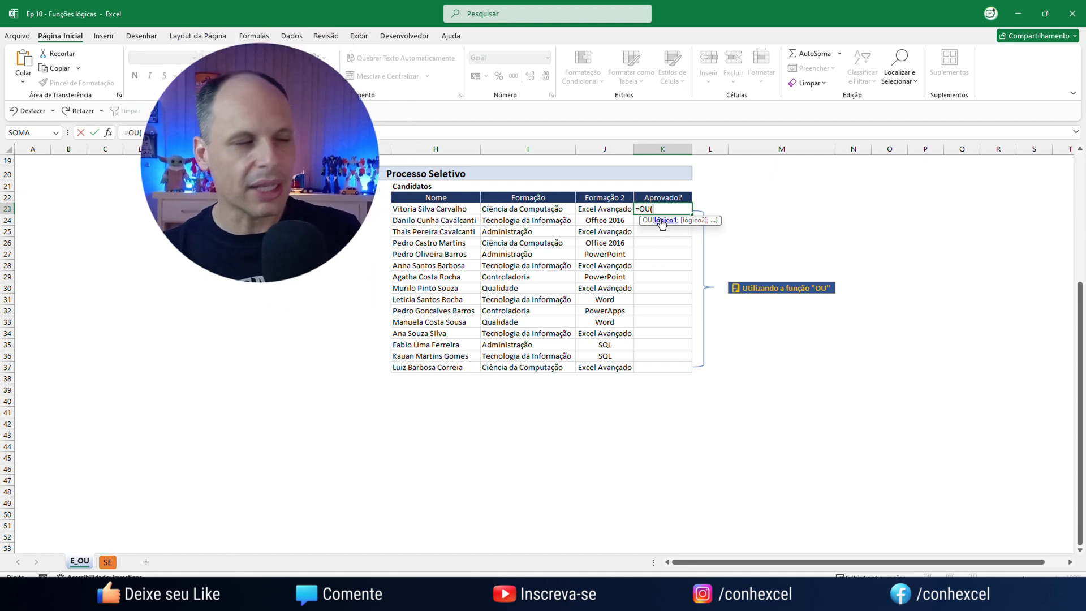
{"action": "left_click", "coordinate": [511, 210]}
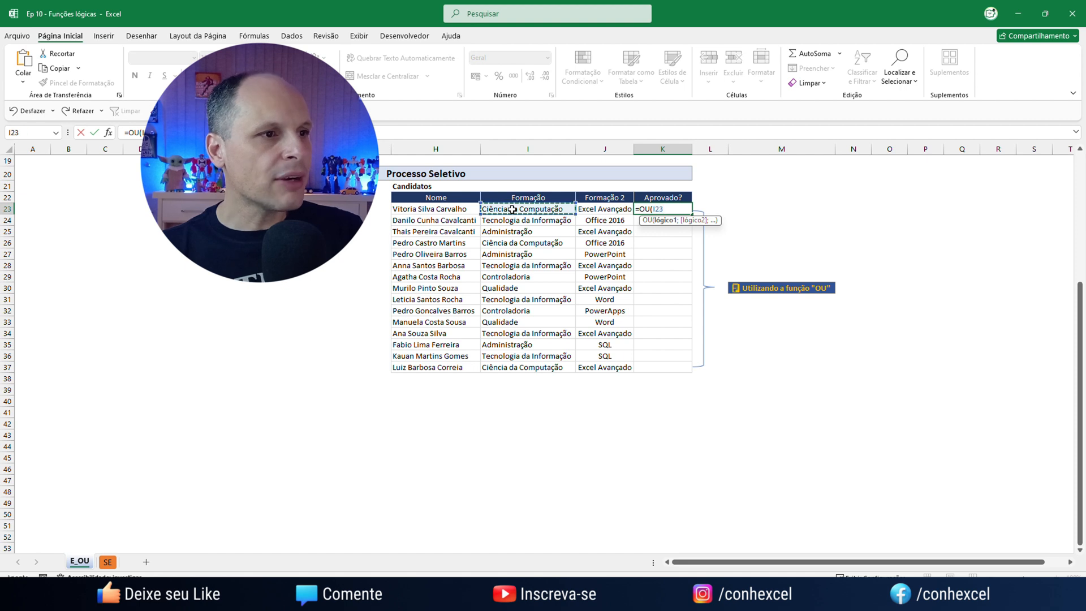
{"action": "type", "text": "="}
{"action": "key", "text": "Left"}
{"action": "key", "text": "Left"}
{"action": "key", "text": "Left"}
{"action": "key", "text": "Left"}
{"action": "key", "text": "Left"}
{"action": "key", "text": "Left"}
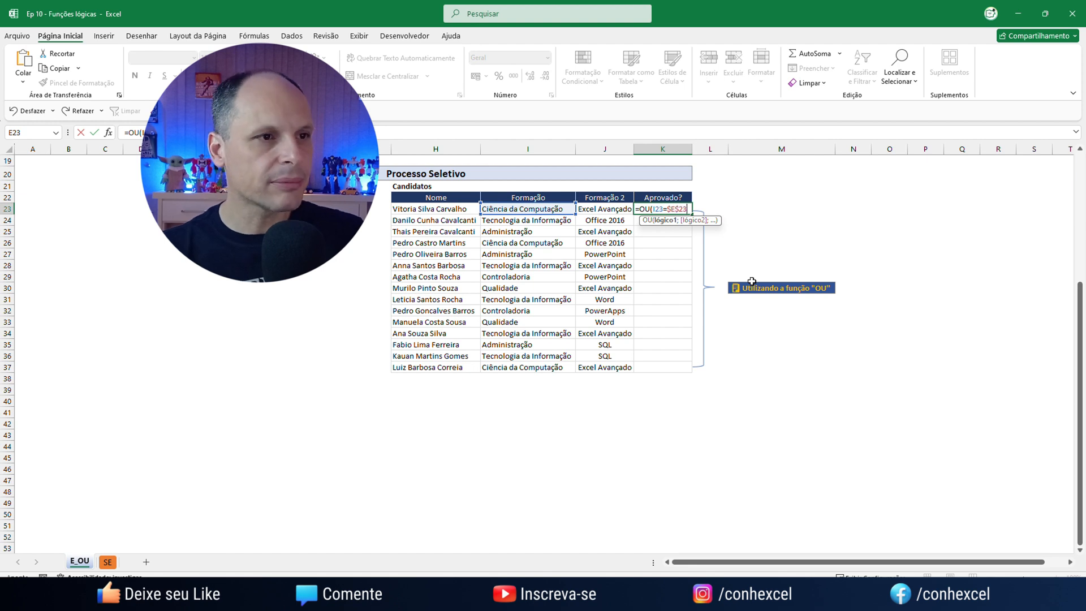
Step: Add the second condition J23=$F$23 and complete the K23 formula as =OU(I23=$E$23;J23=$F$23)
{"action": "type", "text": ";"}
{"action": "key", "text": "Left"}
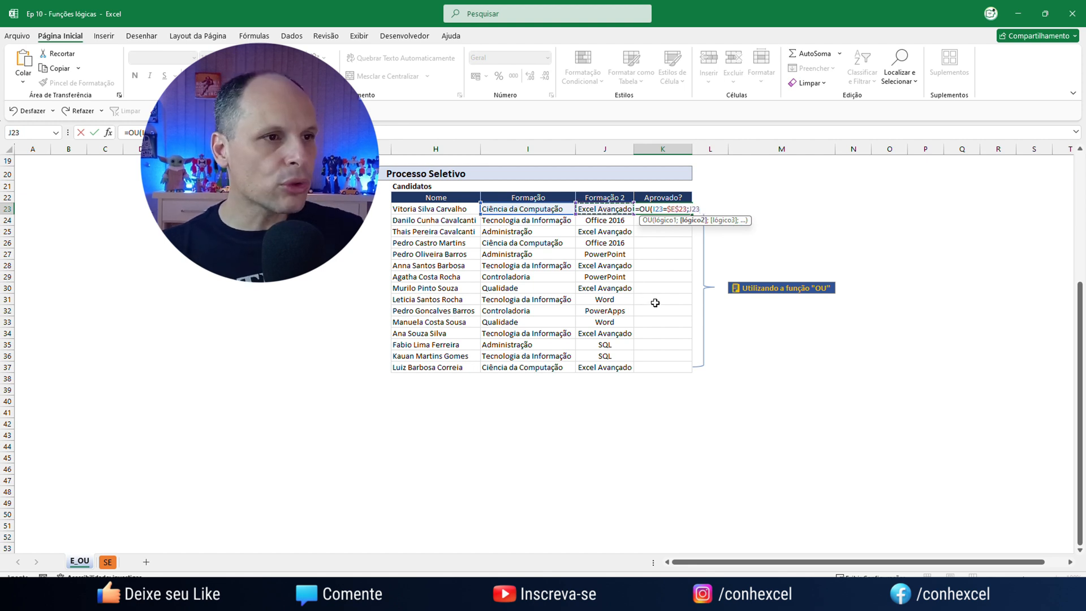
{"action": "type", "text": "="}
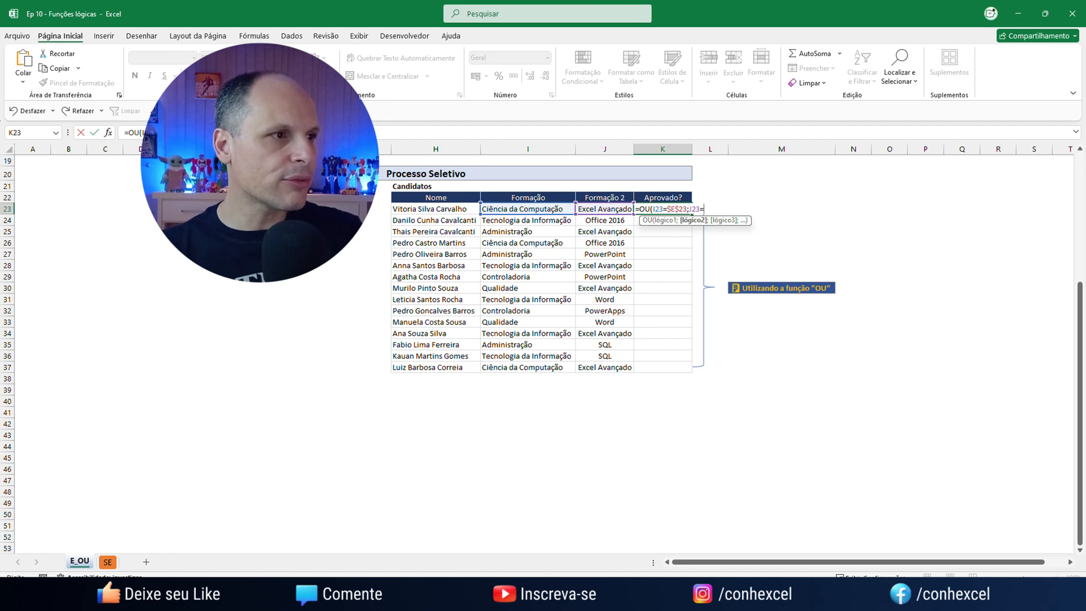
{"action": "left_click", "coordinate": [308, 209]}
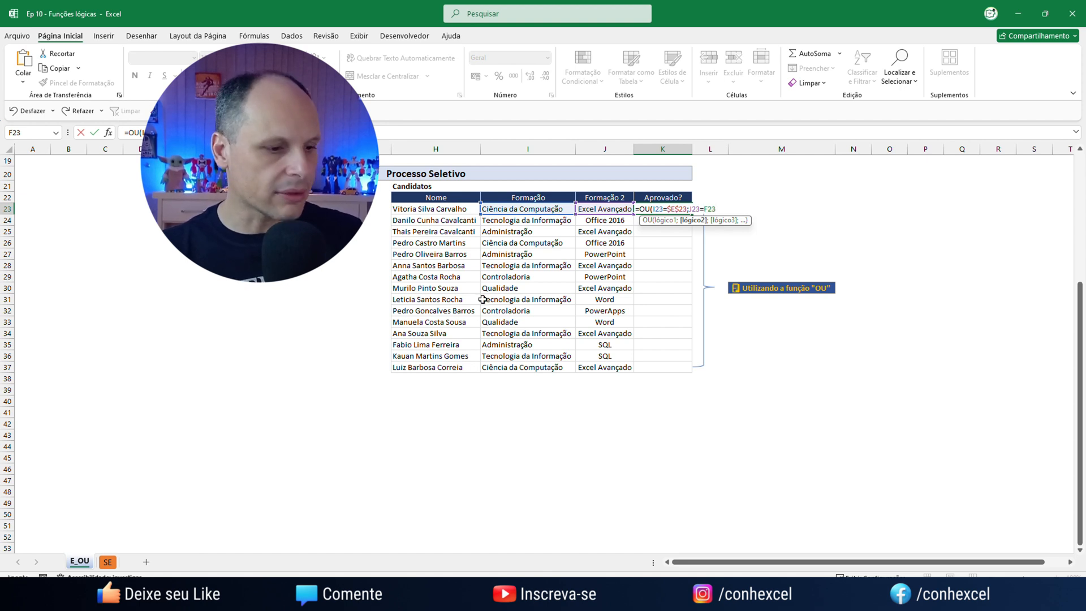
{"action": "key", "text": "F4"}
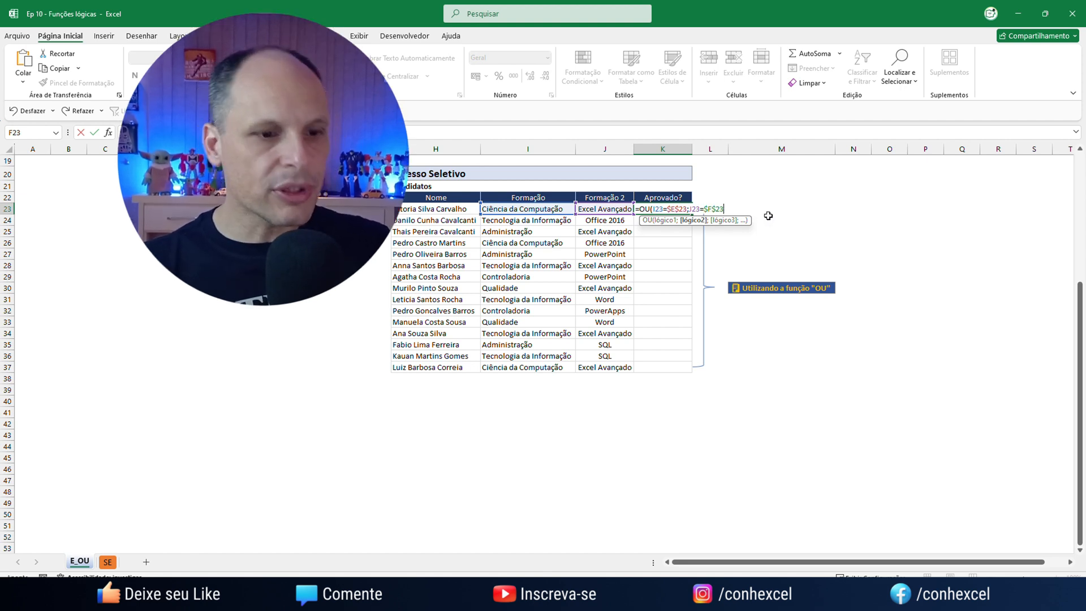
{"action": "type", "text": ")"}
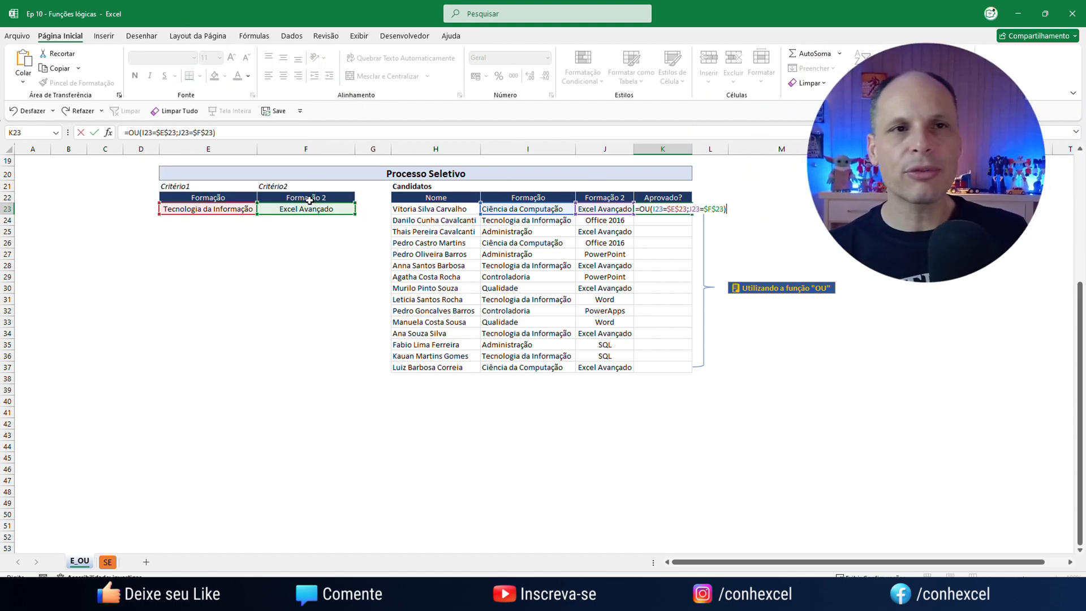
{"action": "key", "text": "Return"}
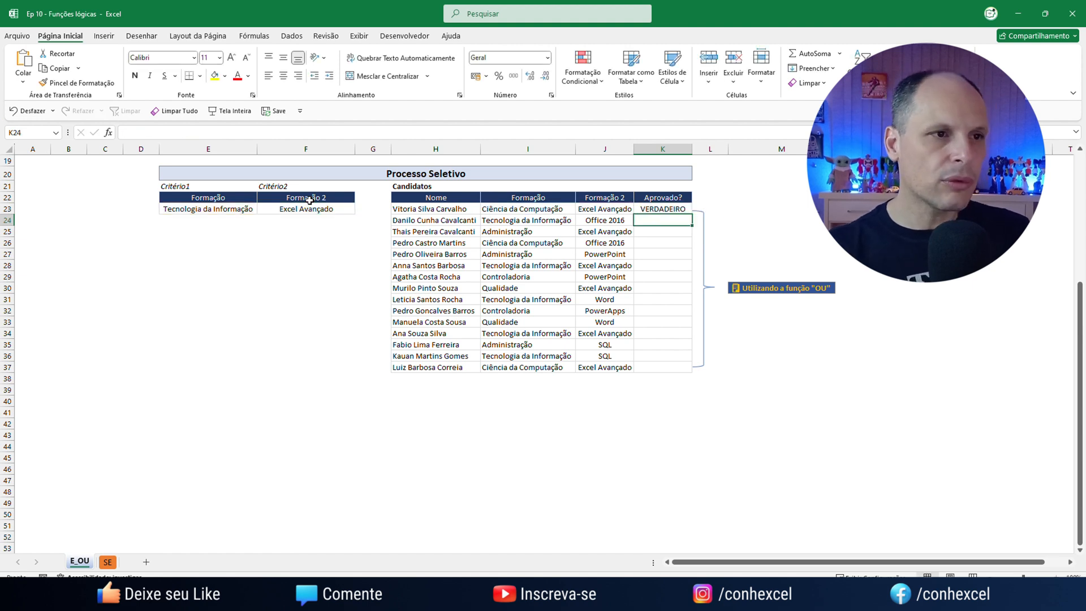
Step: Fill the OU formula from K23 down the Aprovado? column to K37
{"action": "left_click", "coordinate": [667, 210]}
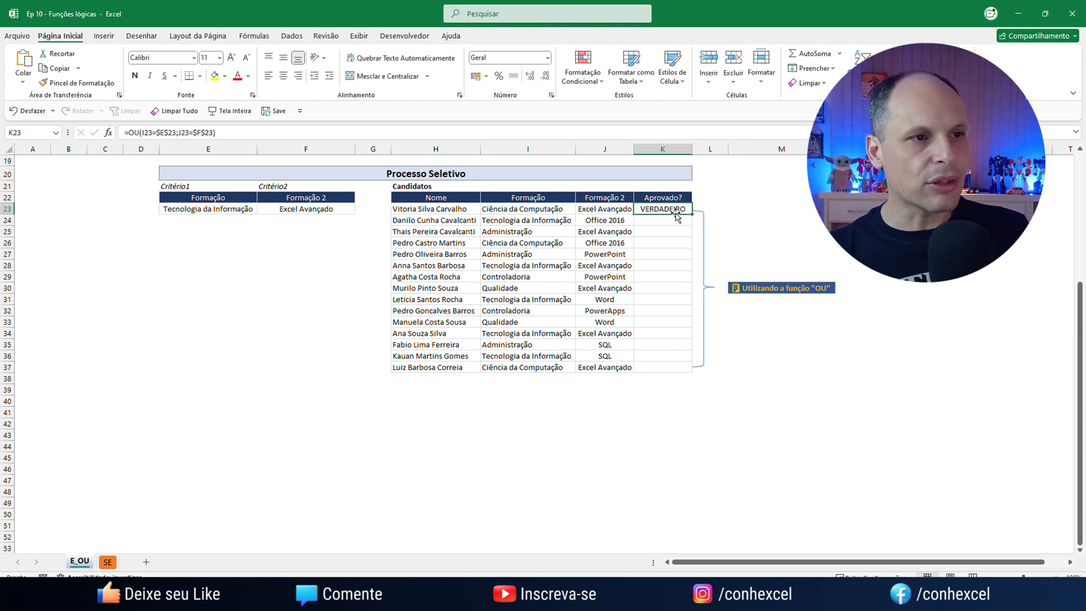
{"action": "left_click", "coordinate": [694, 211]}
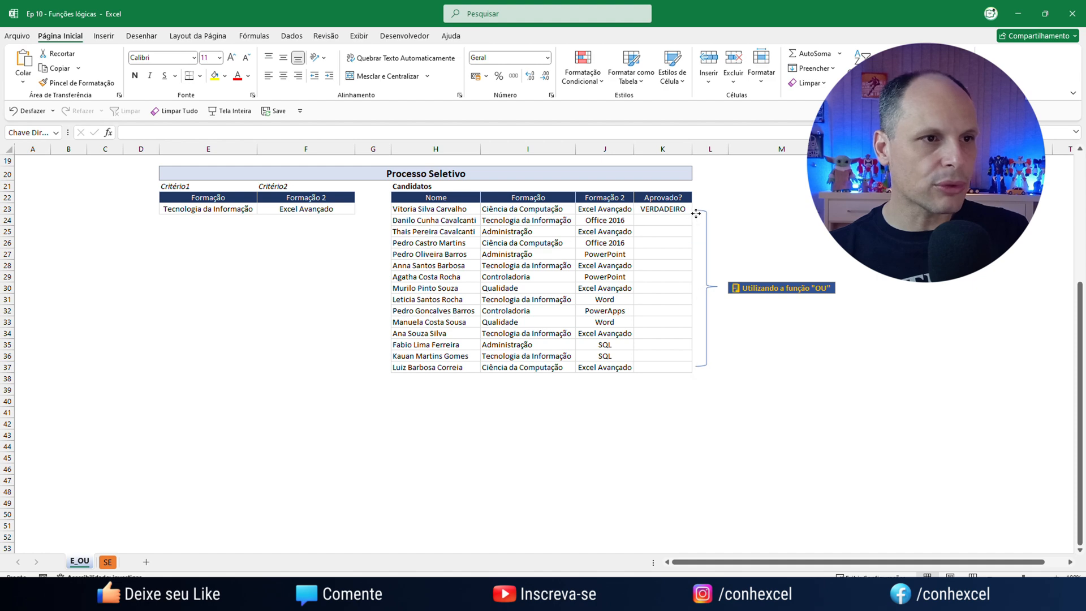
{"action": "left_click", "coordinate": [668, 212]}
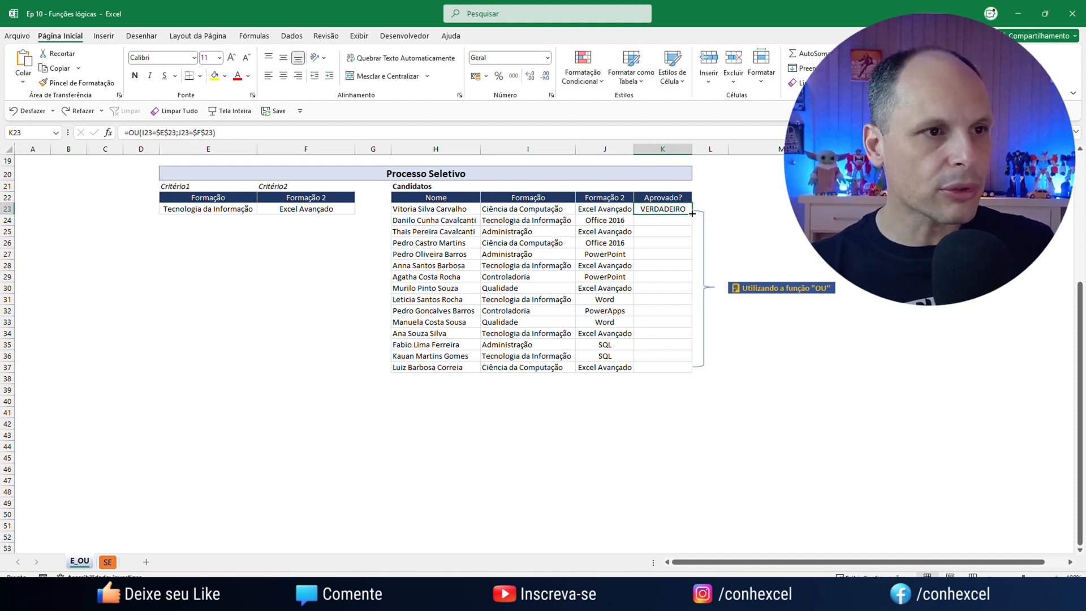
{"action": "left_click_drag", "start_coordinate": [691, 214], "coordinate": [688, 369]}
{"action": "left_click", "coordinate": [829, 467]}
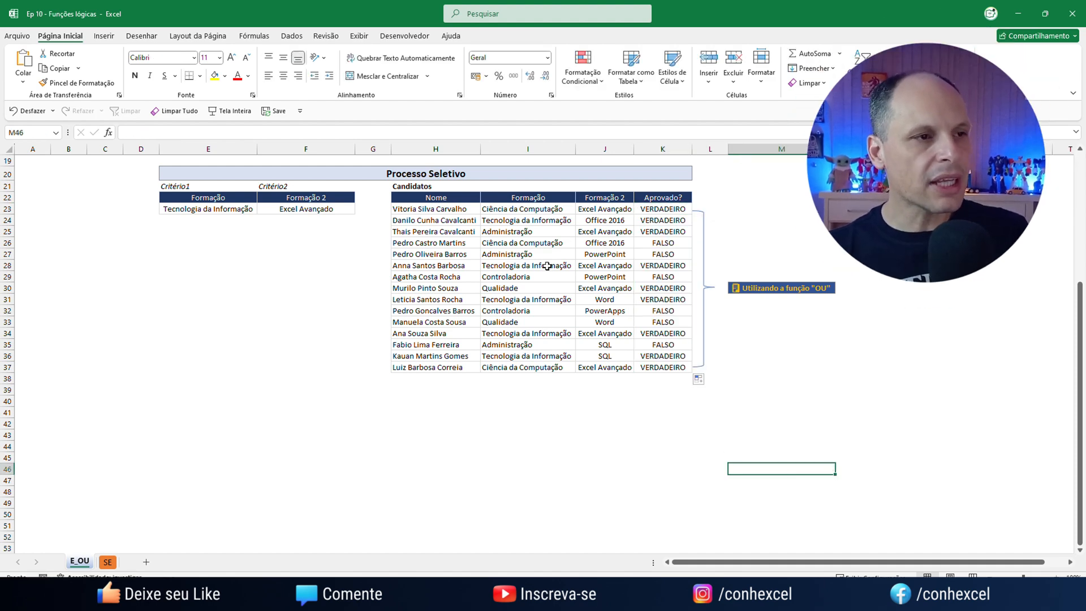
Step: Check the Formação and Formação 2 entries in rows 23, 24 and 28 against the OU criteria and the Aprovado? results
{"action": "left_click", "coordinate": [424, 208]}
{"action": "left_click", "coordinate": [539, 209]}
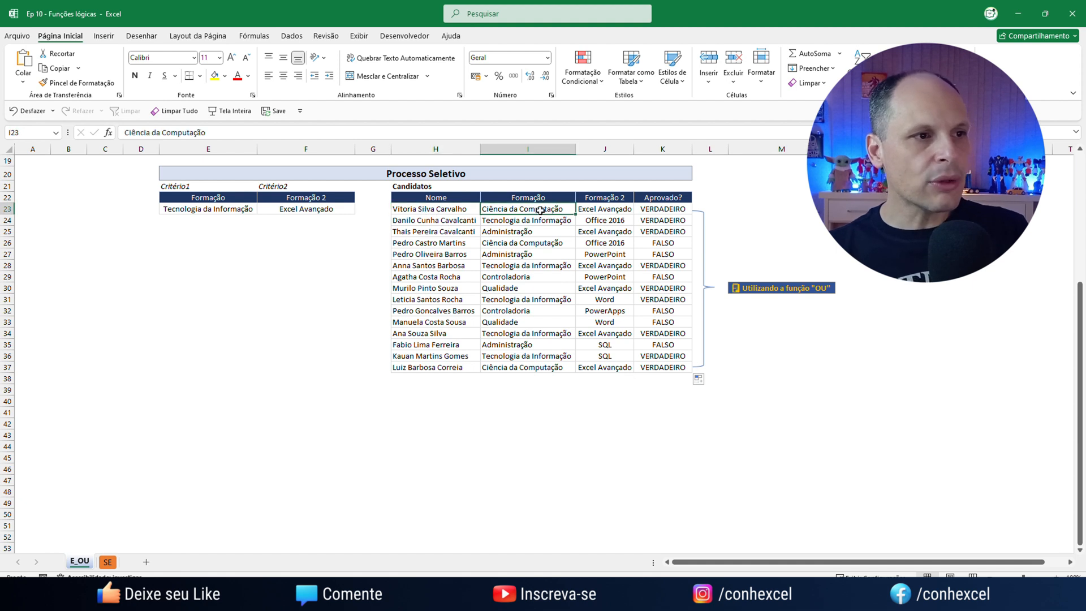
{"action": "left_click", "coordinate": [205, 209]}
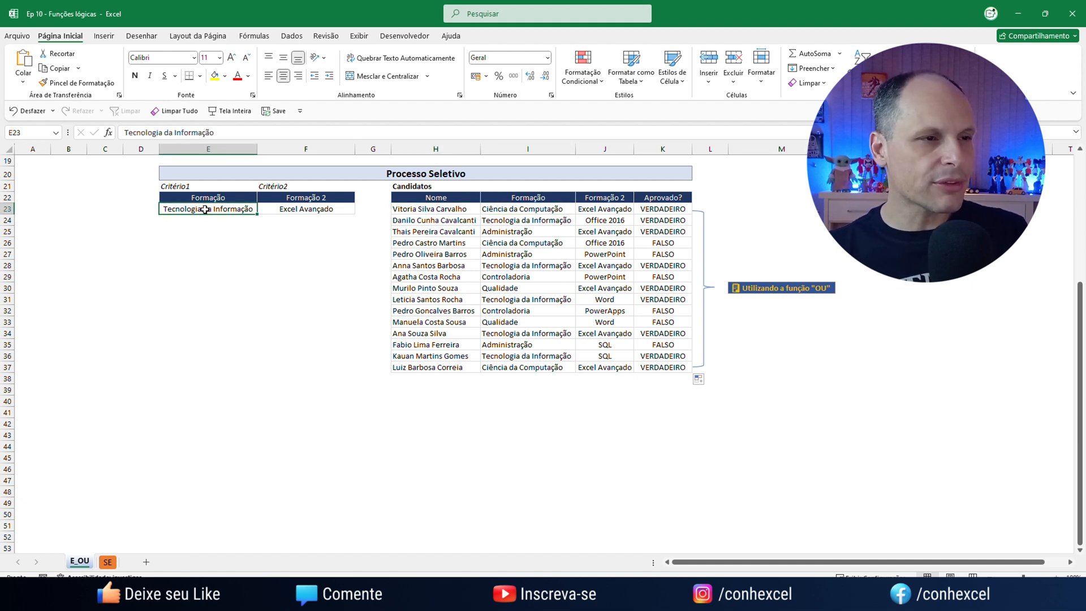
{"action": "left_click", "coordinate": [620, 210]}
{"action": "left_click", "coordinate": [672, 209]}
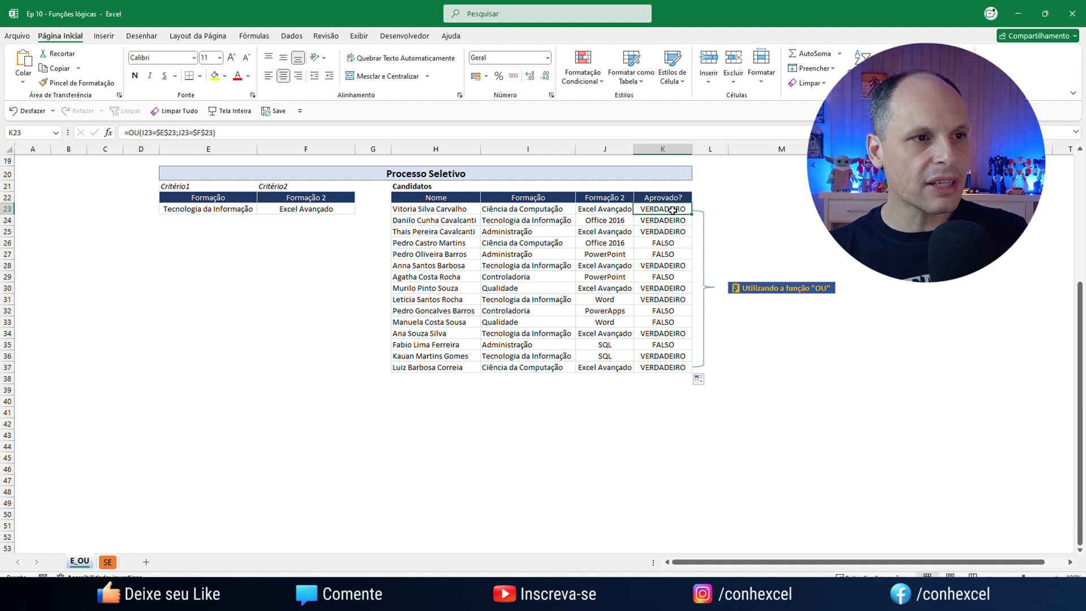
{"action": "left_click", "coordinate": [602, 221]}
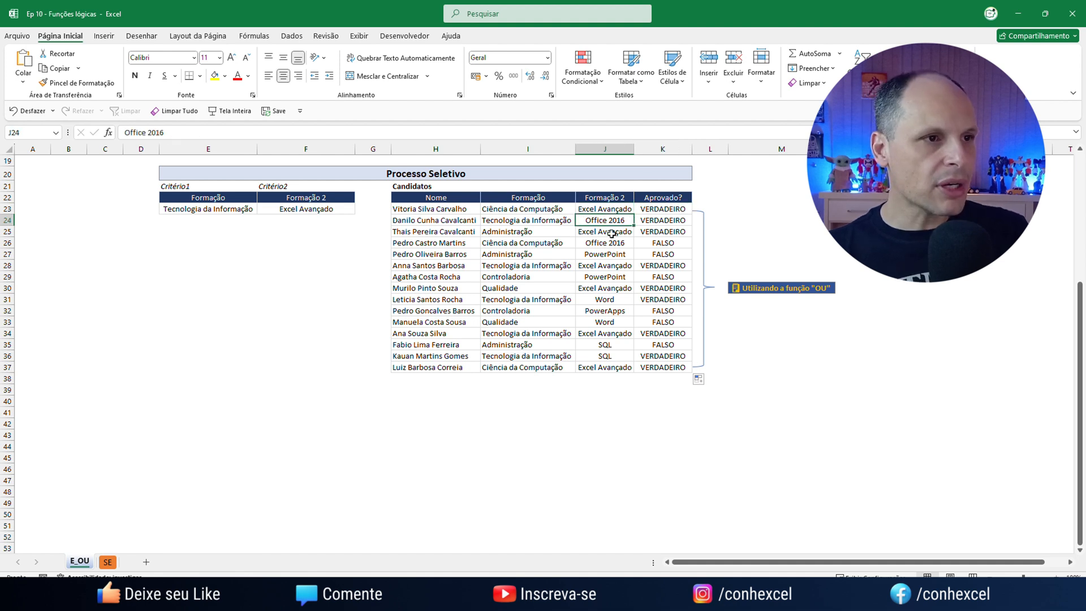
{"action": "left_click", "coordinate": [538, 220]}
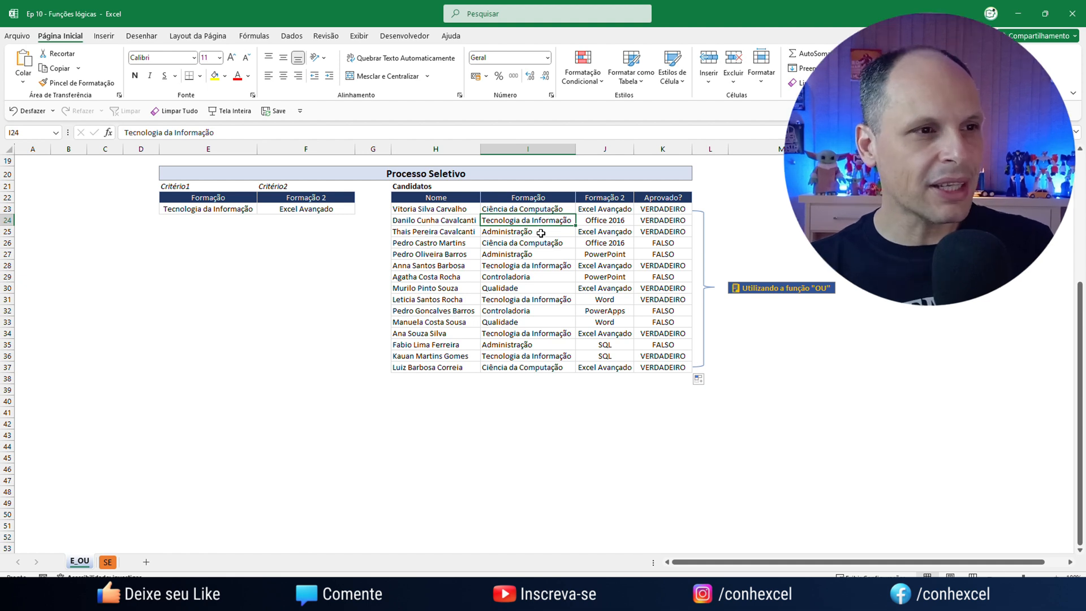
{"action": "left_click", "coordinate": [527, 266]}
{"action": "left_click", "coordinate": [600, 267]}
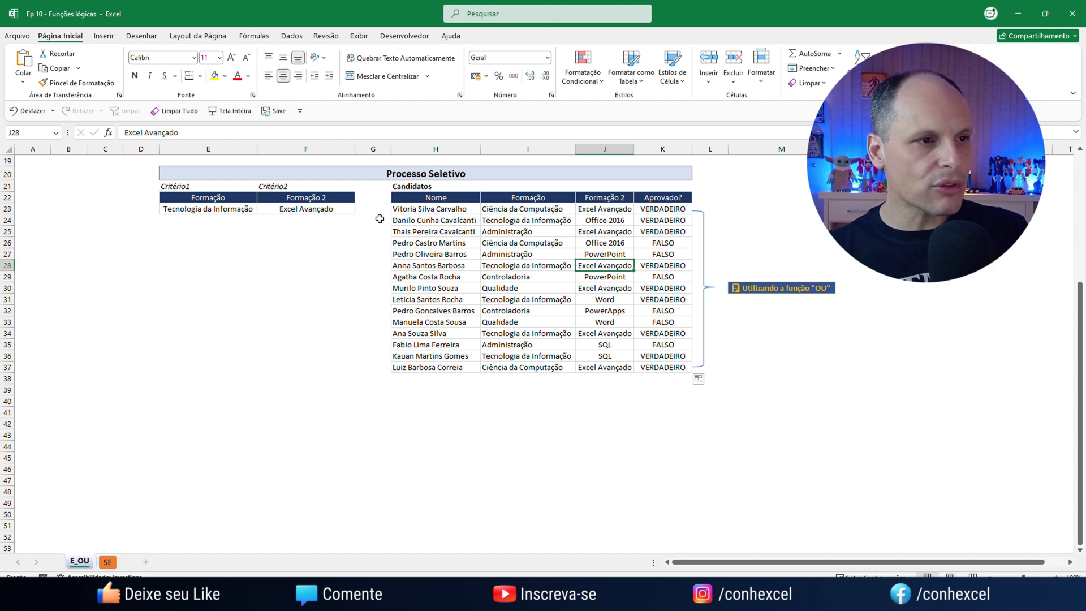
{"action": "scroll", "coordinate": [320, 221], "scroll_direction": "up", "scroll_amount": 6}
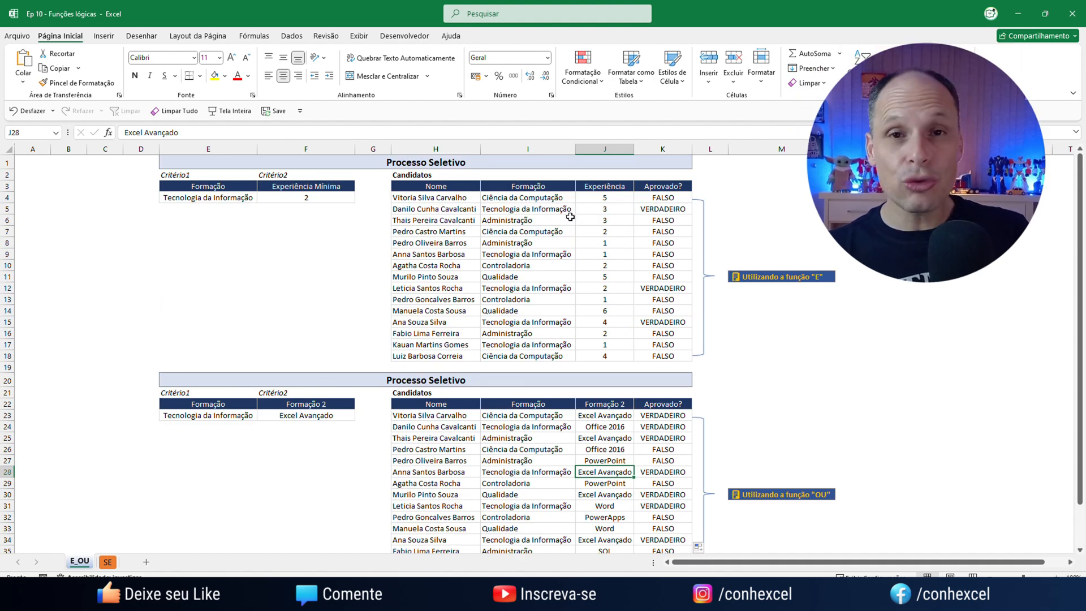
Step: Review the OU results in the Aprovado? column for all candidates from K23 to K37
{"action": "scroll", "coordinate": [570, 220], "scroll_direction": "down", "scroll_amount": 7}
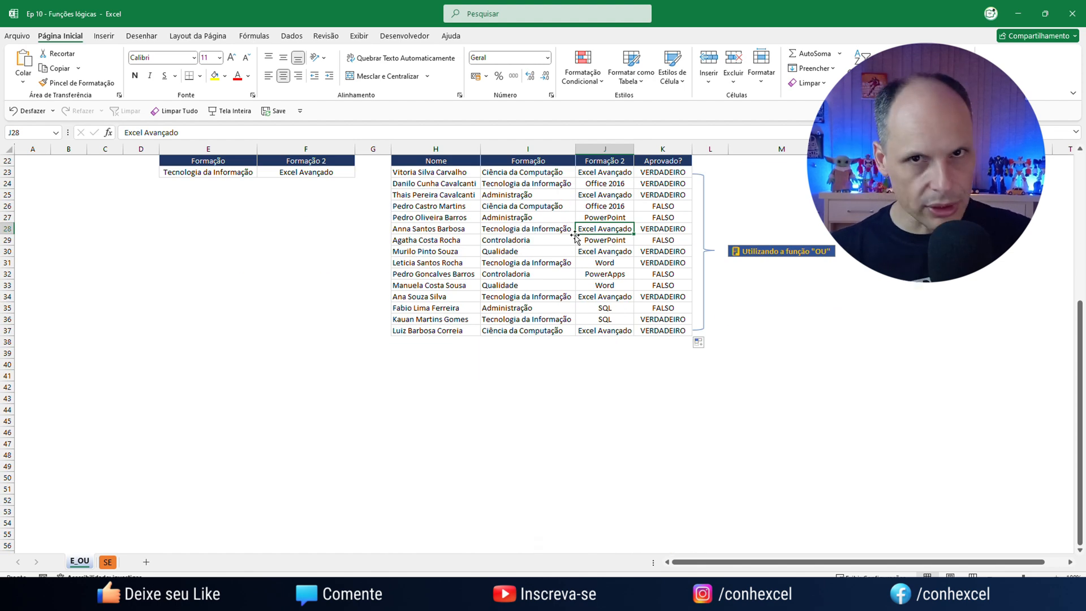
{"action": "scroll", "coordinate": [576, 238], "scroll_direction": "up", "scroll_amount": 7}
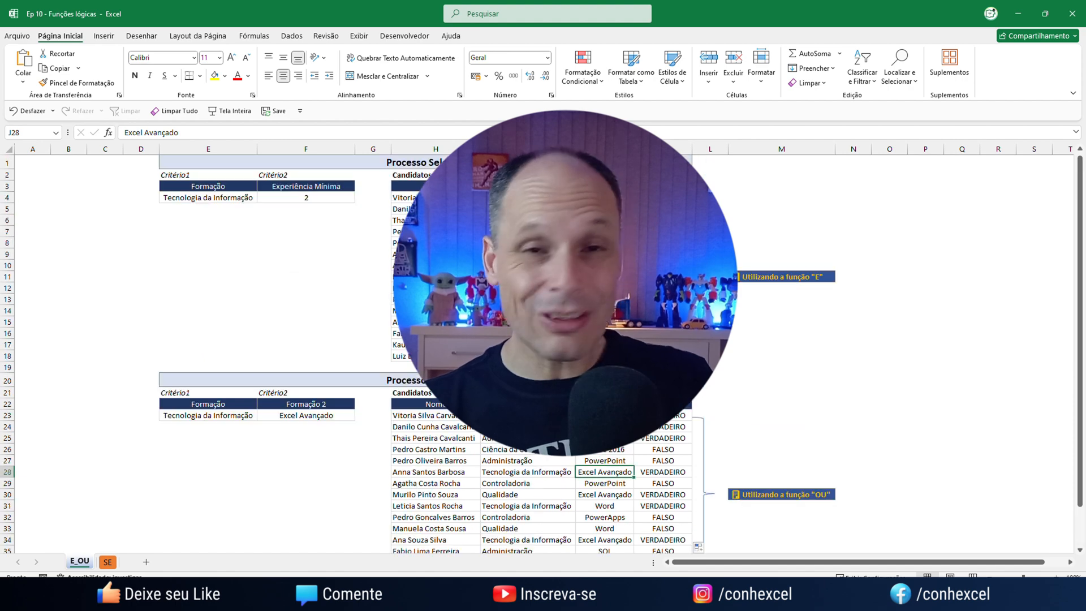
{"action": "scroll", "coordinate": [783, 333], "scroll_direction": "down", "scroll_amount": 4}
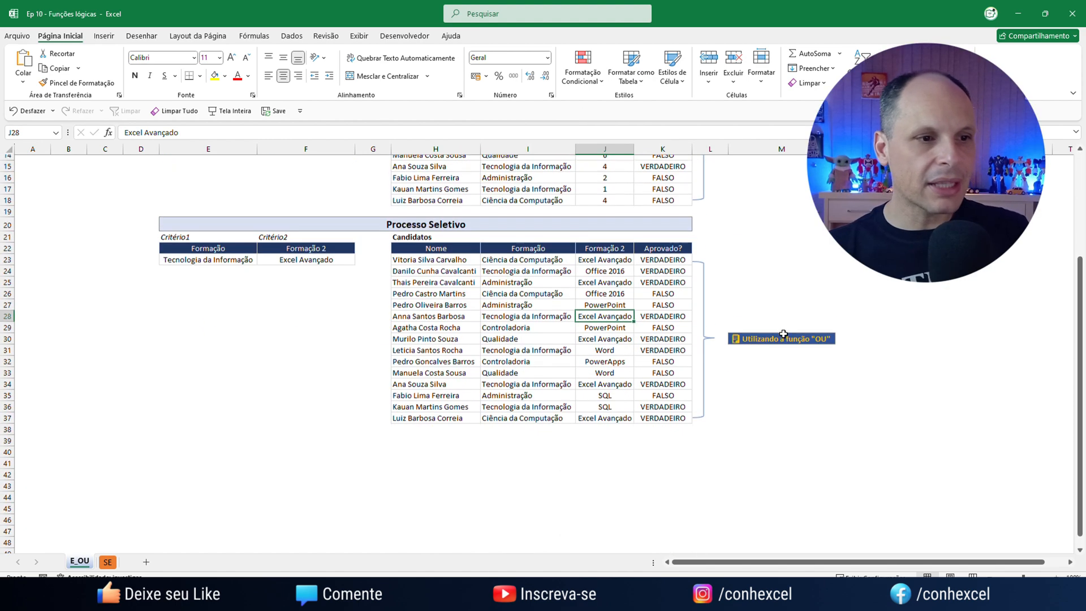
{"action": "scroll", "coordinate": [783, 333], "scroll_direction": "down", "scroll_amount": 2}
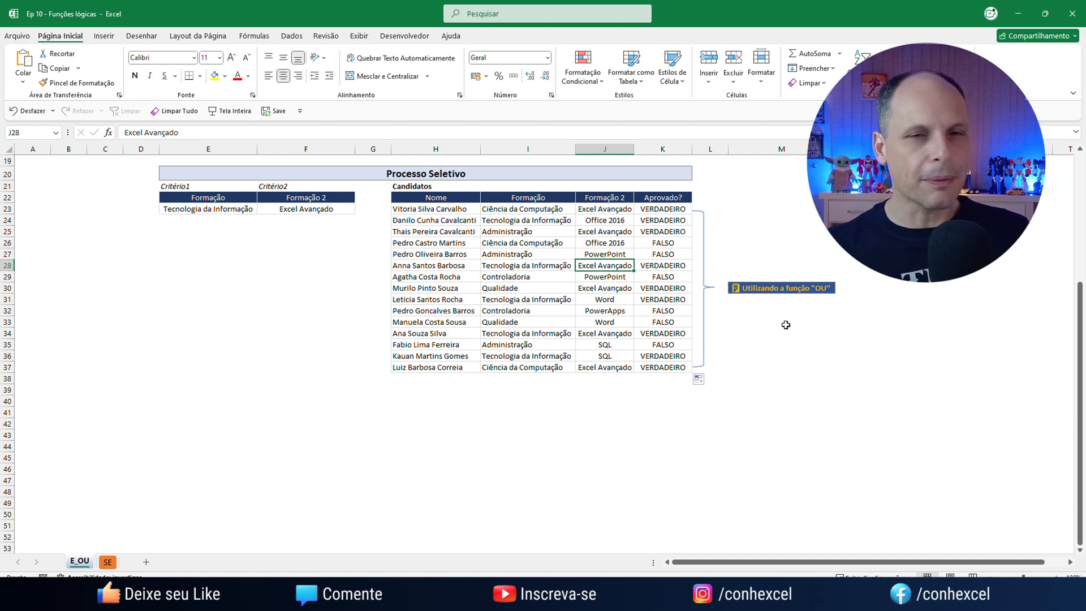
{"action": "left_click_drag", "start_coordinate": [661, 210], "coordinate": [677, 366]}
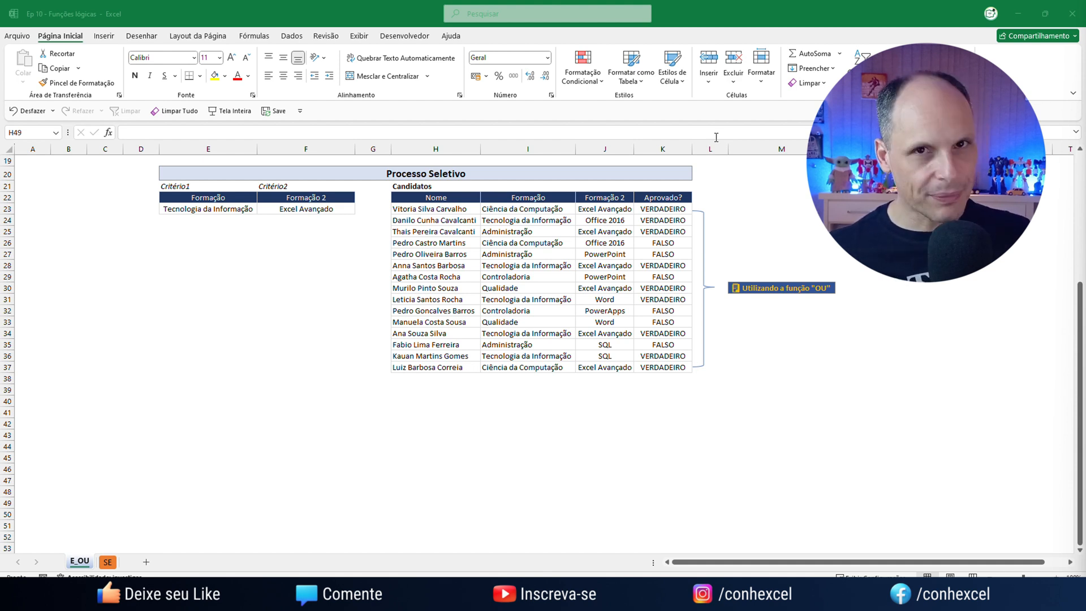
Step: Switch to the SE sheet and examine the first seller's sales, the Vai ter comissão? column and the R$ - Vendas criterion in E4
{"action": "left_click", "coordinate": [106, 564]}
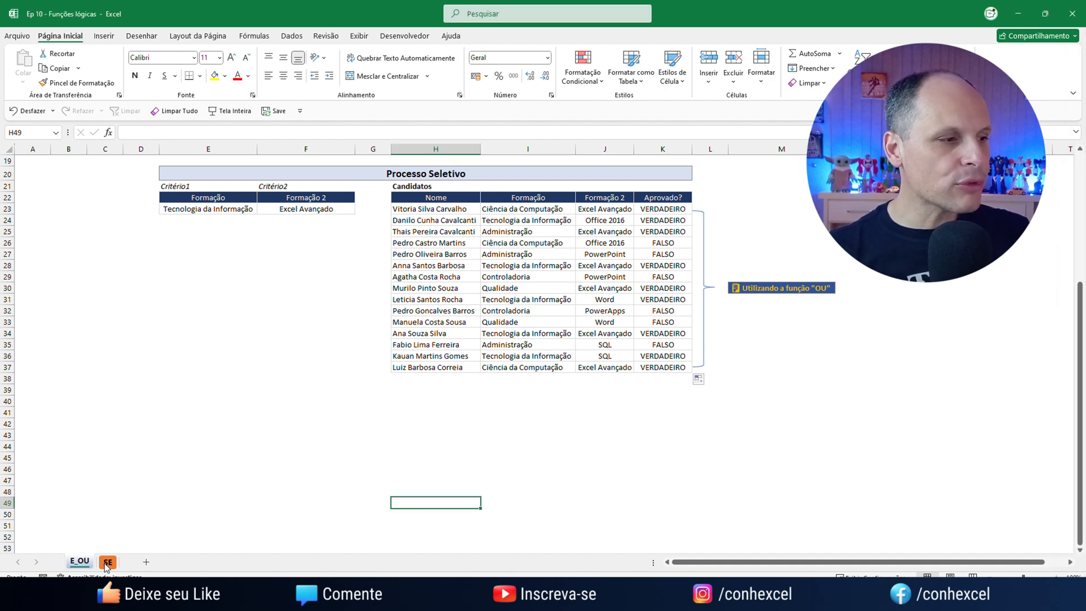
{"action": "left_click", "coordinate": [106, 563]}
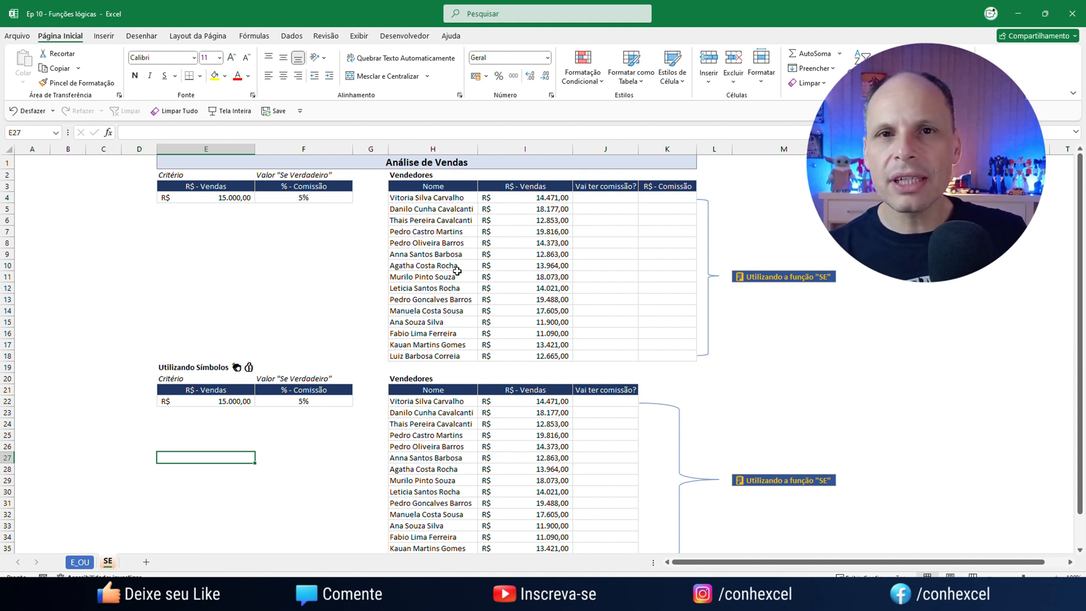
{"action": "left_click", "coordinate": [529, 198]}
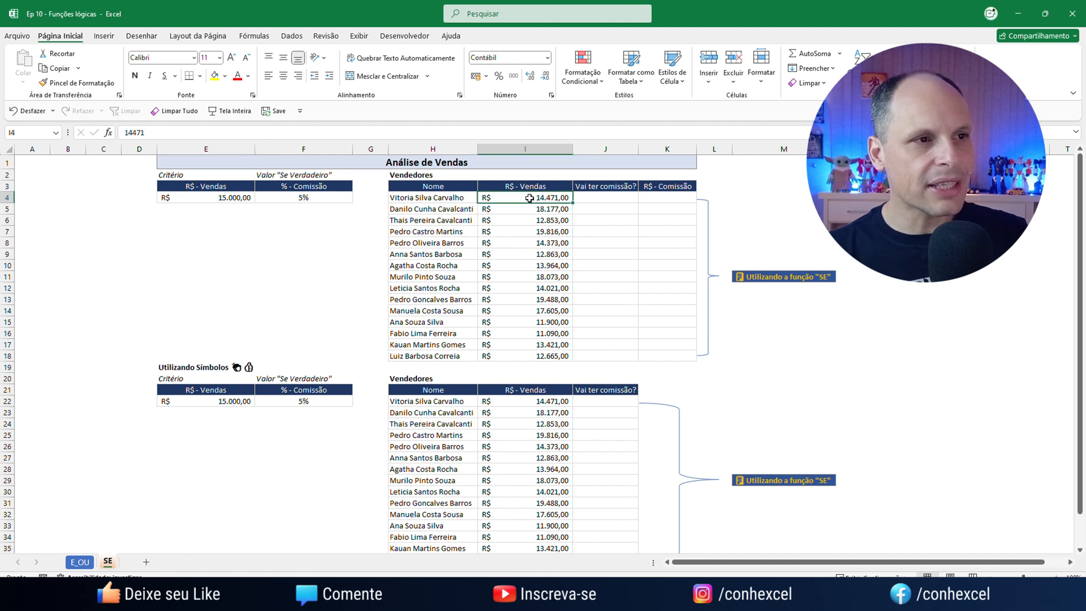
{"action": "left_click", "coordinate": [615, 195]}
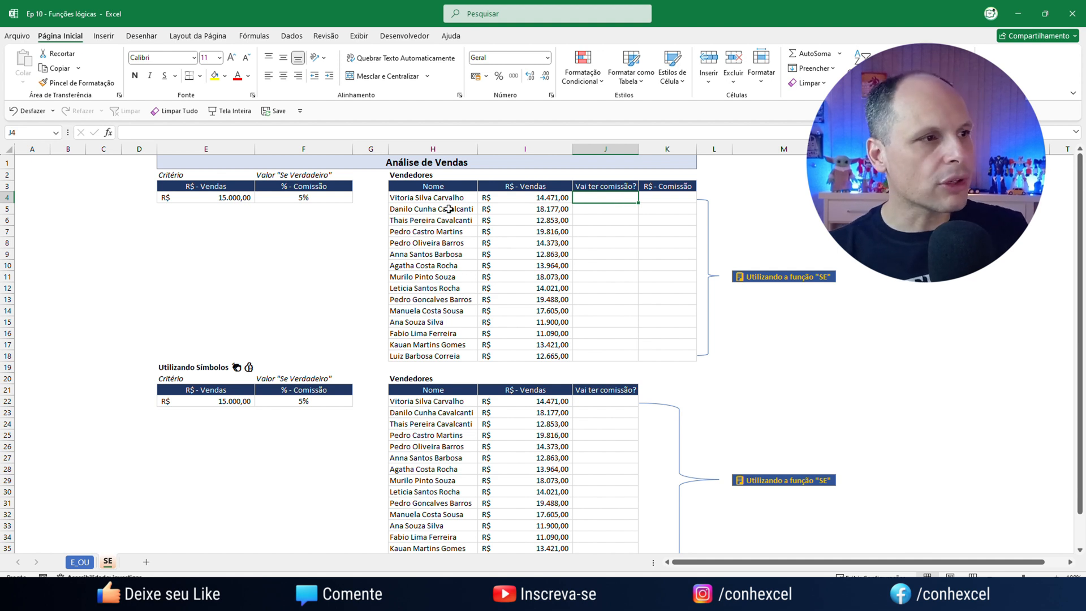
{"action": "left_click", "coordinate": [224, 198]}
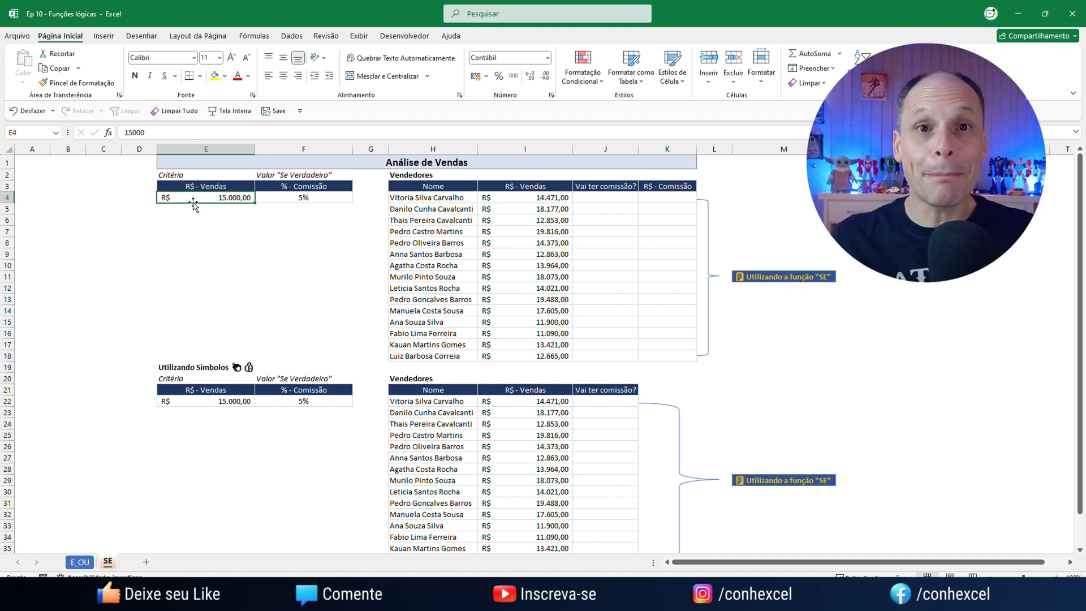
Step: Begin an SE formula in J4 with the logical test I4>=$E$4, using an absolute reference to the sales criterion
{"action": "left_click", "coordinate": [605, 199]}
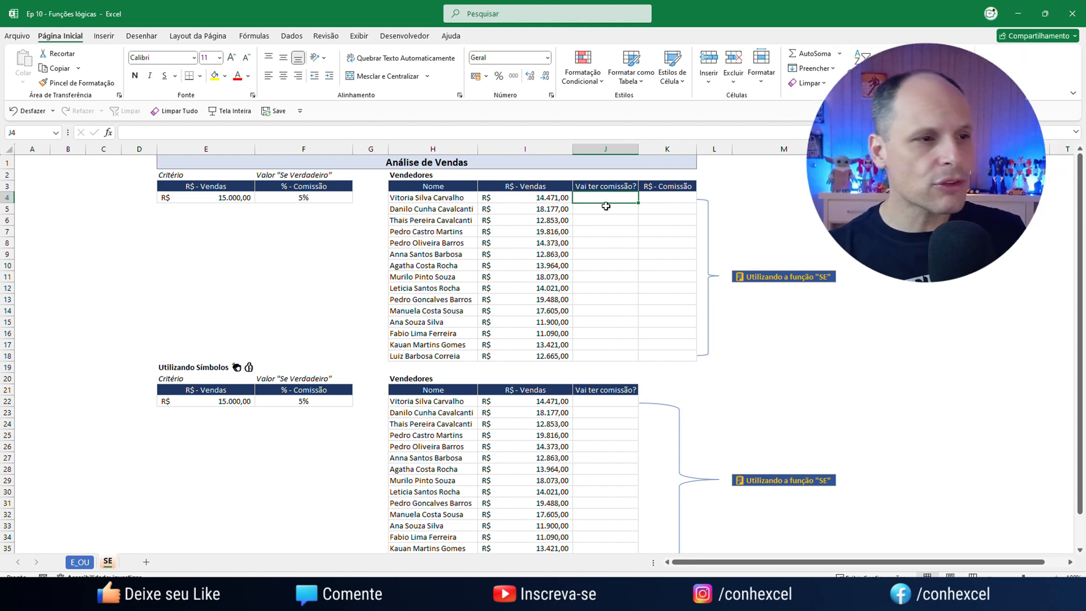
{"action": "type", "text": "=SE("}
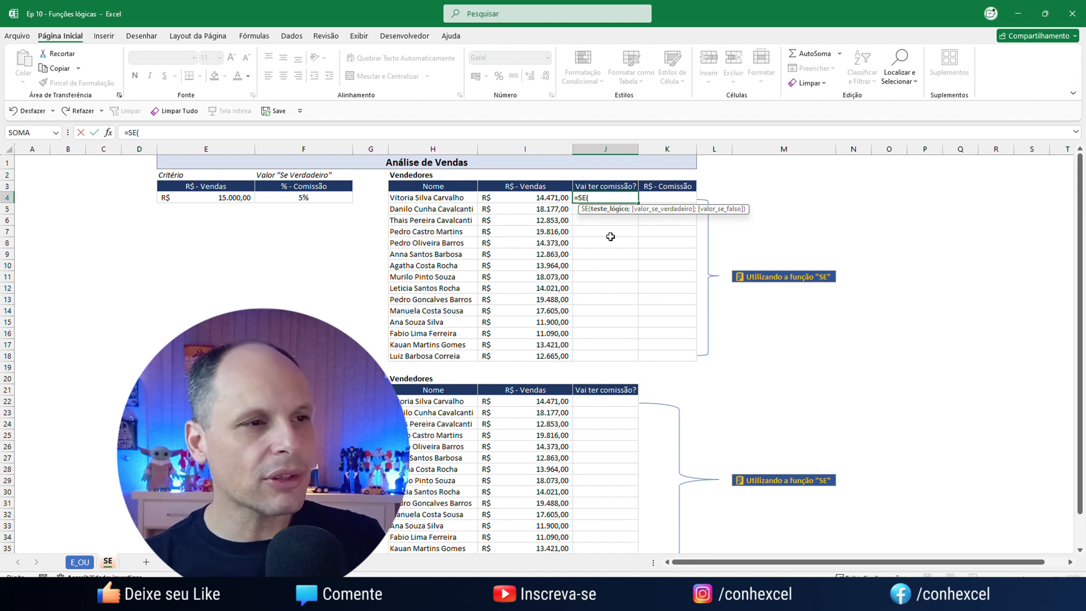
{"action": "left_click", "coordinate": [533, 197]}
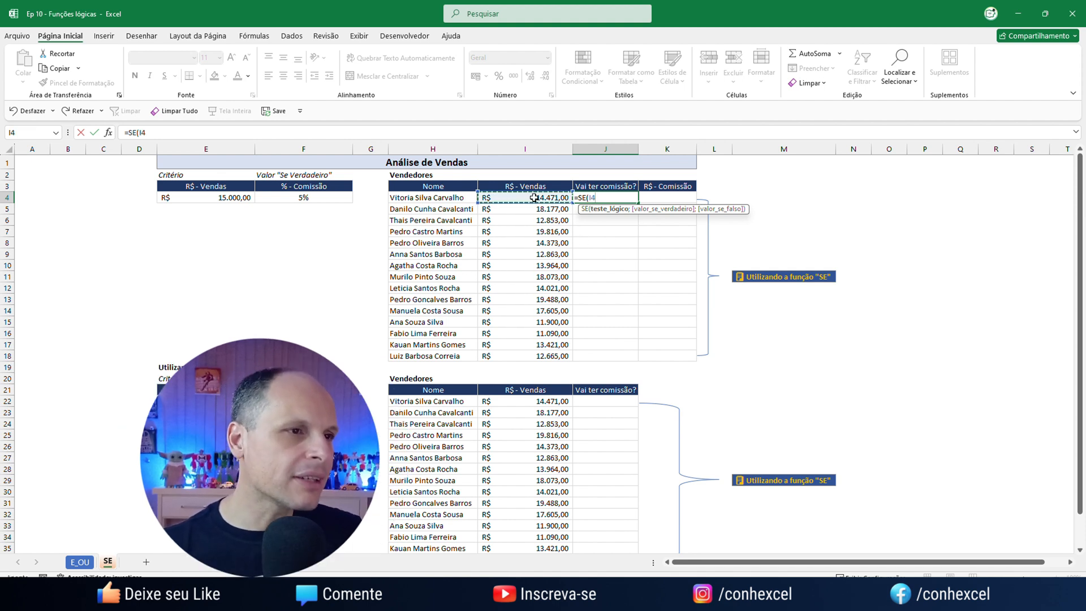
{"action": "type", "text": ">="}
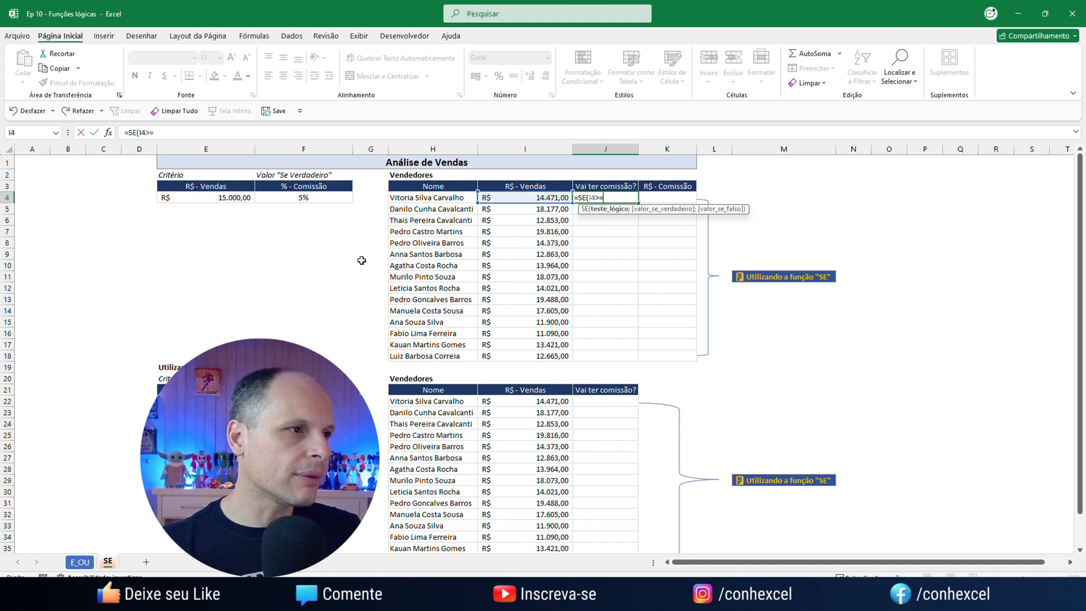
{"action": "left_click", "coordinate": [191, 200]}
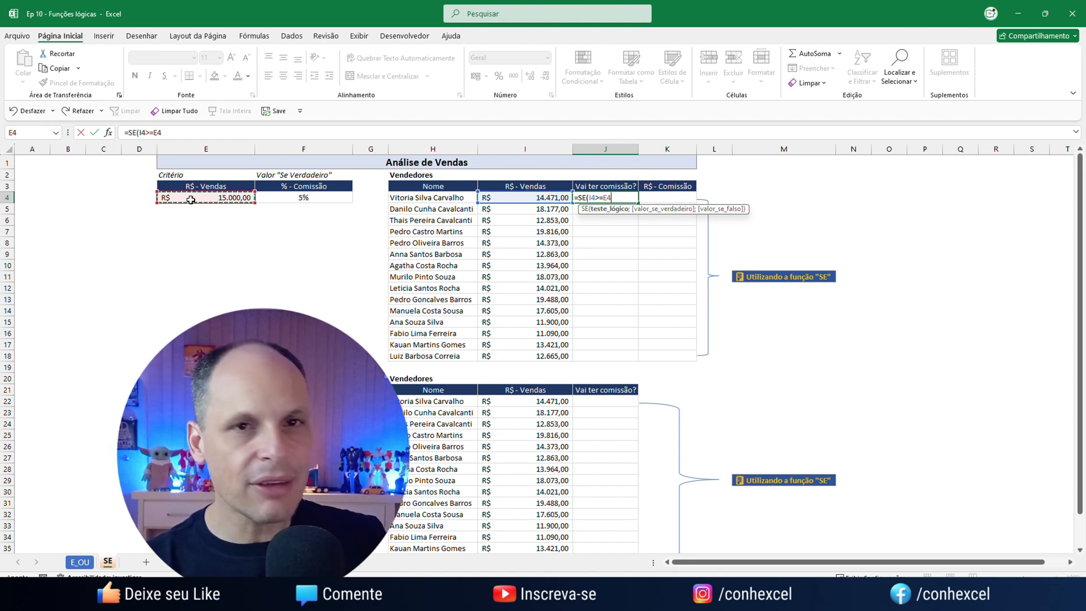
{"action": "key", "text": "F4"}
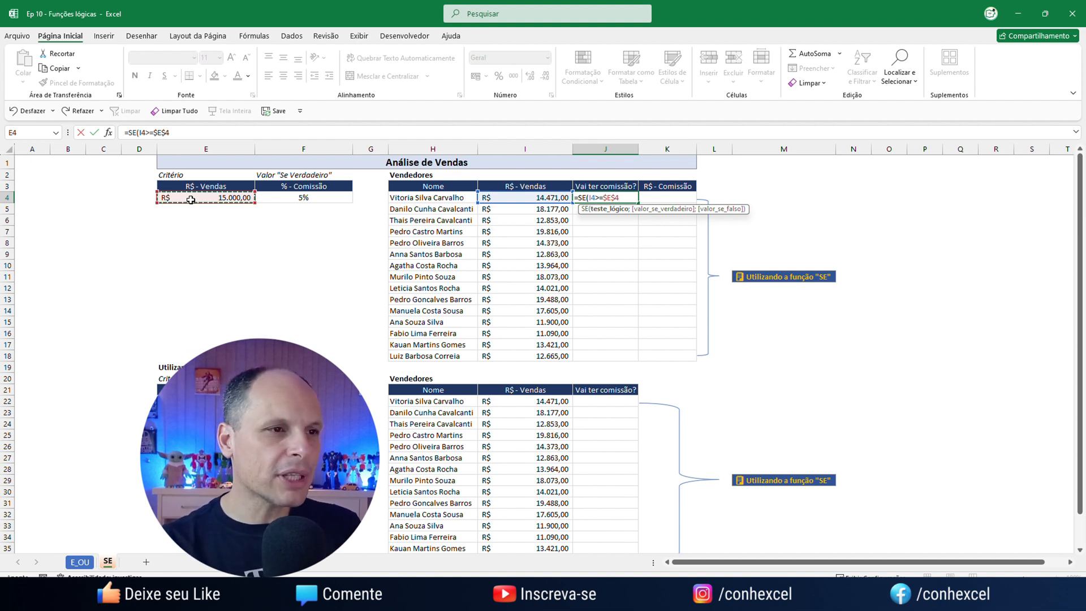
Step: Add "SIM" as the true value and "NÃO" as the false value, completing J4 as =SE(I4>=$E$4;"SIM";"NÃO")
{"action": "type", "text": ";"}
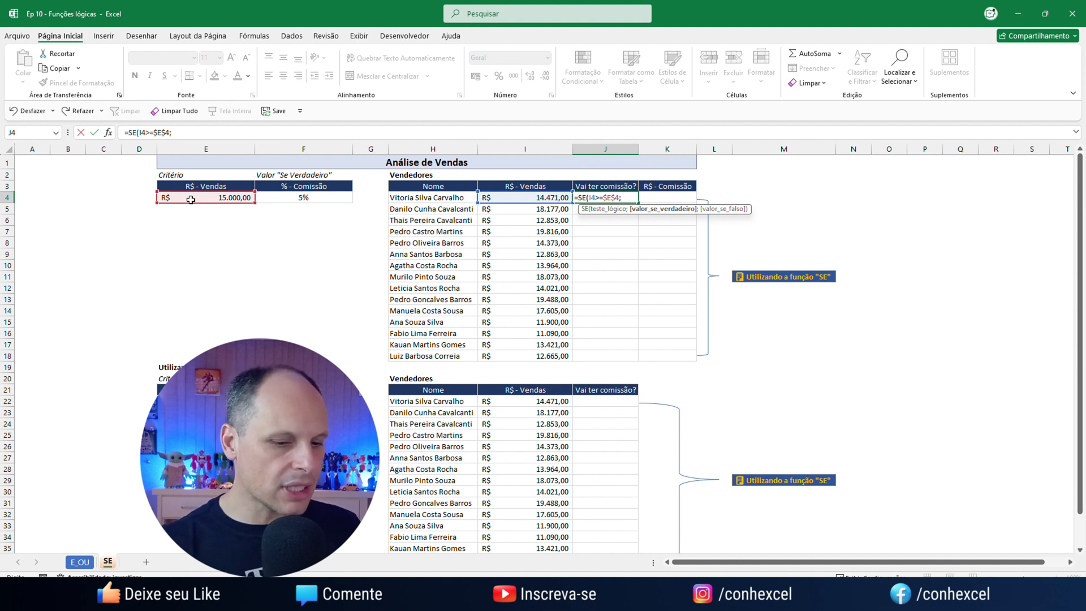
{"action": "type", "text": "\""}
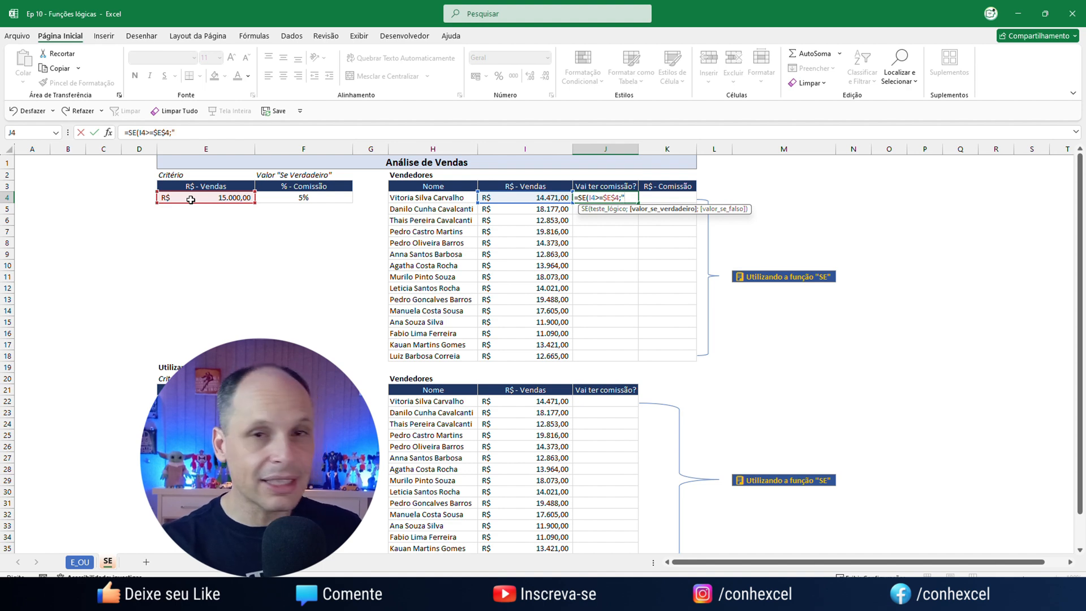
{"action": "type", "text": "SIM\""}
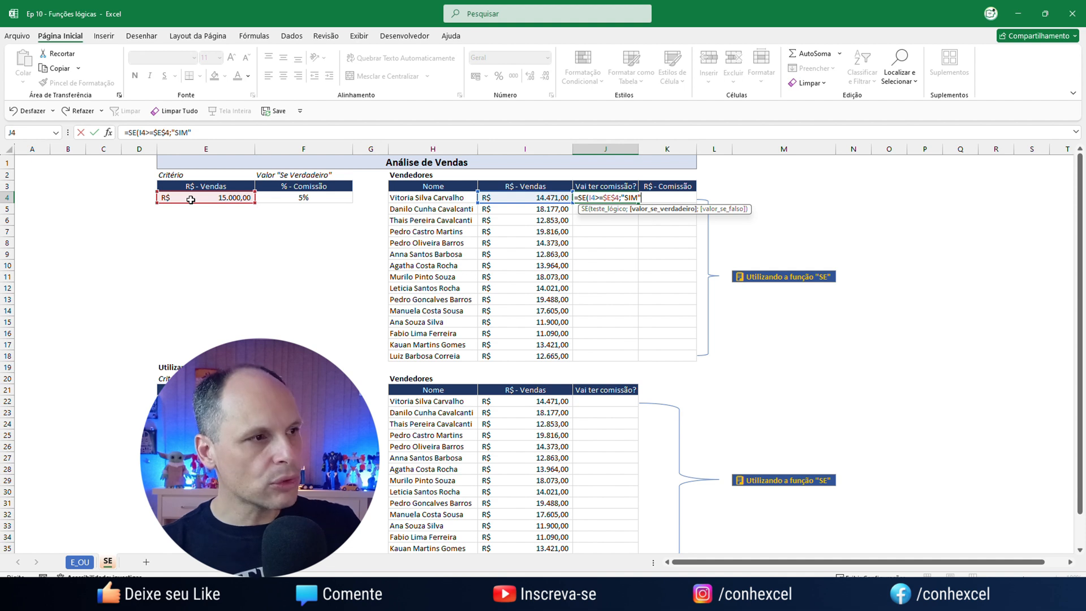
{"action": "type", "text": ";\"N"}
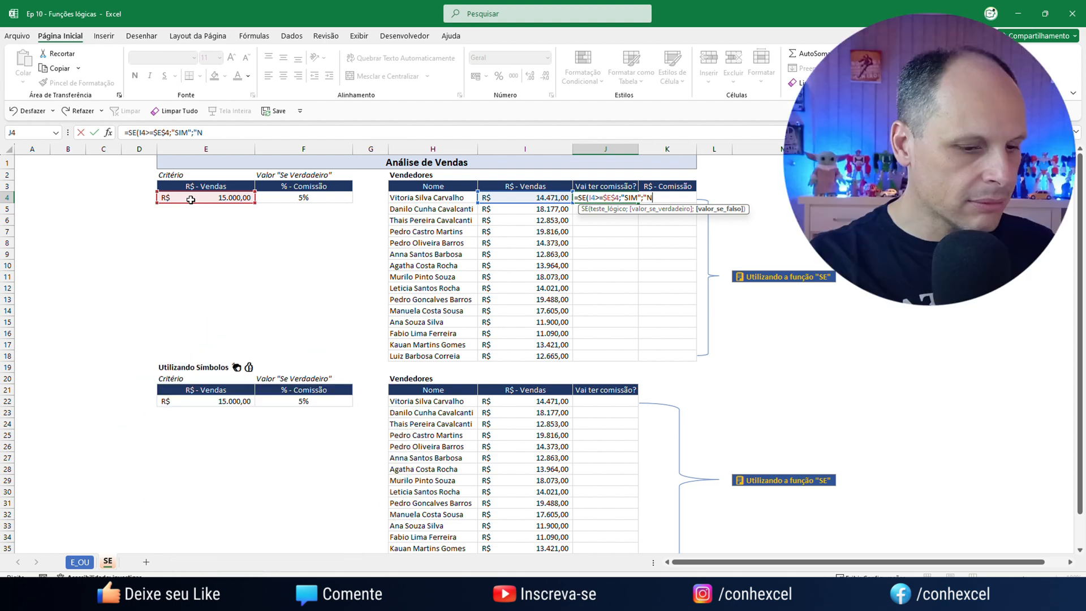
{"action": "type", "text": "ÃO\")"}
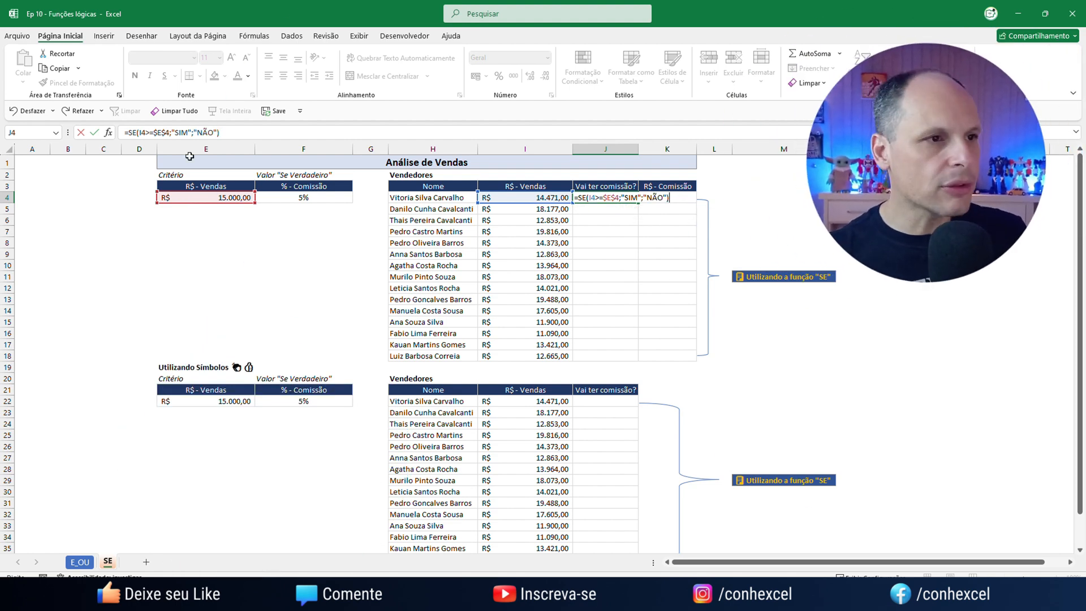
{"action": "left_click_drag", "start_coordinate": [589, 197], "coordinate": [597, 198]}
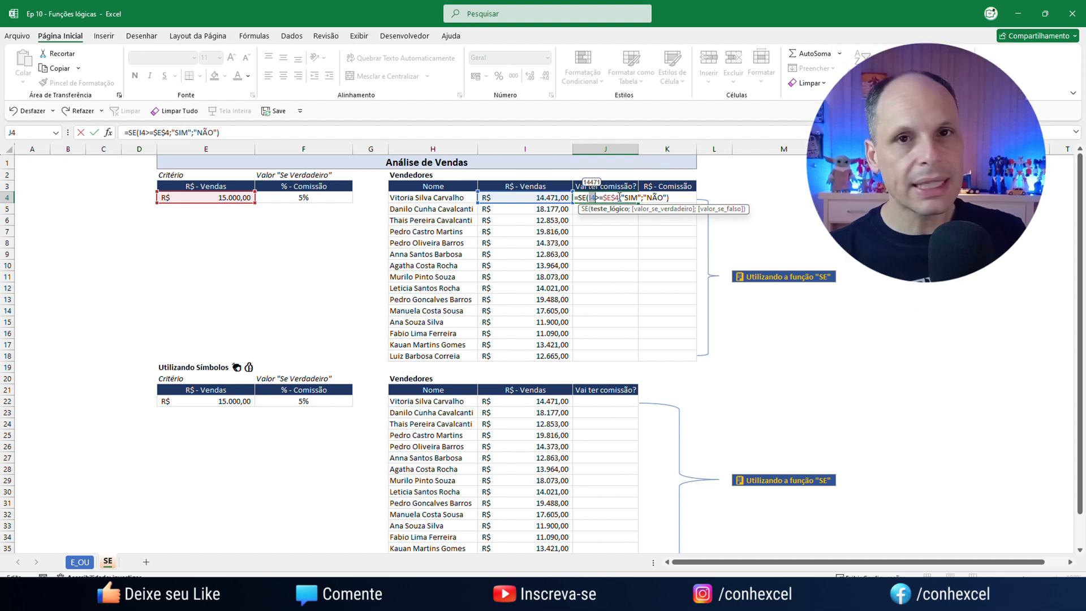
{"action": "key", "text": "ctrl+Return"}
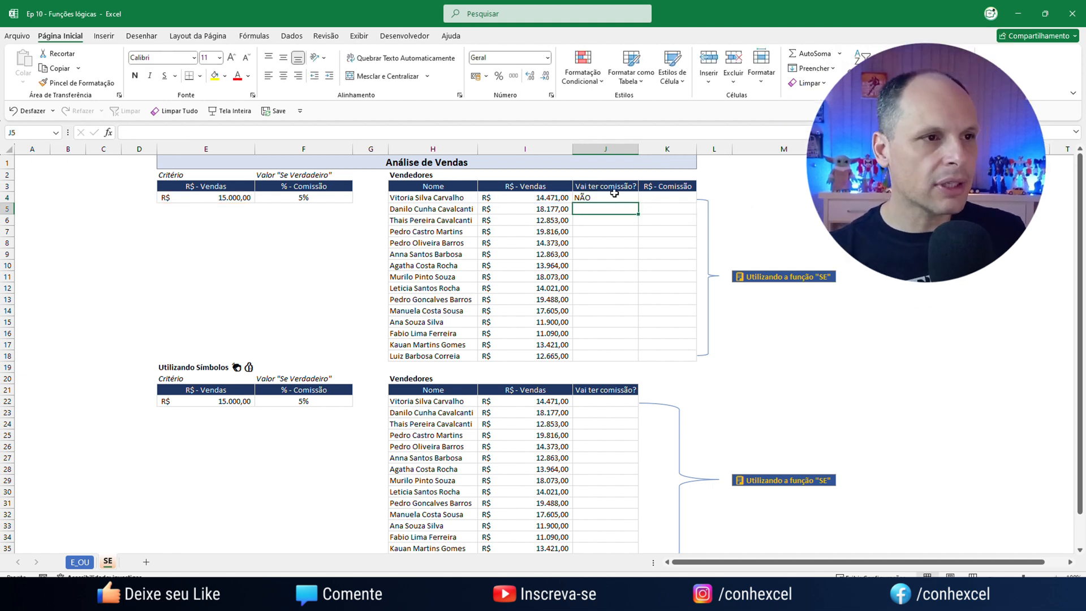
Step: Centre the J4 result and fill its SE formula down the Vai ter comissão? column to J18
{"action": "left_click", "coordinate": [286, 80]}
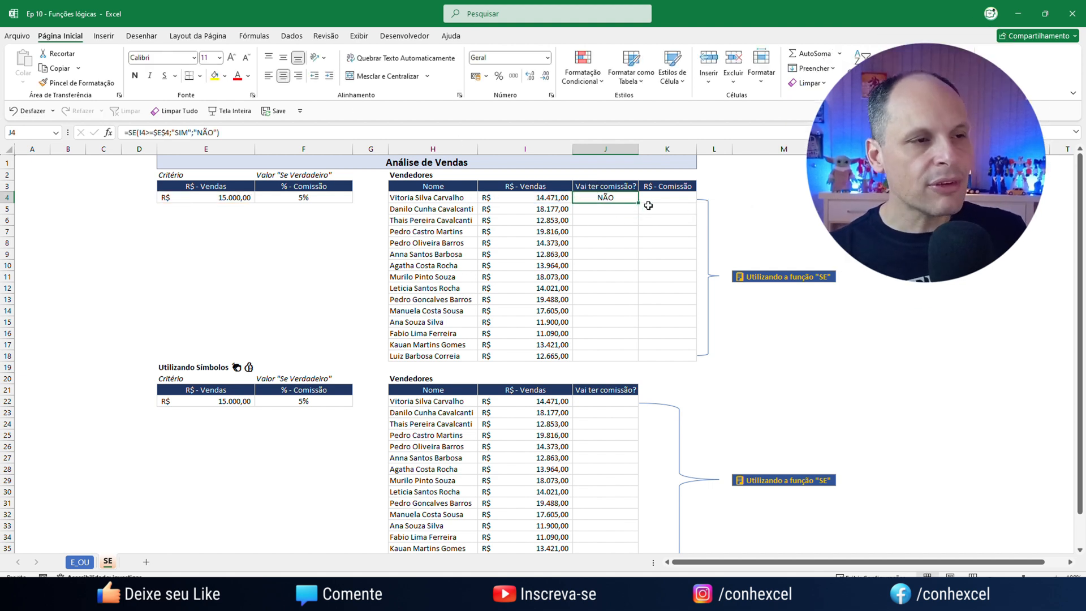
{"action": "left_click", "coordinate": [524, 197]}
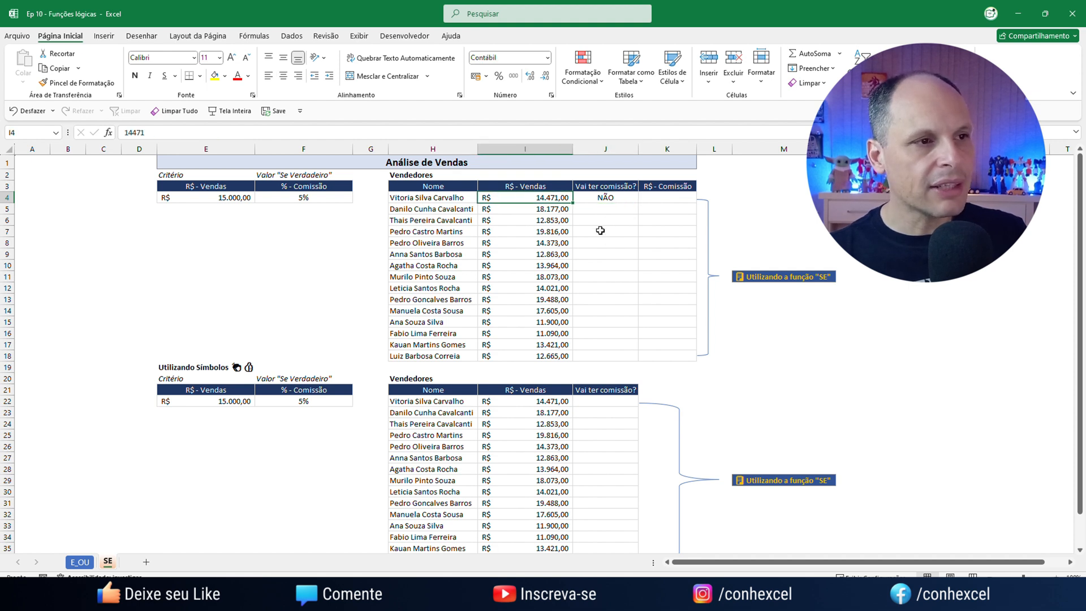
{"action": "left_click", "coordinate": [194, 207]}
{"action": "left_click", "coordinate": [620, 198]}
{"action": "left_click_drag", "start_coordinate": [639, 203], "coordinate": [646, 355]}
Step: Check the row 5 seller's sales against the criterion in E4 and the Vai ter comissão? result in J5
{"action": "left_click", "coordinate": [474, 210]}
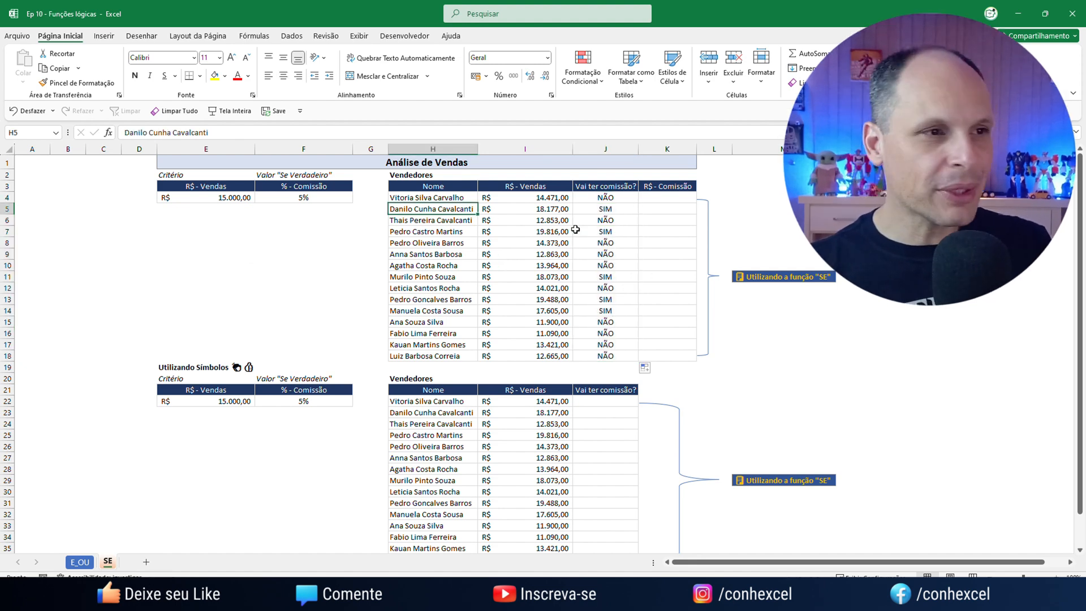
{"action": "left_click", "coordinate": [550, 211]}
{"action": "left_click", "coordinate": [238, 197]}
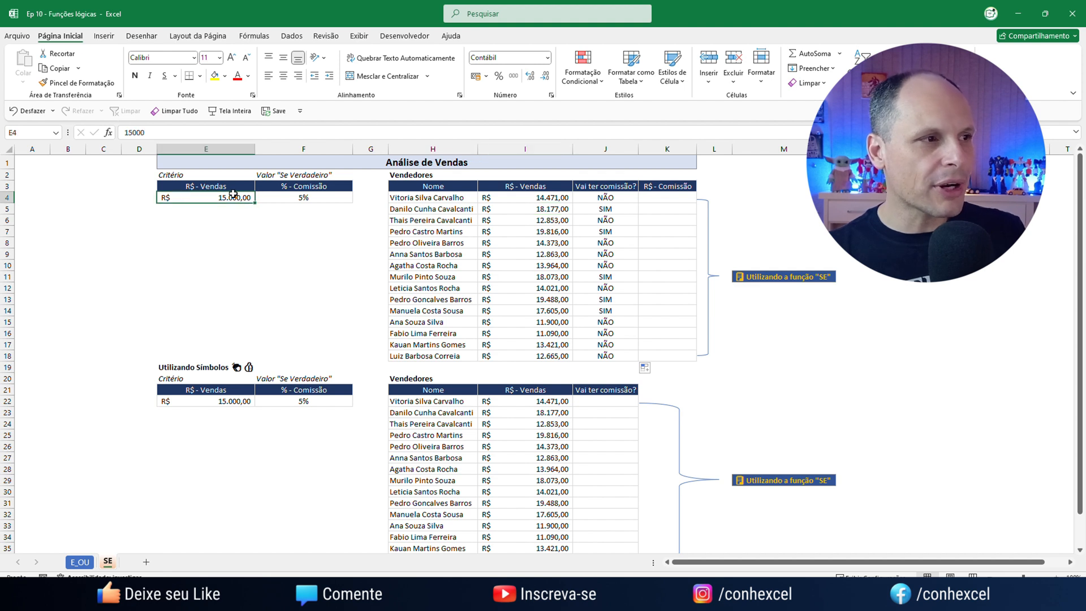
{"action": "left_click", "coordinate": [624, 213]}
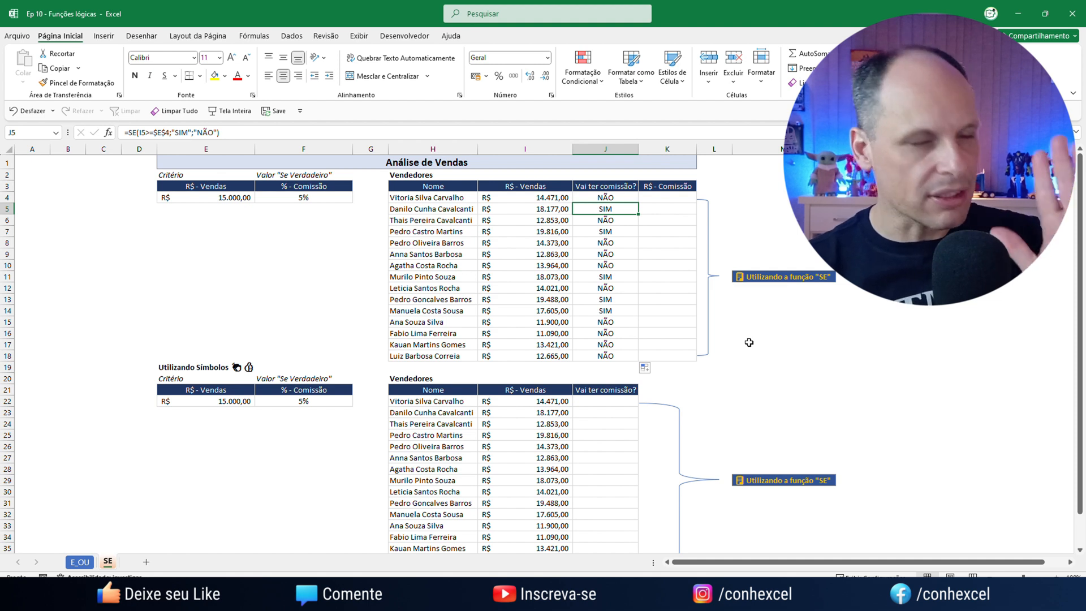
Step: Examine the Vai ter comissão? results, the first seller's sales and the % - Comissão rate in F4 as inputs for the R$ - Comissão column
{"action": "left_click", "coordinate": [651, 199]}
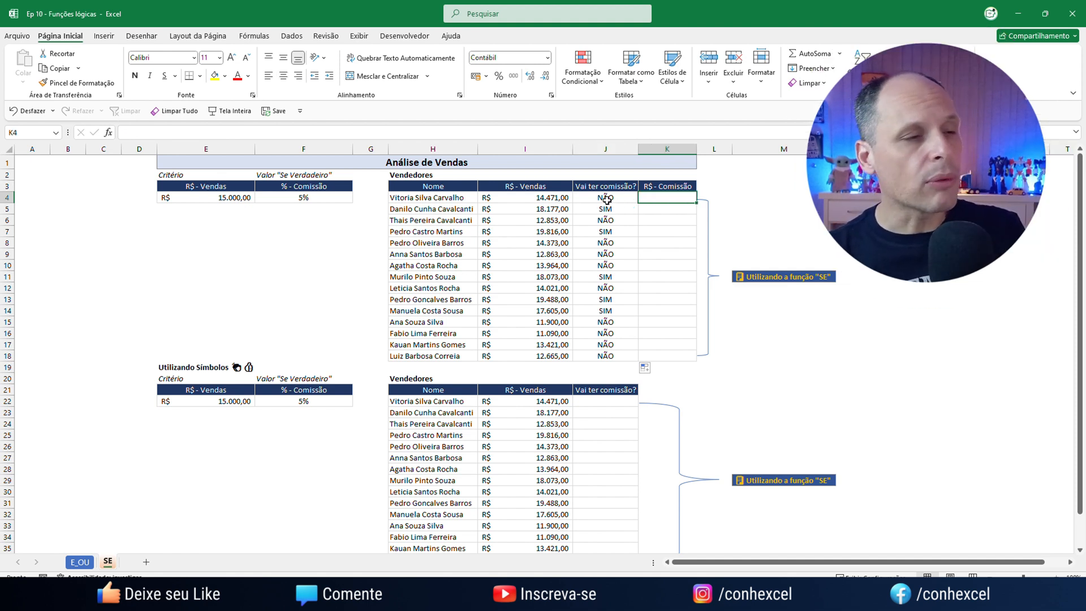
{"action": "left_click_drag", "start_coordinate": [607, 199], "coordinate": [622, 355]}
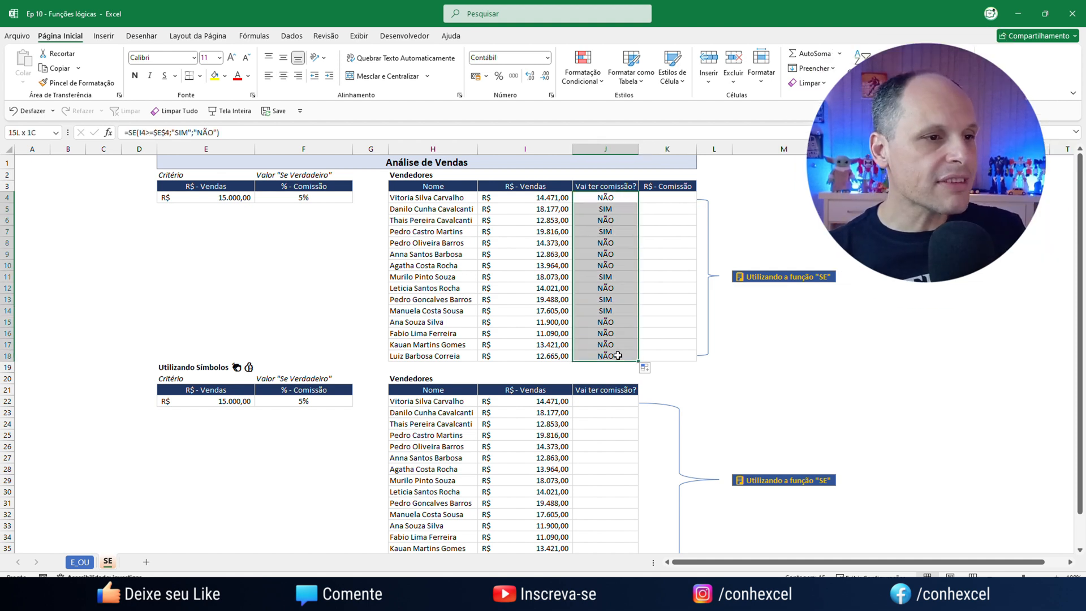
{"action": "left_click", "coordinate": [661, 198]}
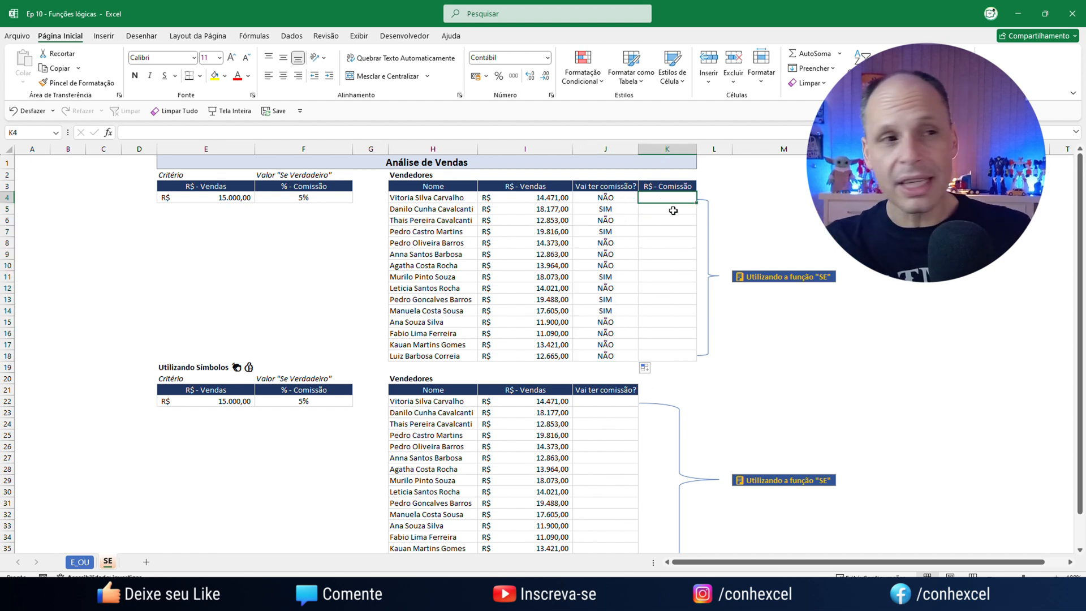
{"action": "left_click", "coordinate": [605, 195]}
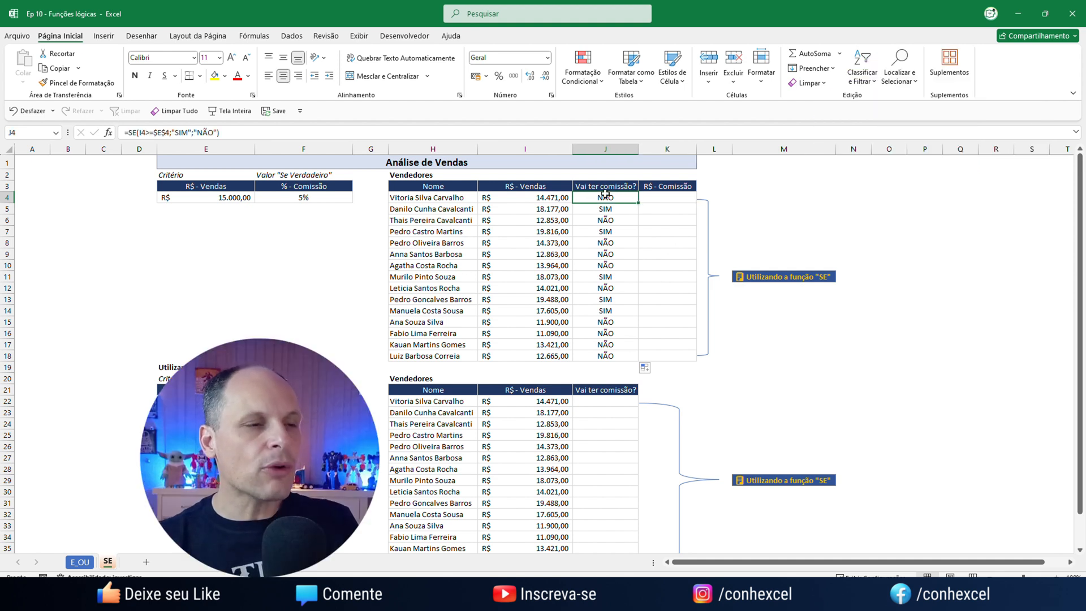
{"action": "left_click", "coordinate": [606, 214]}
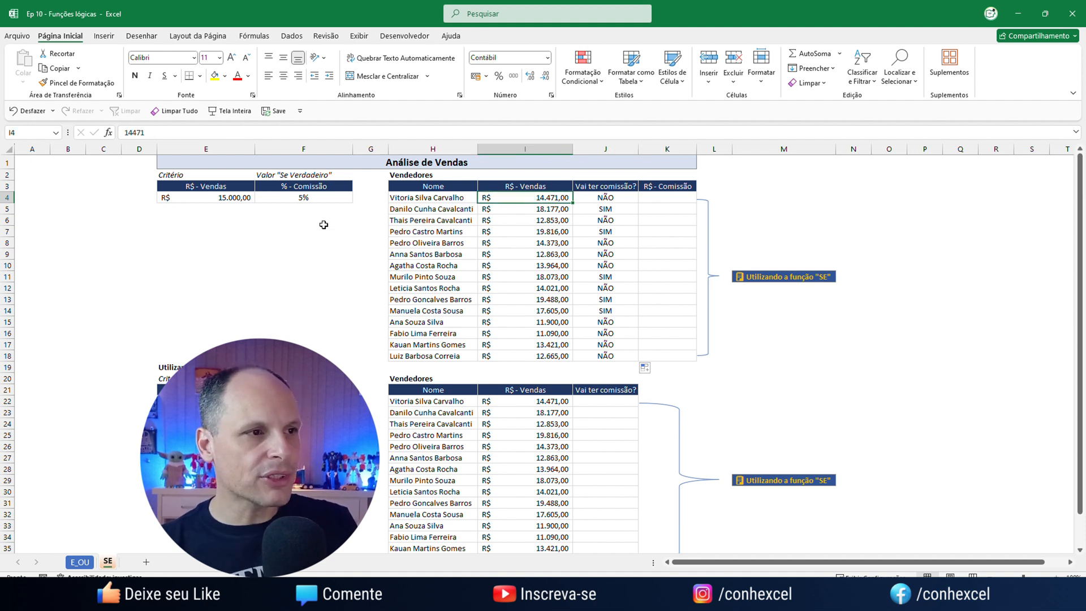
{"action": "left_click", "coordinate": [291, 199]}
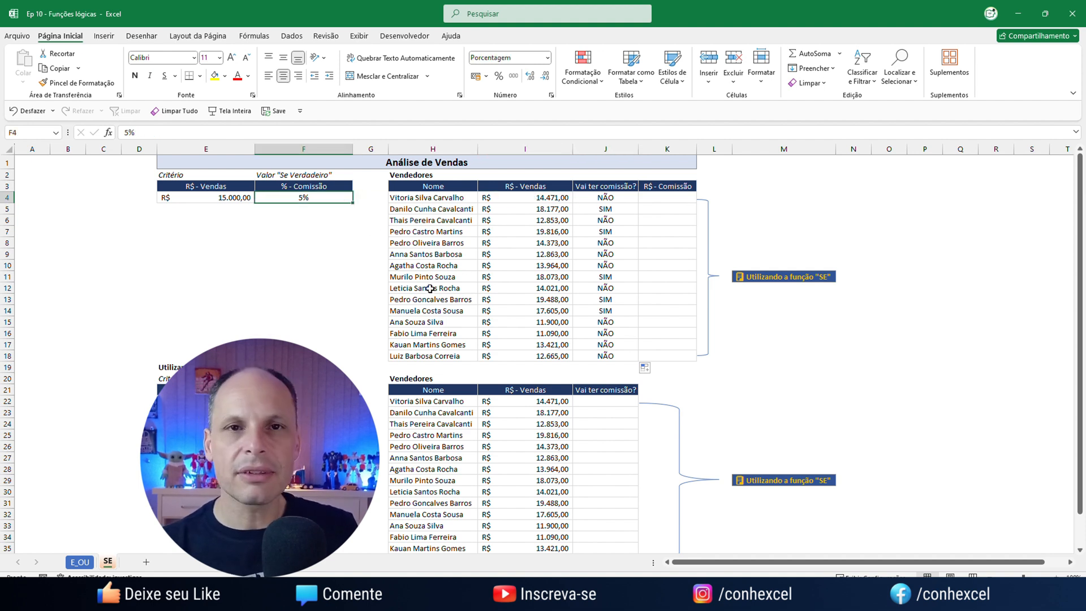
Step: Start an SE formula in K4 that tests whether J4 equals "SIM"
{"action": "left_click", "coordinate": [660, 199]}
{"action": "type", "text": "=se"}
{"action": "key", "text": "Tab"}
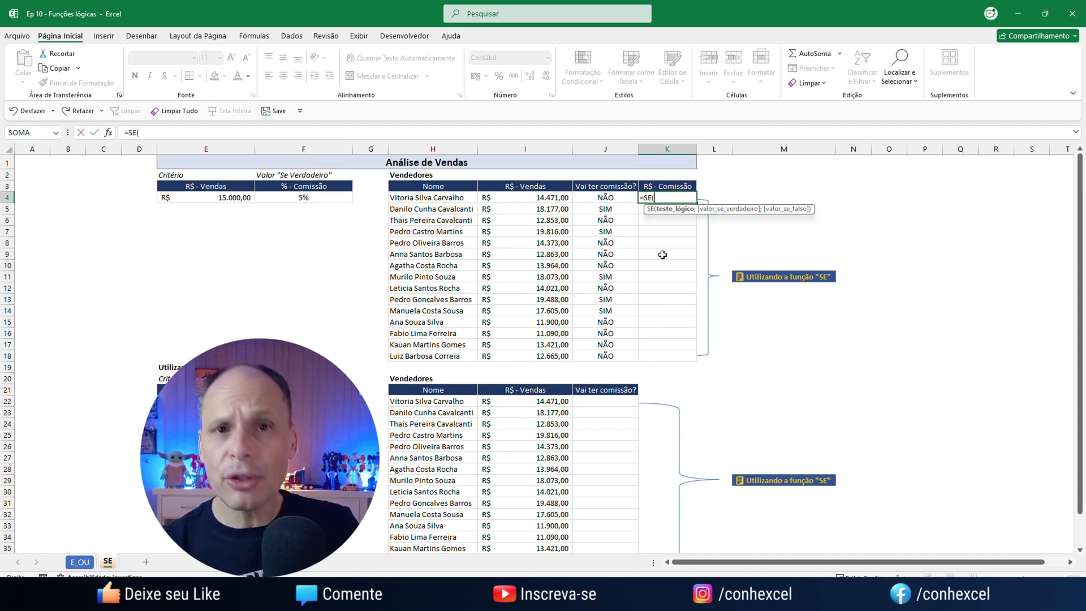
{"action": "left_click", "coordinate": [543, 201]}
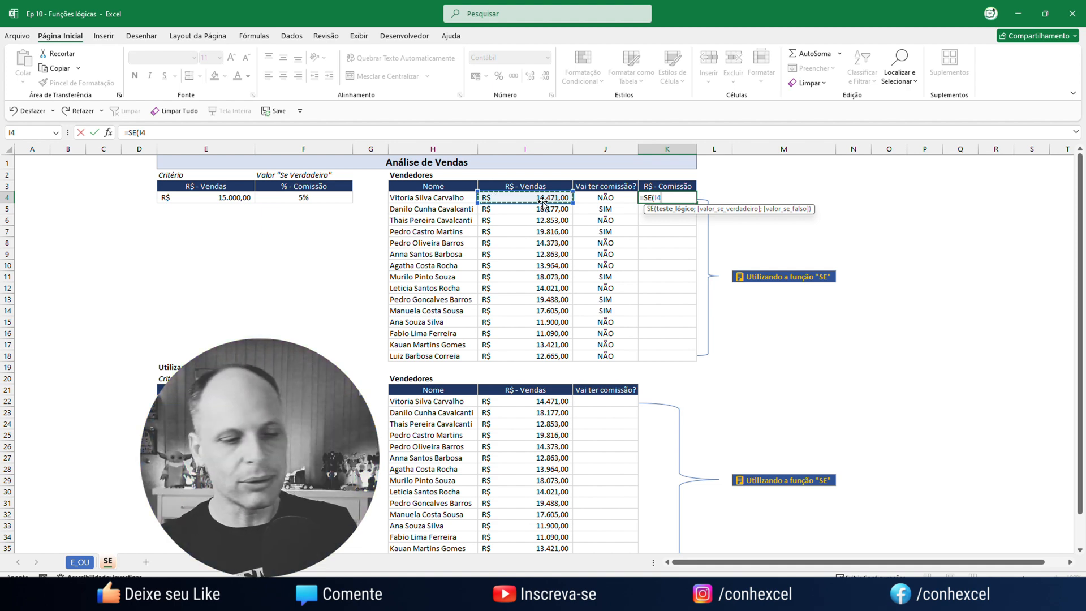
{"action": "key", "text": "BackSpace"}
{"action": "key", "text": "BackSpace"}
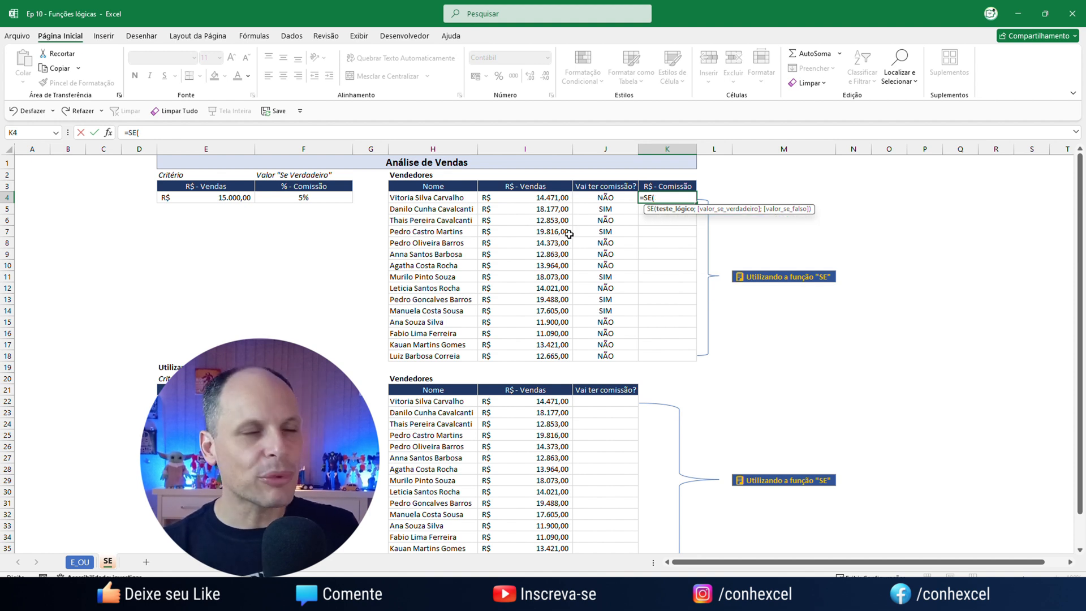
{"action": "left_click", "coordinate": [601, 195]}
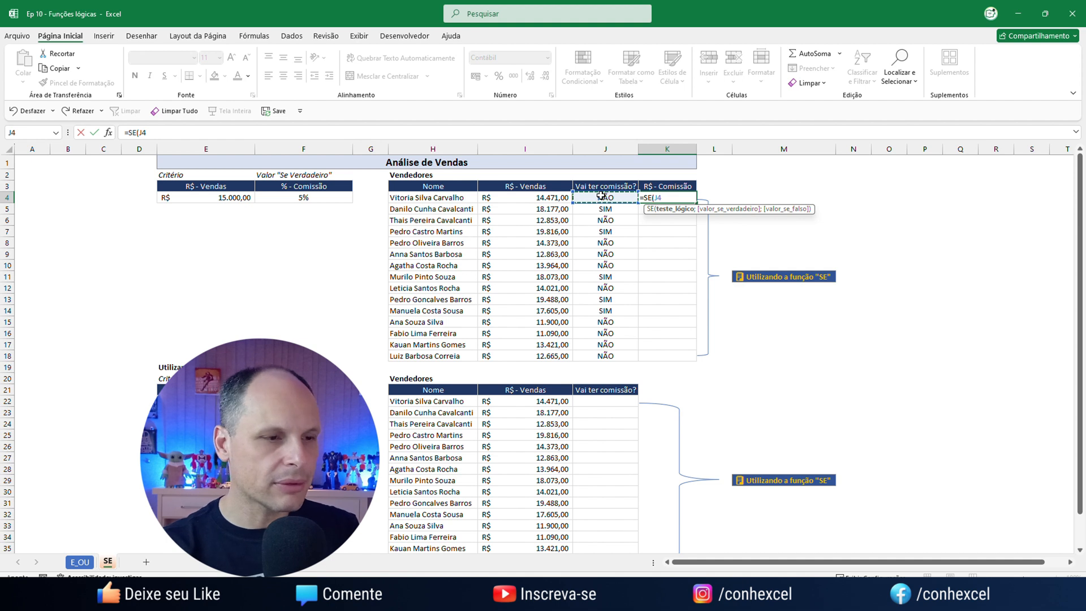
{"action": "type", "text": "="}
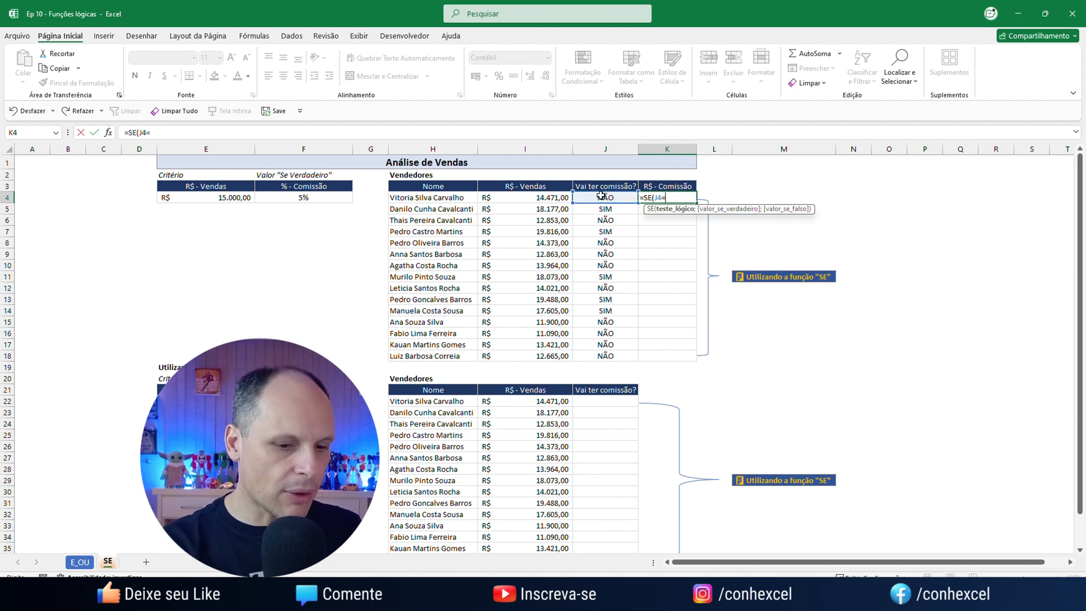
{"action": "type", "text": "\"SIM\""}
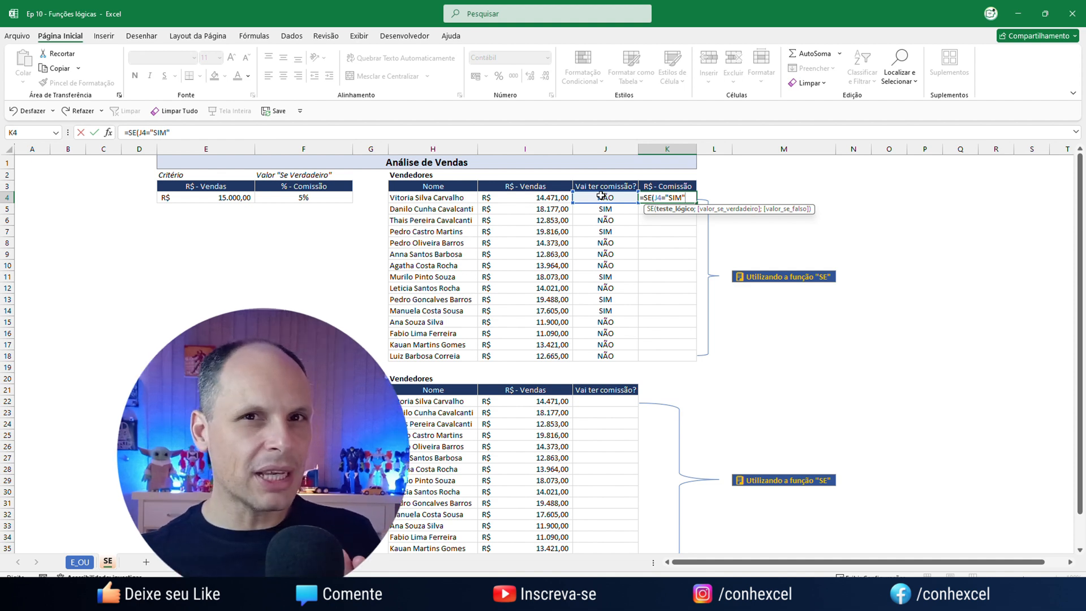
{"action": "type", "text": ";"}
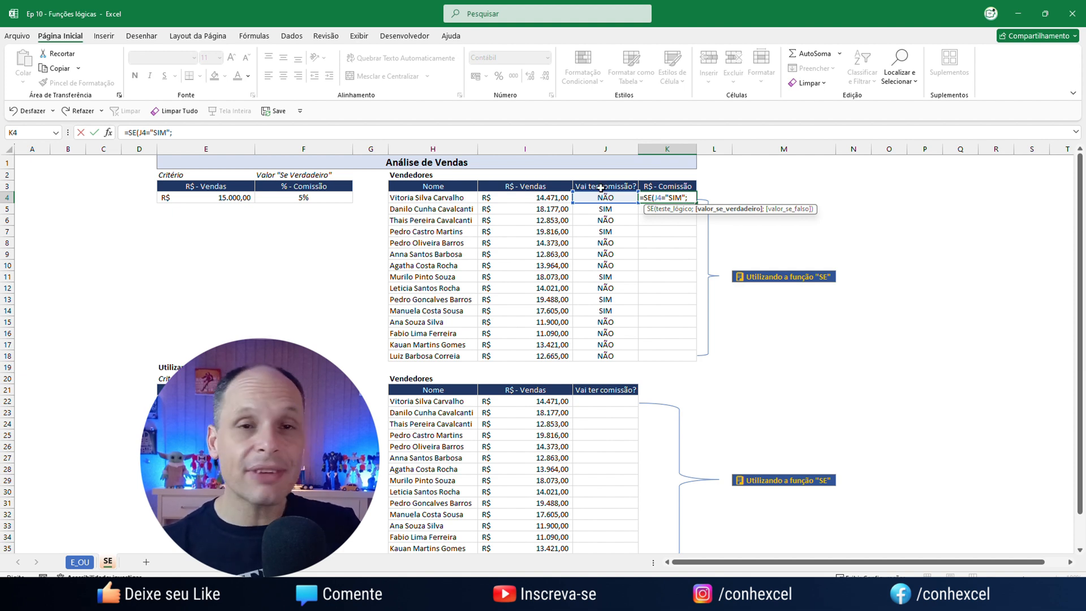
Step: Add I4*F4 as the true value and 0 as the false value, completing K4 as =SE(J4="SIM";I4*F4;0)
{"action": "left_click", "coordinate": [494, 197]}
{"action": "type", "text": "*"}
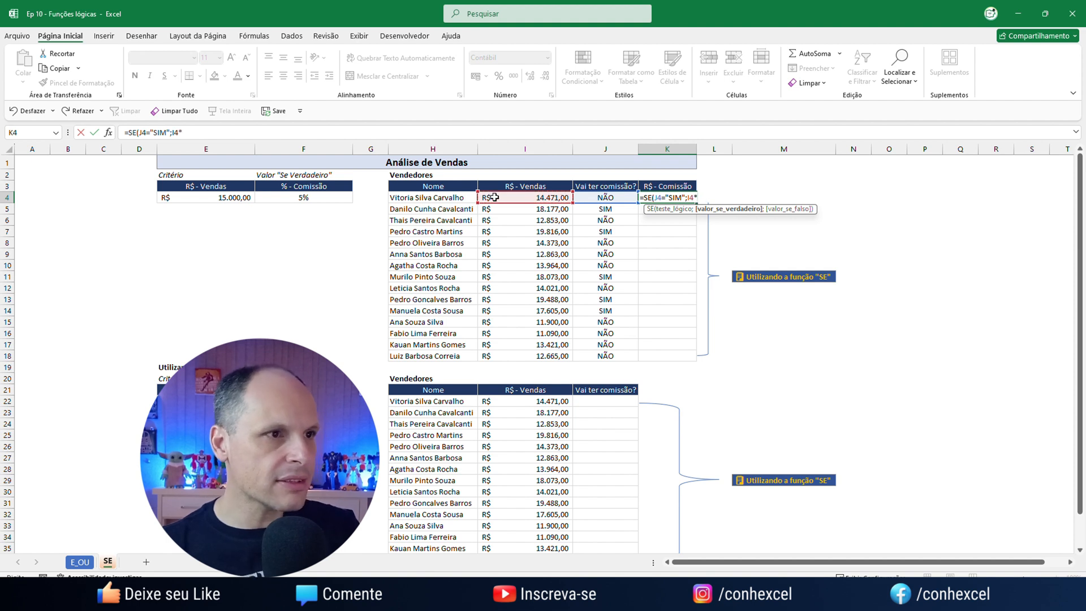
{"action": "key", "text": "Left"}
{"action": "key", "text": "Left"}
{"action": "key", "text": "Left"}
{"action": "key", "text": "Left"}
{"action": "key", "text": "Left"}
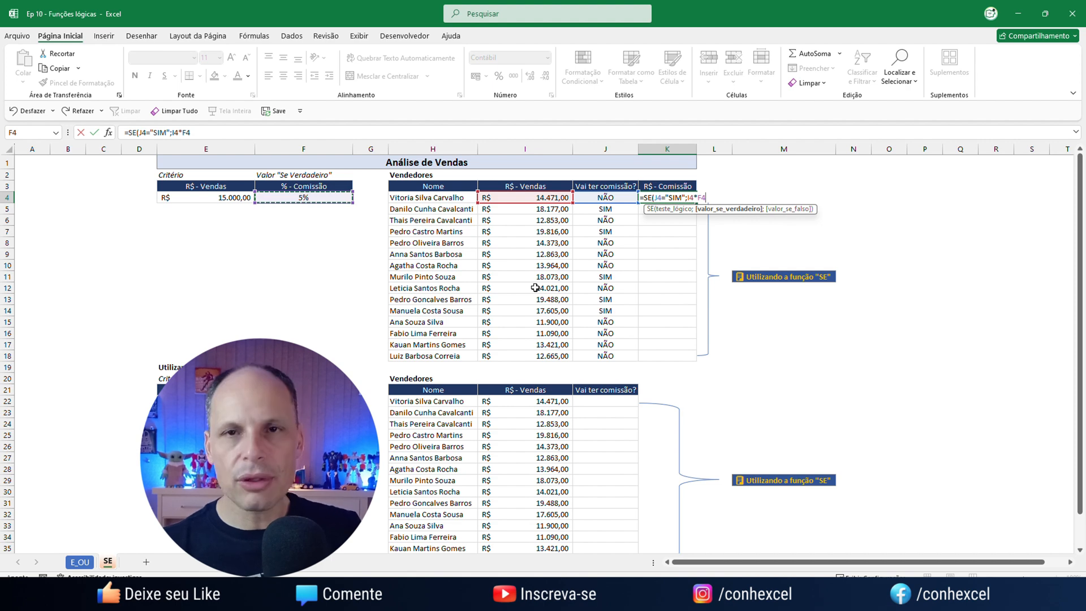
{"action": "type", "text": ";"}
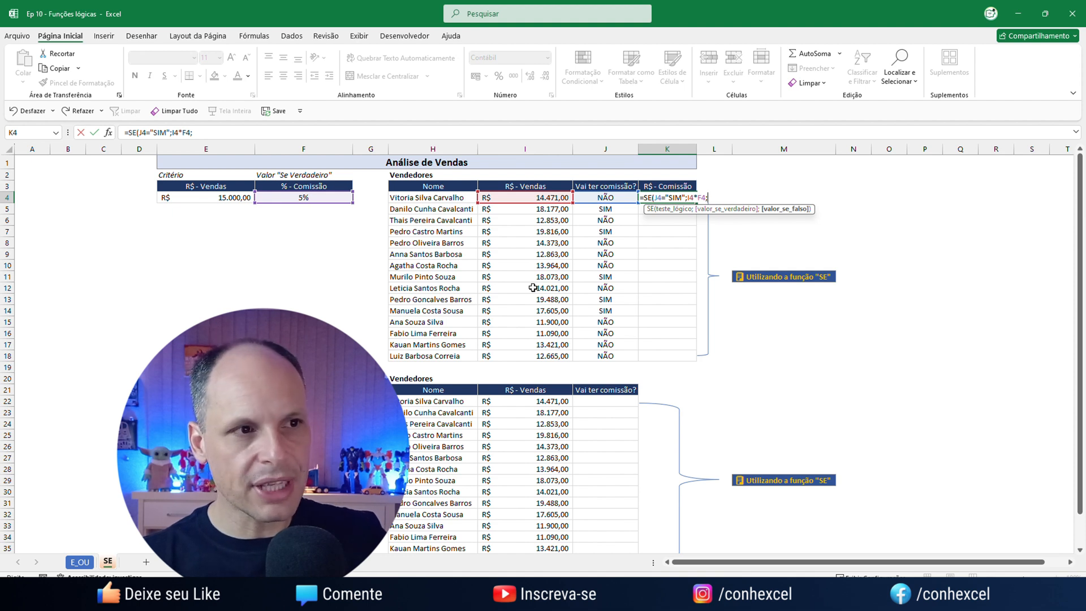
{"action": "type", "text": "0)"}
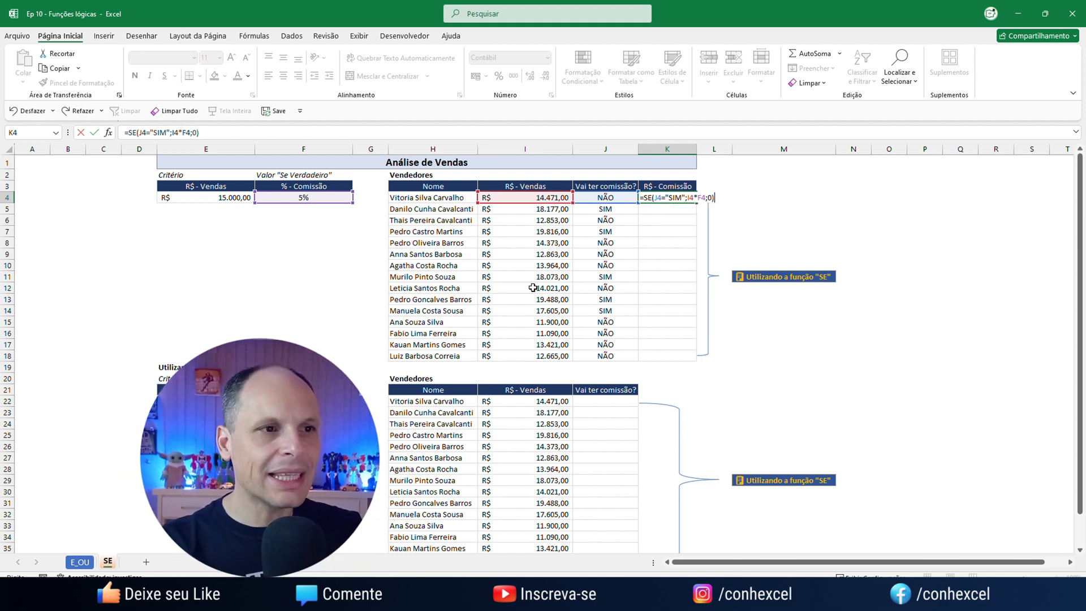
{"action": "key", "text": "Return"}
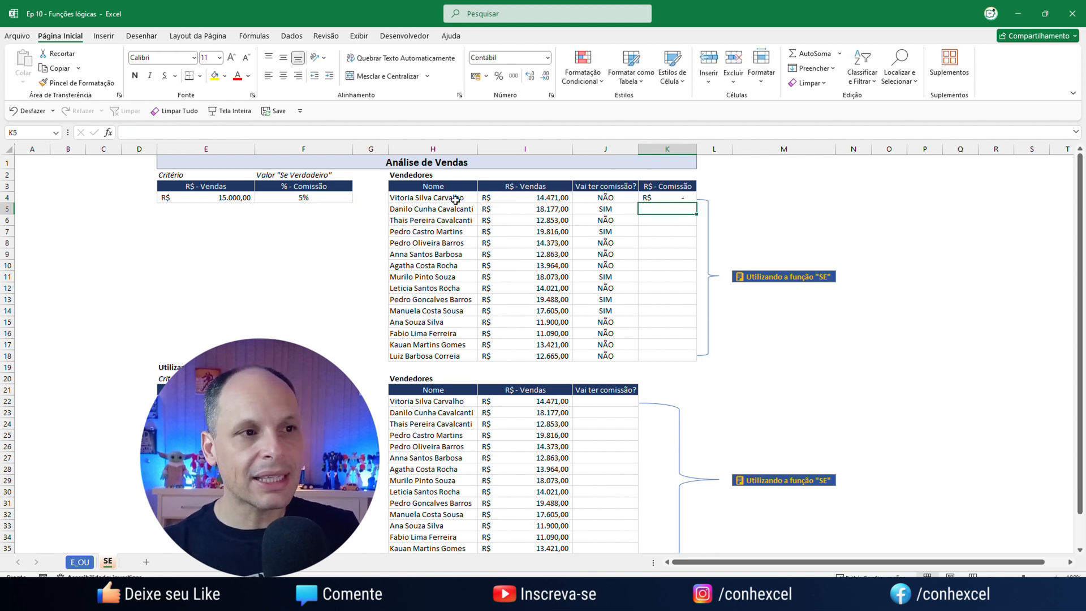
Step: Fill the K4 formula with its relative F4 reference down the R$ - Comissão column to K18
{"action": "left_click", "coordinate": [659, 198]}
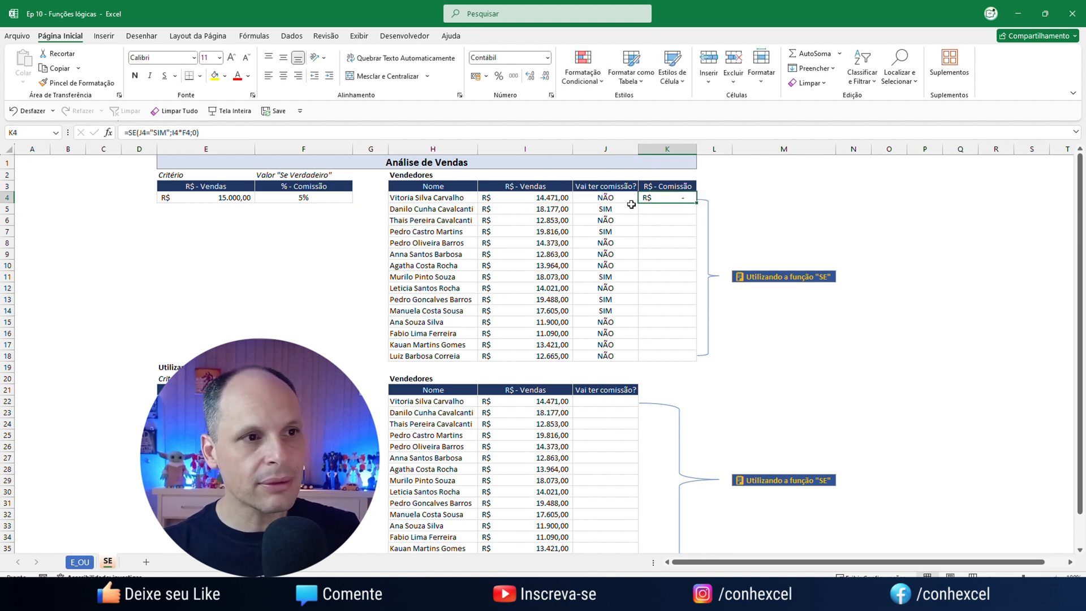
{"action": "key", "text": "Left"}
{"action": "key", "text": "Left"}
{"action": "left_click", "coordinate": [674, 199]}
{"action": "left_click_drag", "start_coordinate": [696, 203], "coordinate": [701, 359]}
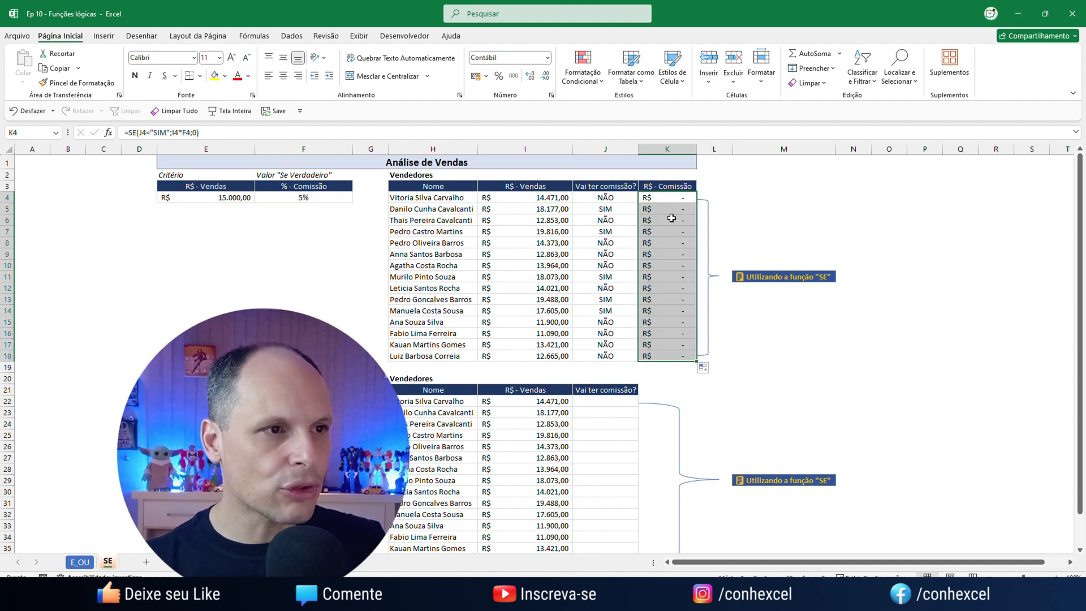
Step: Make the commission rate reference in K4 absolute as $F$4 and refill the formula down to K18
{"action": "double_click", "coordinate": [666, 197]}
{"action": "left_click", "coordinate": [701, 197]}
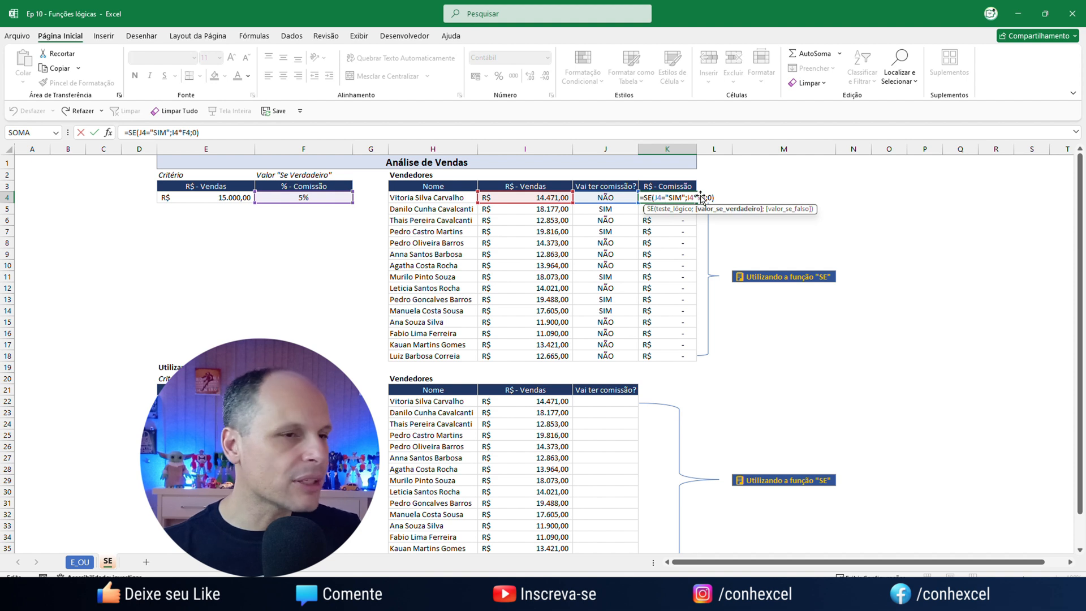
{"action": "key", "text": "F4"}
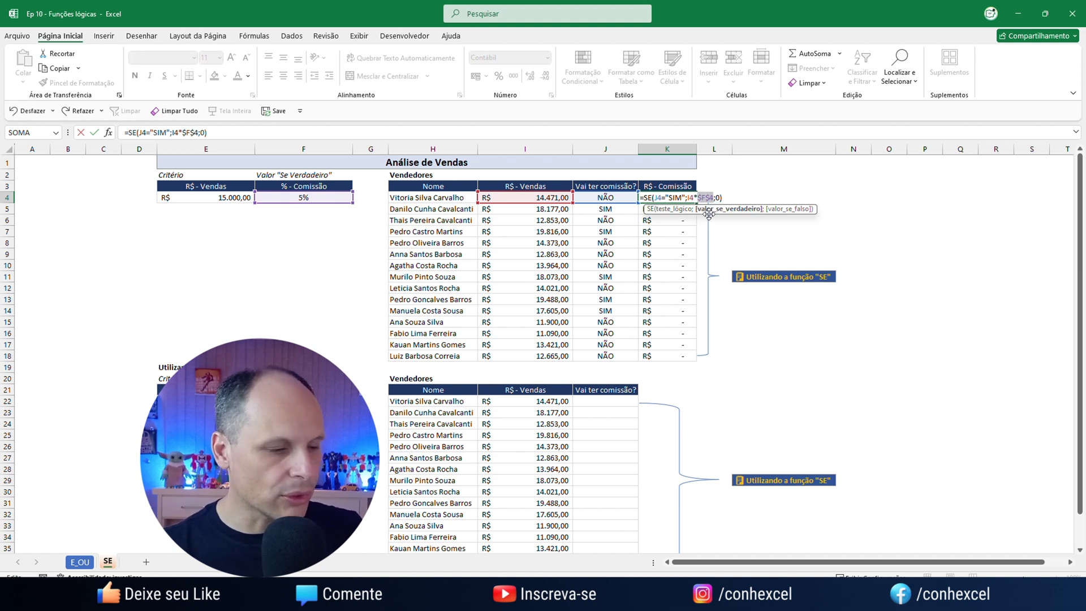
{"action": "key", "text": "Return"}
{"action": "left_click", "coordinate": [685, 197]}
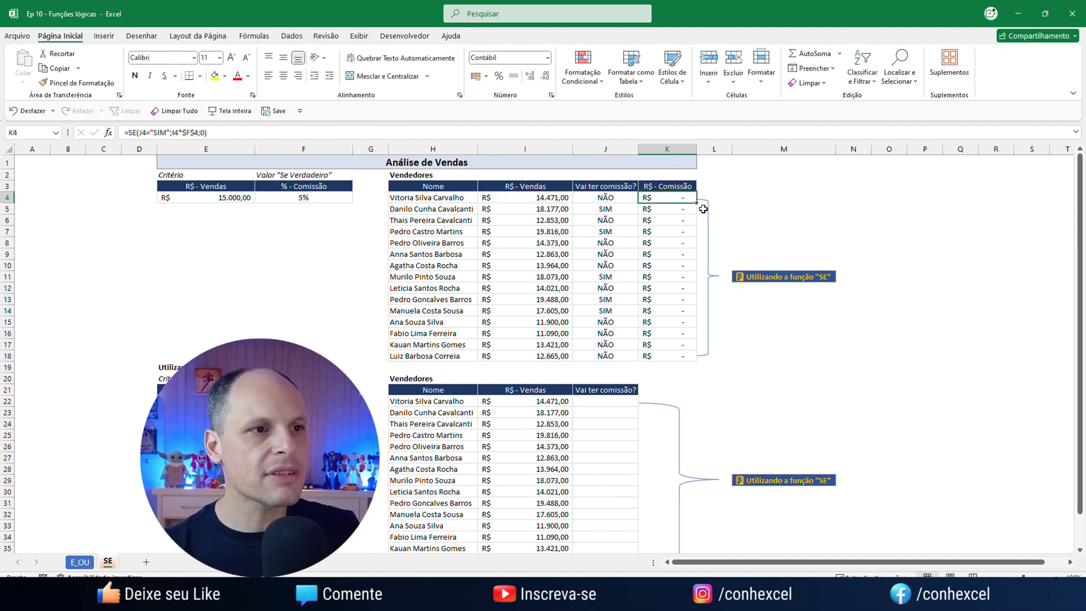
{"action": "double_click", "coordinate": [697, 203]}
Step: Check the R$ - Comissão results of the sellers marked SIM against their sales and the criterion and rate in E4:F4
{"action": "left_click", "coordinate": [686, 210]}
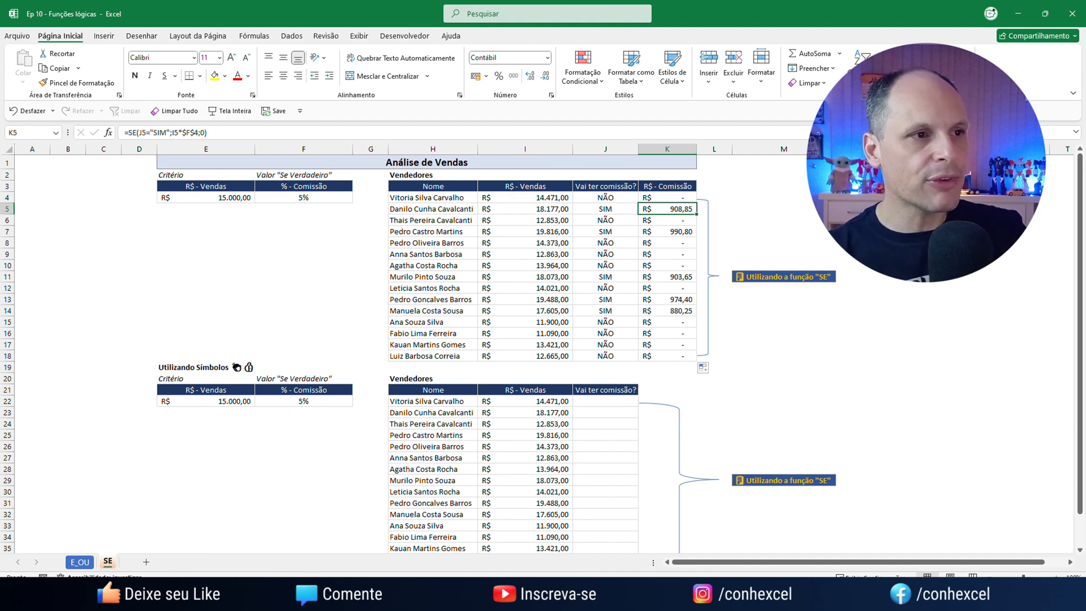
{"action": "left_click", "coordinate": [563, 212]}
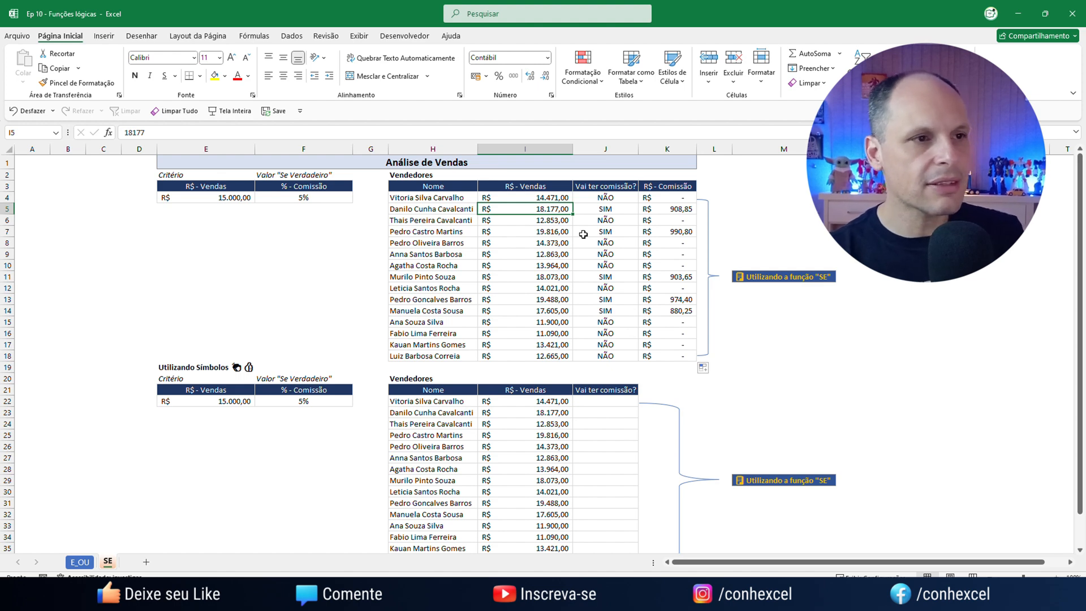
{"action": "left_click", "coordinate": [685, 210]}
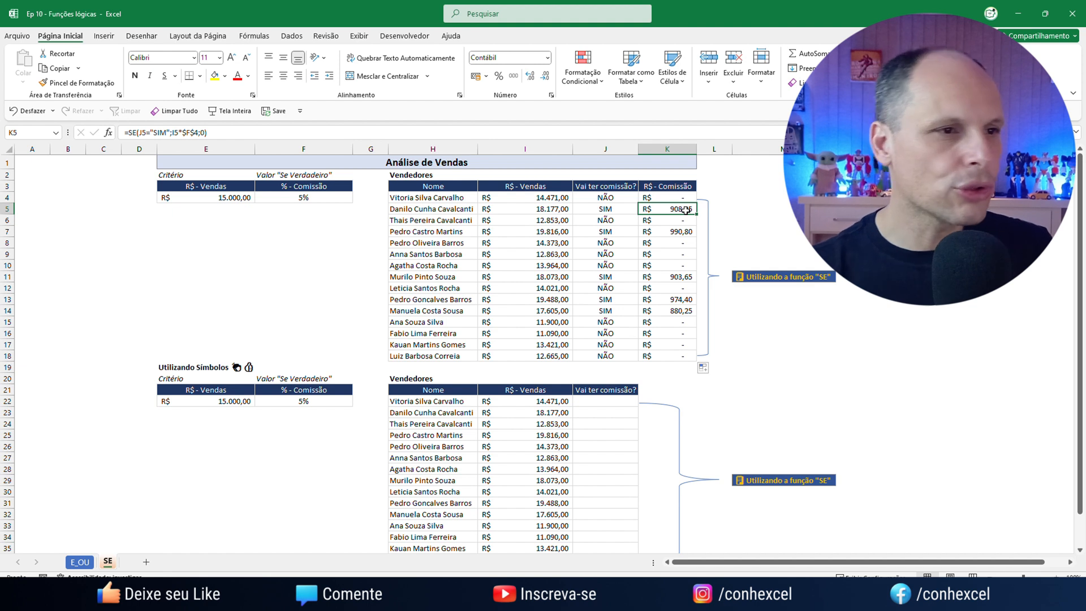
{"action": "left_click", "coordinate": [679, 276]}
{"action": "left_click", "coordinate": [679, 300]}
{"action": "left_click", "coordinate": [679, 311]}
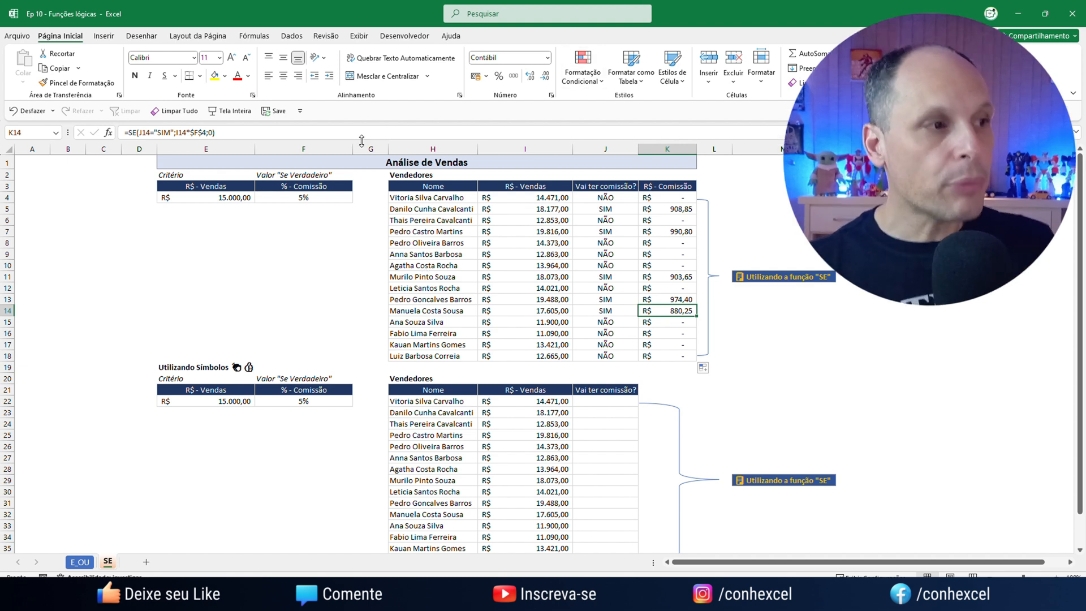
{"action": "left_click_drag", "start_coordinate": [173, 198], "coordinate": [286, 196]}
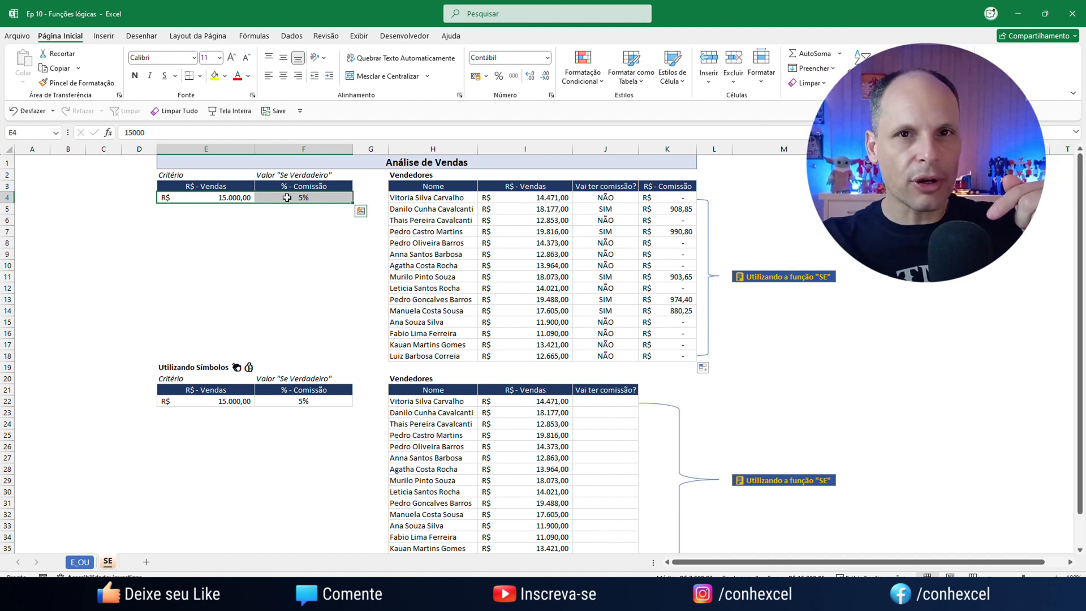
{"action": "left_click", "coordinate": [288, 227]}
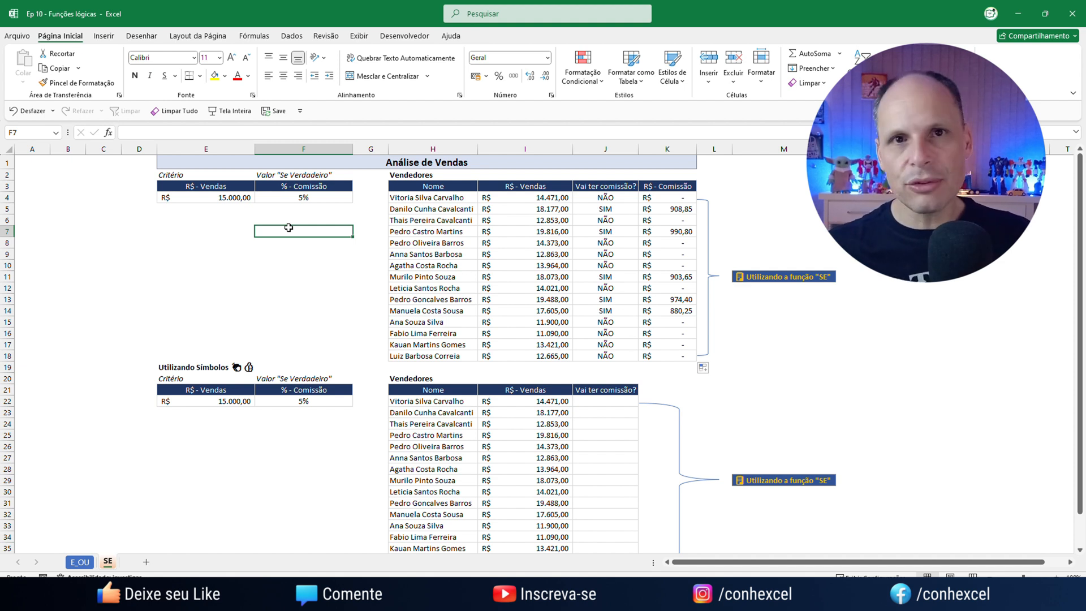
Step: Test the sales criterion in E4 with 10000 and 20.000, and undo both changes
{"action": "left_click", "coordinate": [234, 199]}
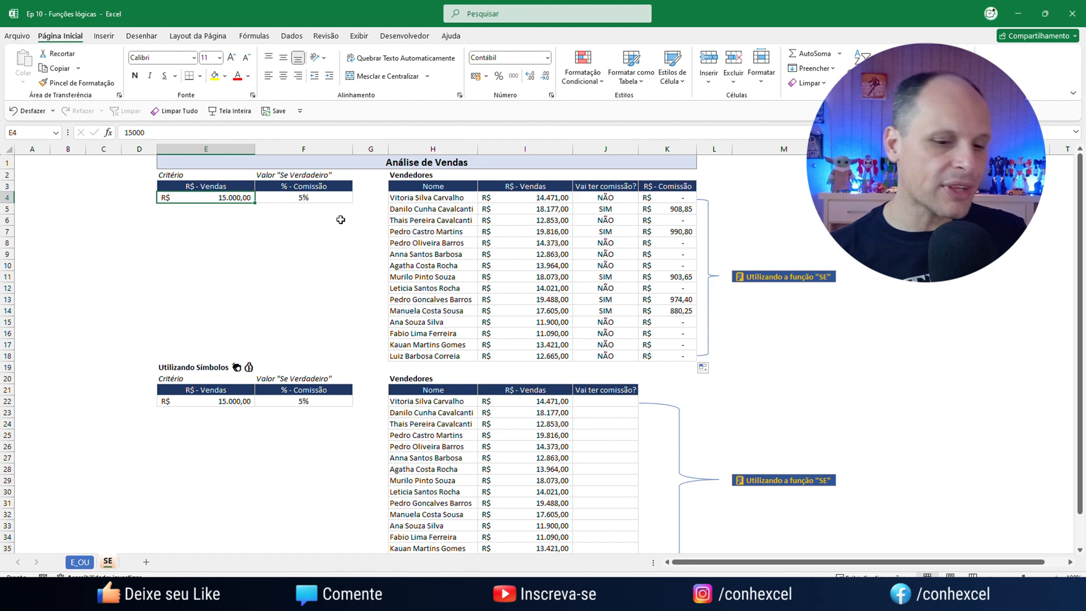
{"action": "type", "text": "10000"}
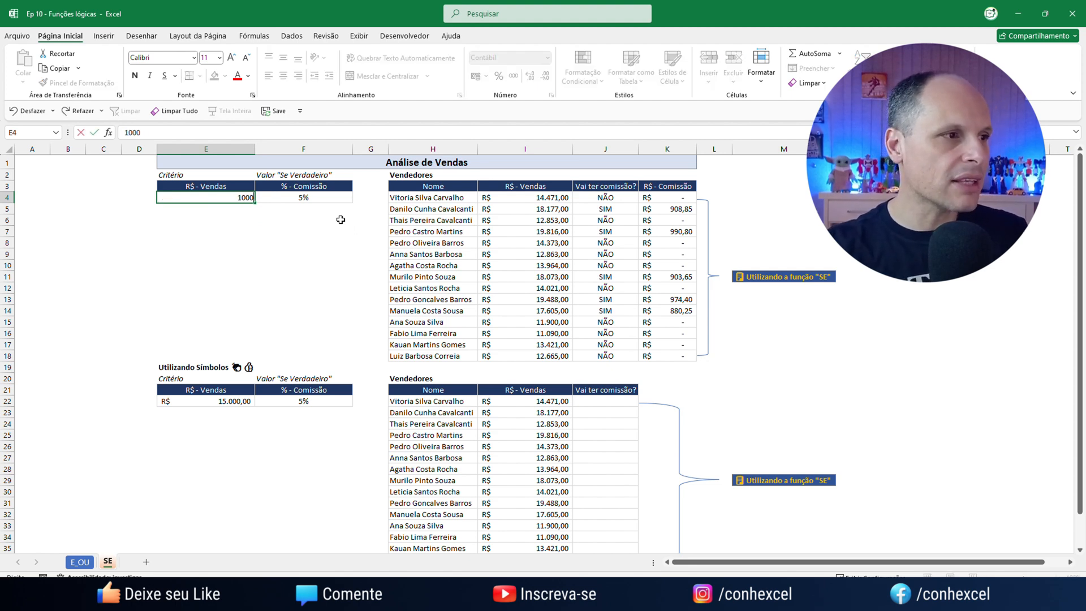
{"action": "key", "text": "Return"}
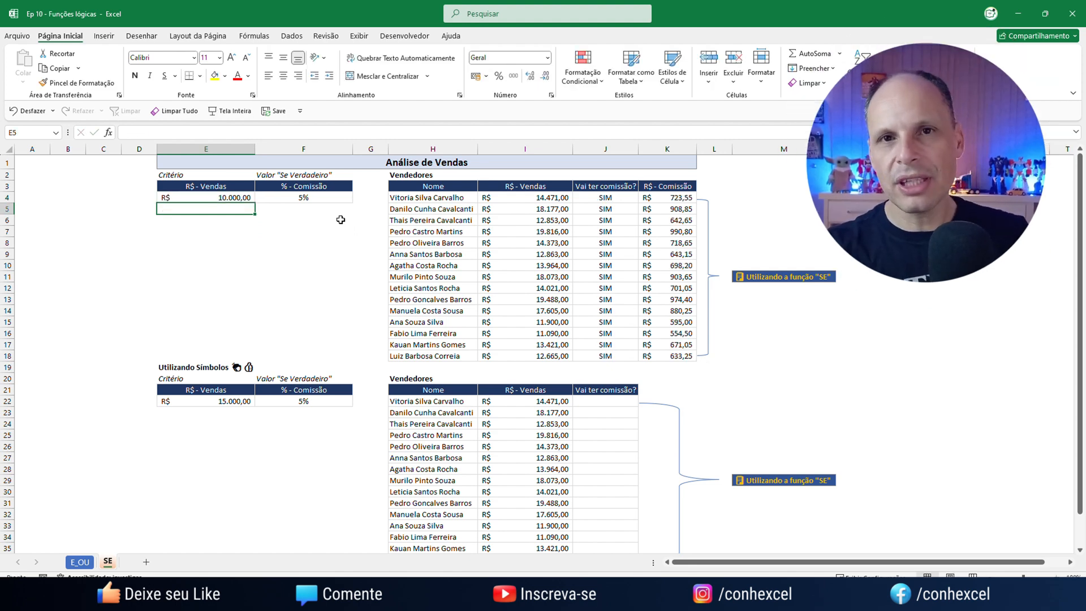
{"action": "left_click", "coordinate": [234, 198]}
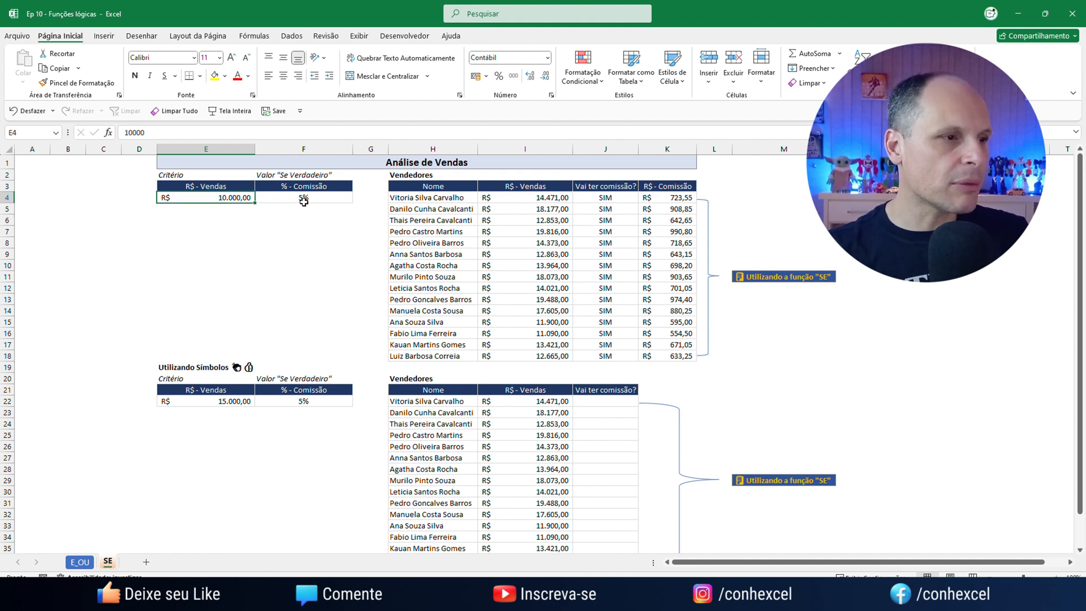
{"action": "type", "text": "20.000"}
{"action": "key", "text": "Return"}
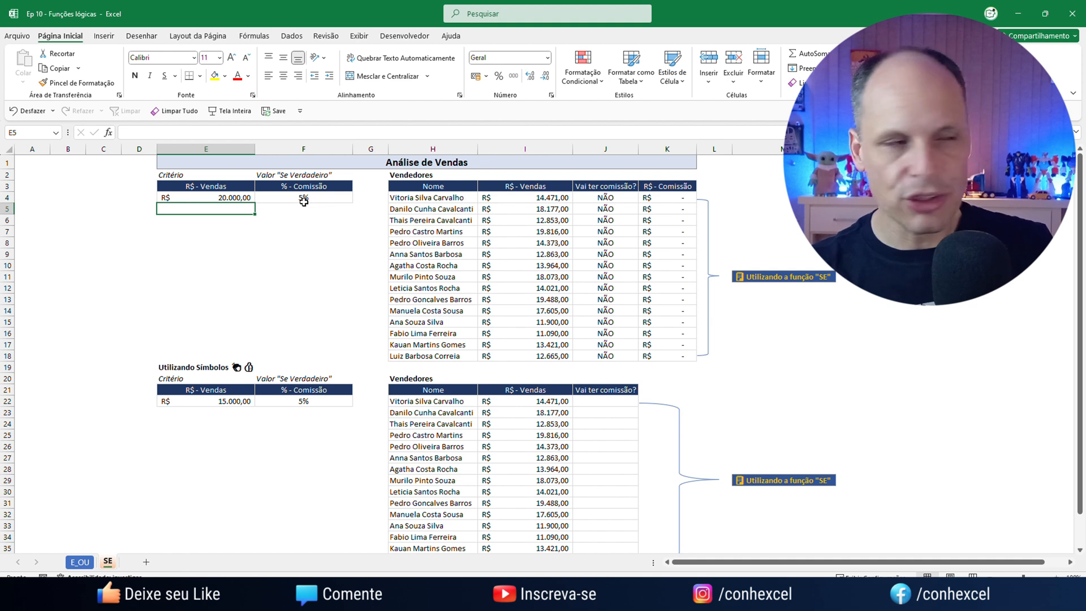
{"action": "key", "text": "ctrl+z"}
Step: Test a 10% commission rate in F4 and undo the change
{"action": "left_click", "coordinate": [325, 201]}
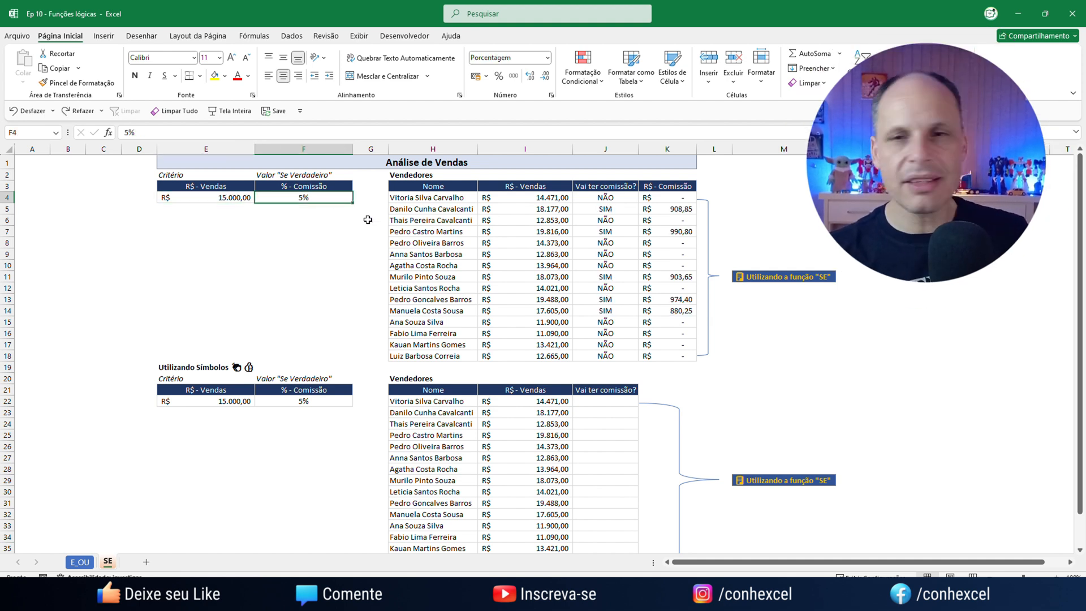
{"action": "type", "text": "10"}
{"action": "key", "text": "Return"}
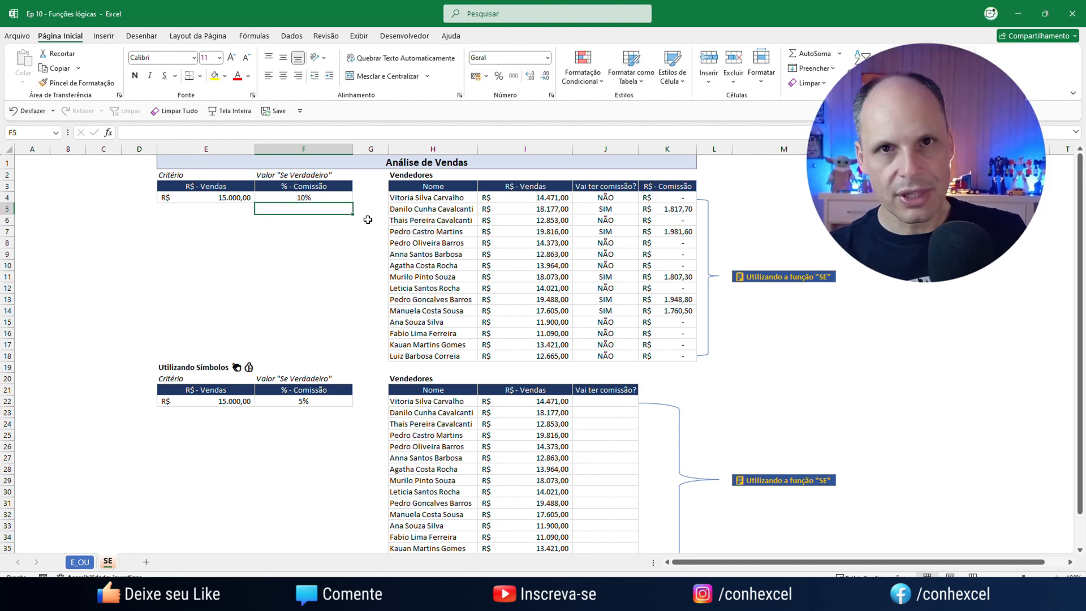
{"action": "left_click", "coordinate": [329, 197]}
{"action": "key", "text": "ctrl+z"}
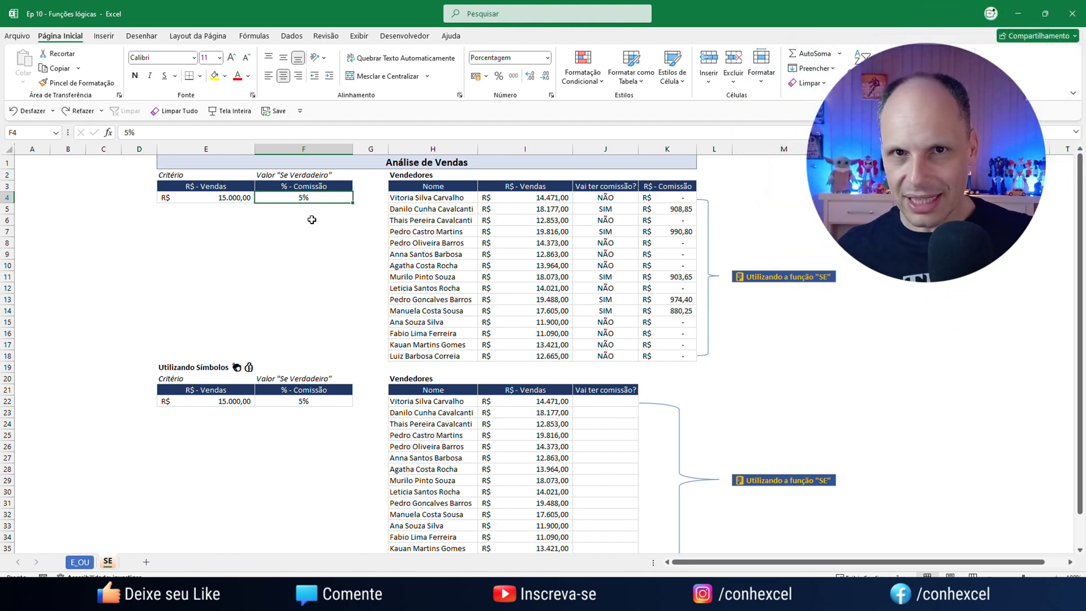
Step: Review the SE formulas in J4 and K4 and look over the Utilizando Símbolos table below
{"action": "left_click", "coordinate": [587, 200]}
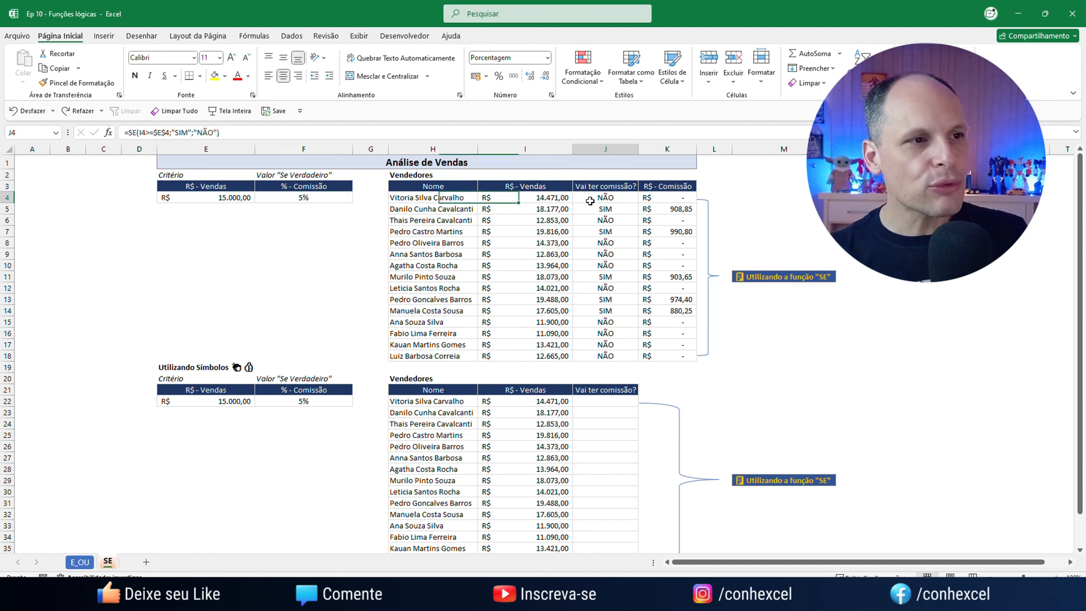
{"action": "left_click", "coordinate": [667, 198]}
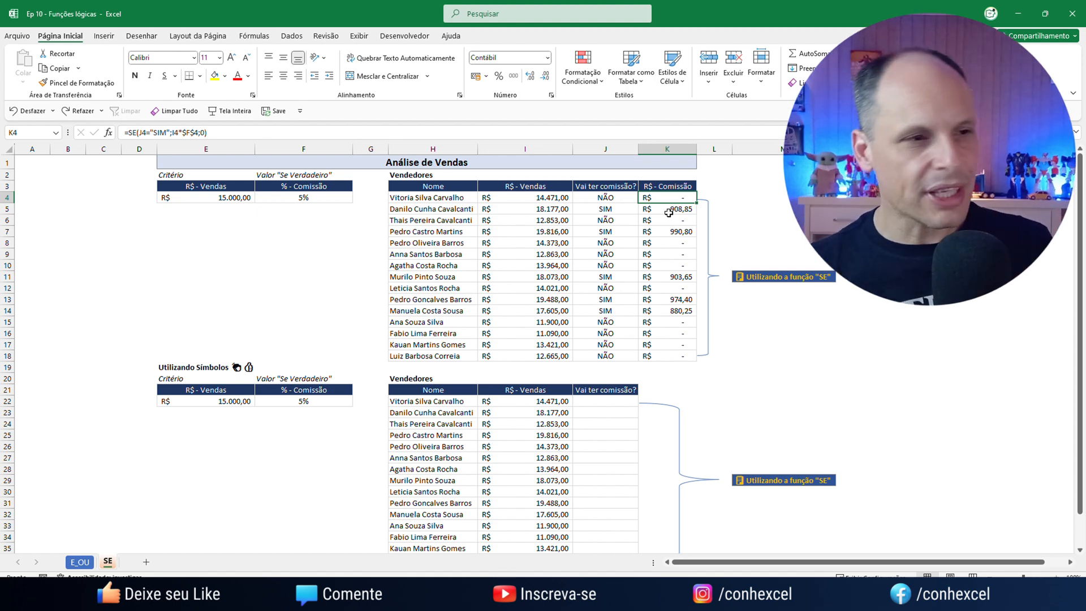
{"action": "scroll", "coordinate": [576, 399], "scroll_direction": "down", "scroll_amount": 3}
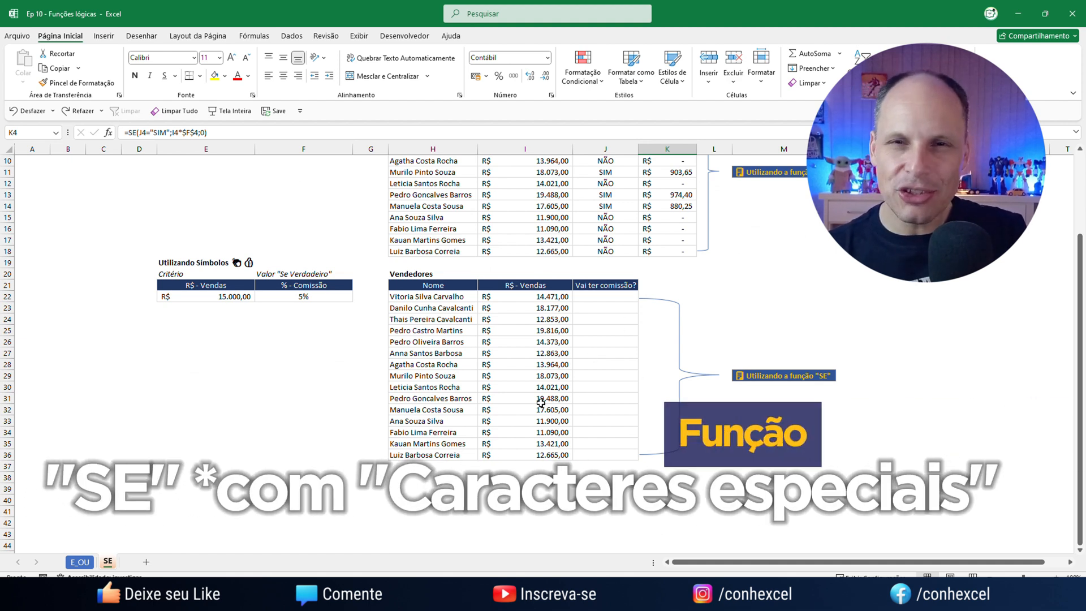
{"action": "scroll", "coordinate": [617, 294], "scroll_direction": "up", "scroll_amount": 3}
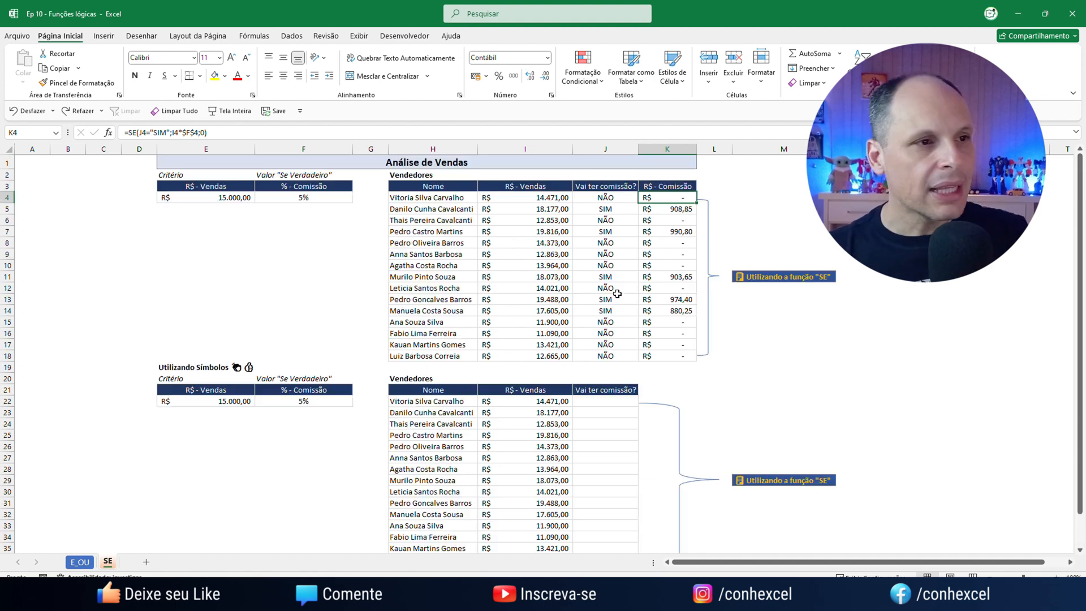
Step: Start an SE formula in J22 that tests whether the sales in I22 are at least the absolute criterion $E$22
{"action": "left_click_drag", "start_coordinate": [612, 194], "coordinate": [622, 357]}
{"action": "scroll", "coordinate": [845, 340], "scroll_direction": "down", "scroll_amount": 3}
{"action": "left_click", "coordinate": [604, 297]}
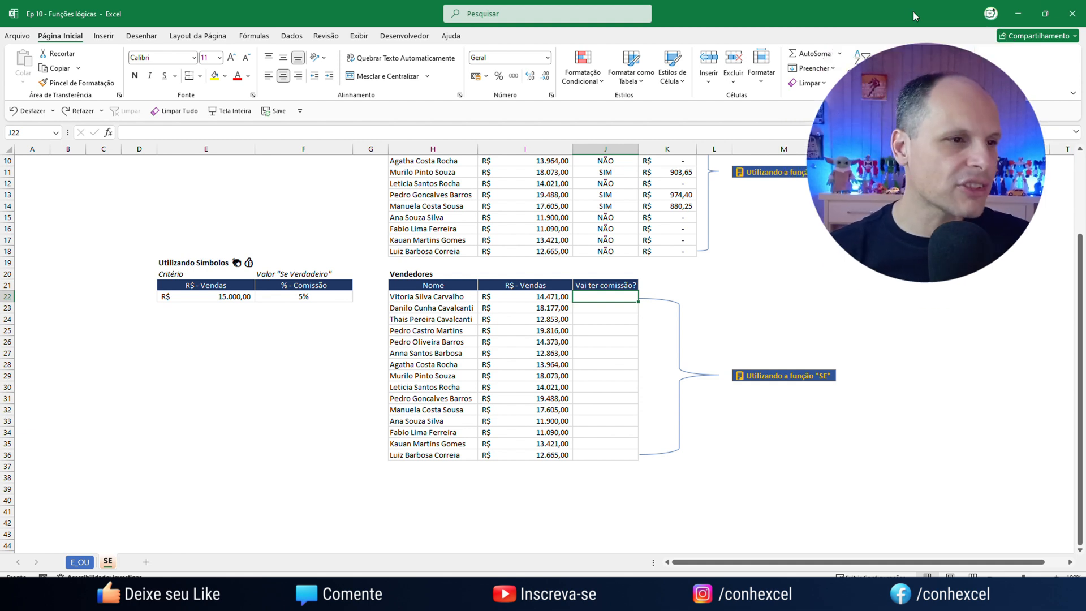
{"action": "type", "text": "=se"}
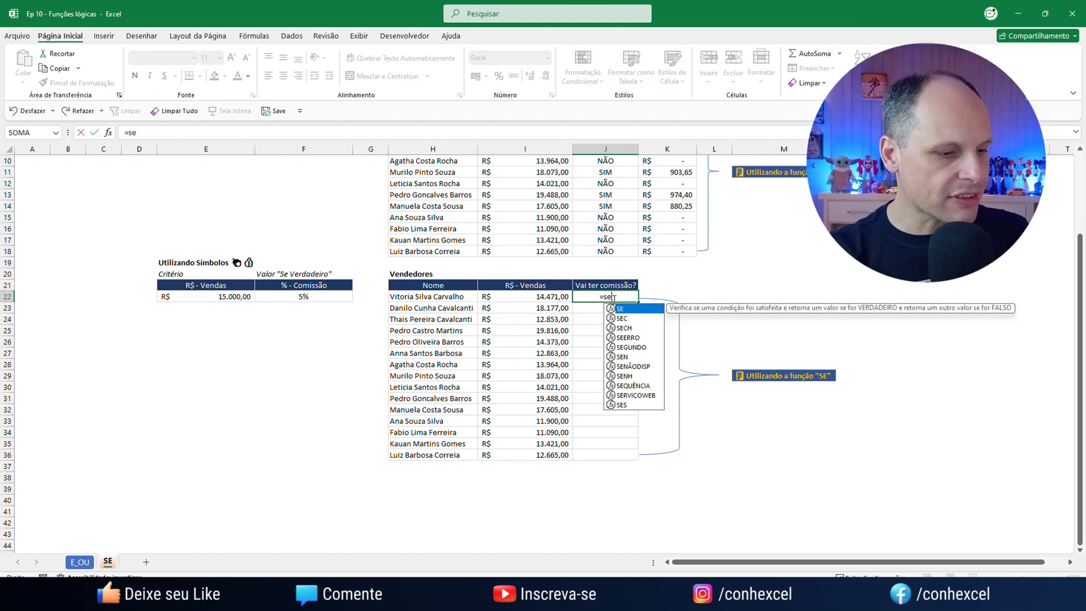
{"action": "key", "text": "Tab"}
{"action": "left_click", "coordinate": [547, 295]}
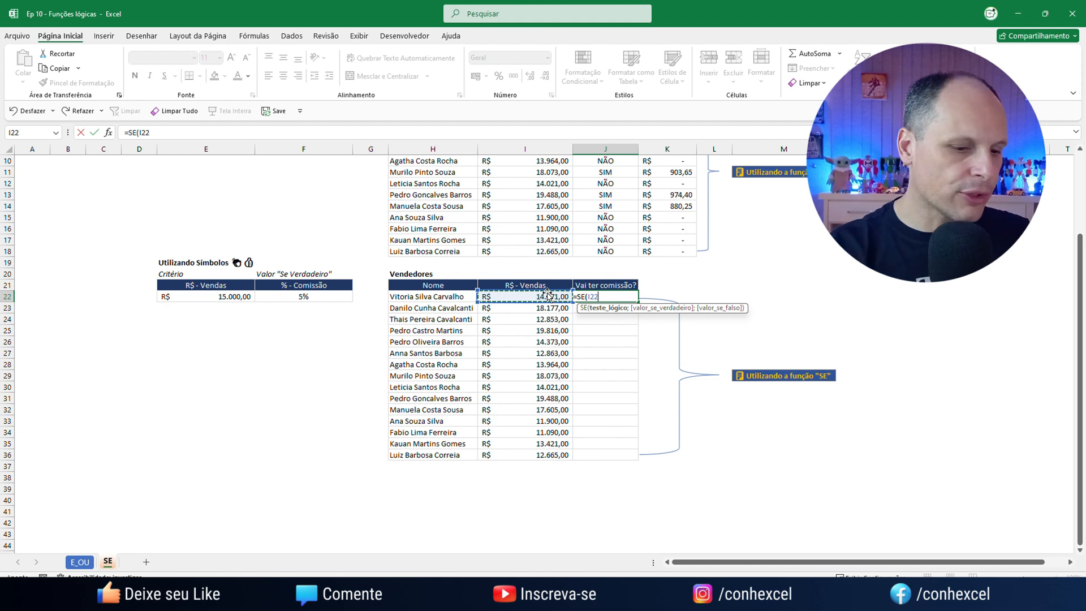
{"action": "type", "text": ">="}
{"action": "left_click", "coordinate": [215, 299]}
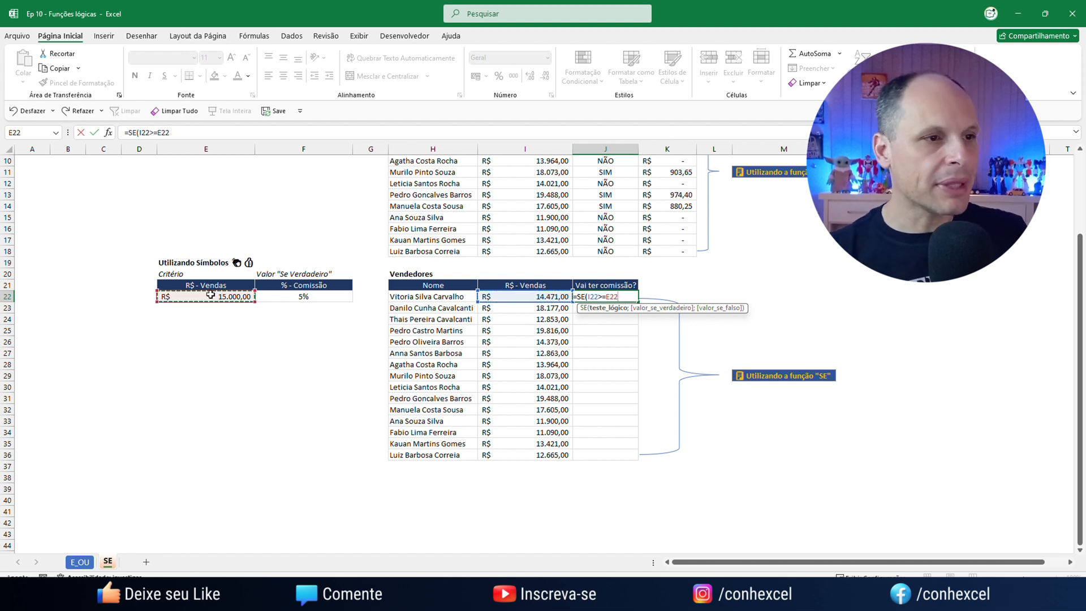
{"action": "key", "text": "F4"}
{"action": "type", "text": ";"}
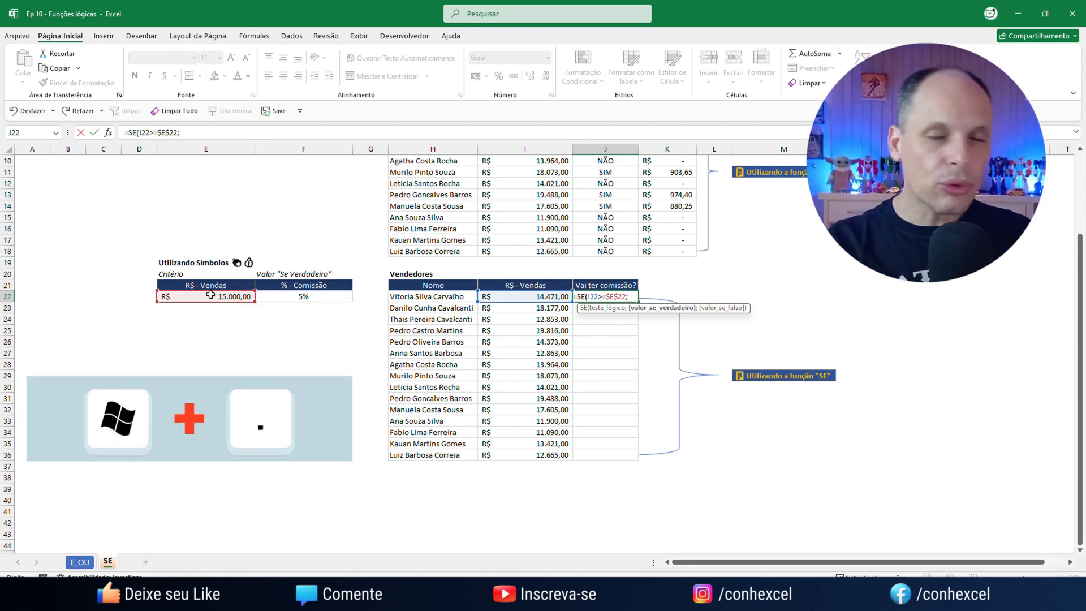
Step: Insert the thumbs-up emoji in quotation marks as the value if true in the J22 formula
{"action": "key", "text": "super+period"}
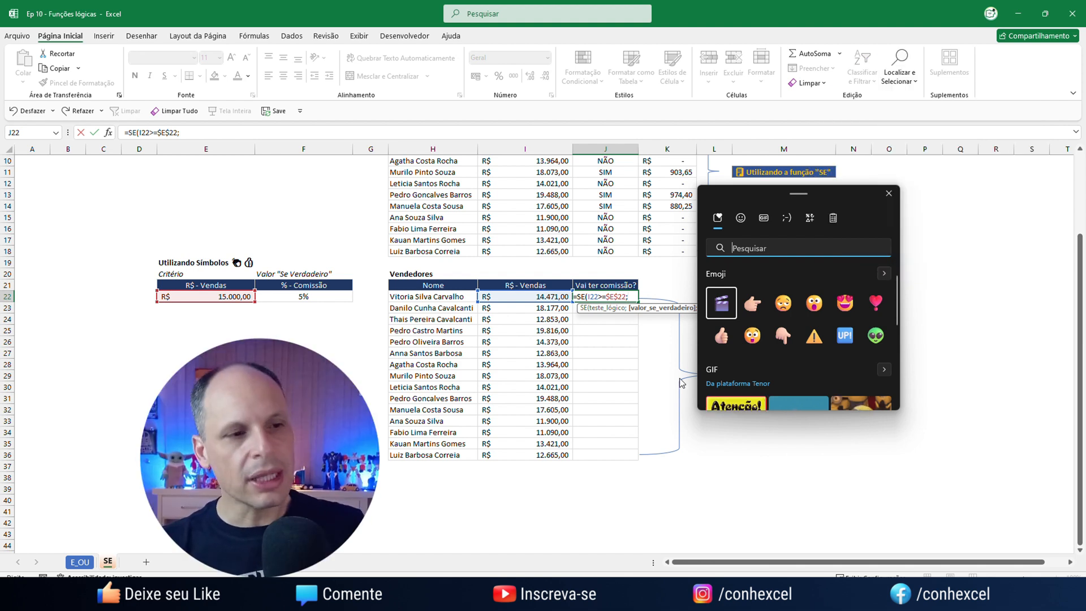
{"action": "left_click", "coordinate": [721, 336]}
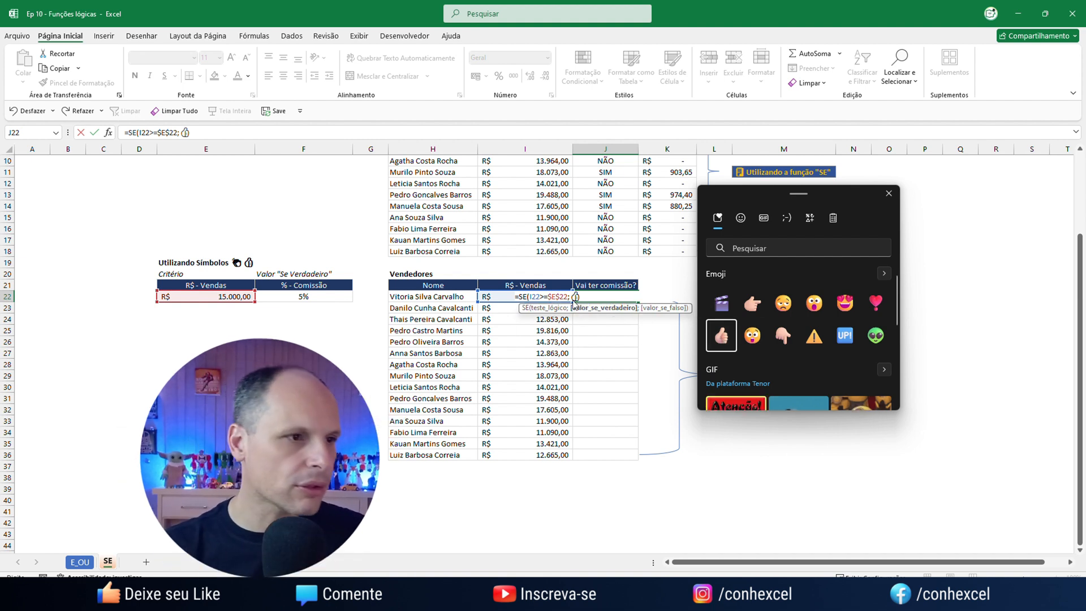
{"action": "key", "text": "Escape"}
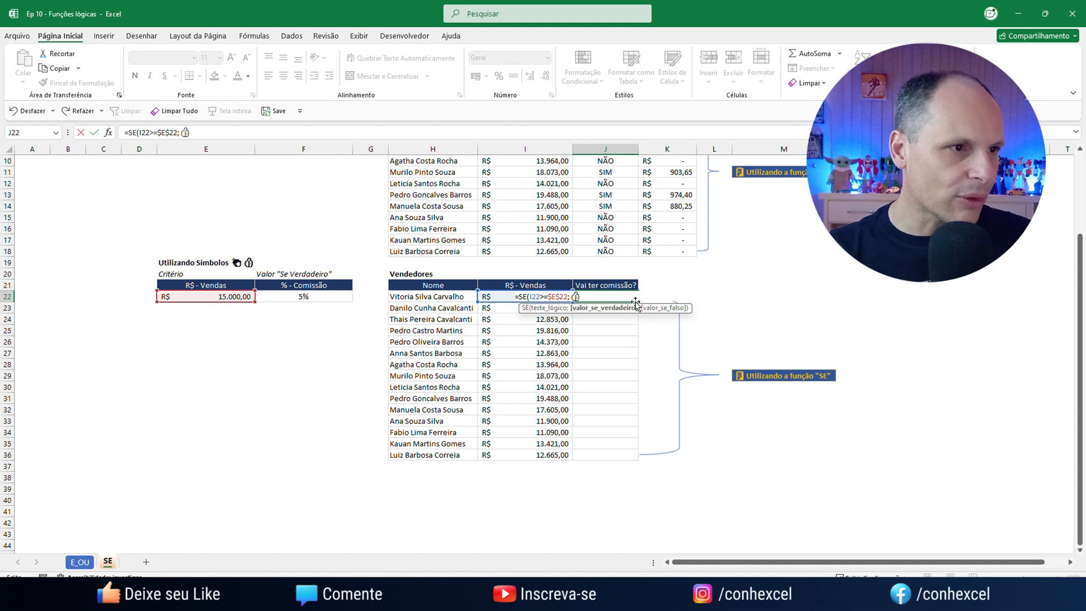
{"action": "type", "text": "\""}
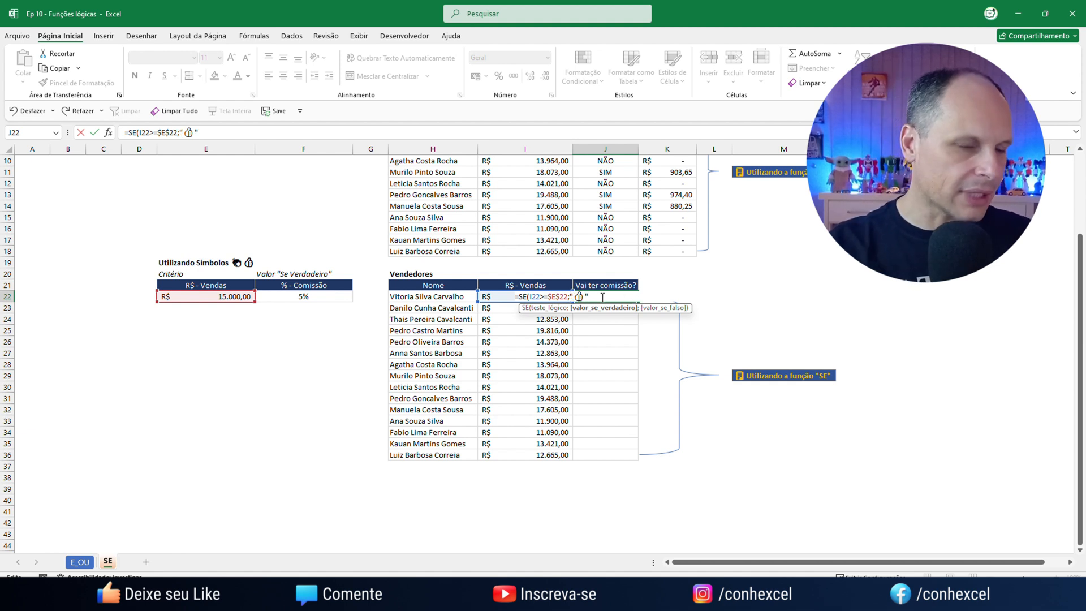
{"action": "type", "text": ";"}
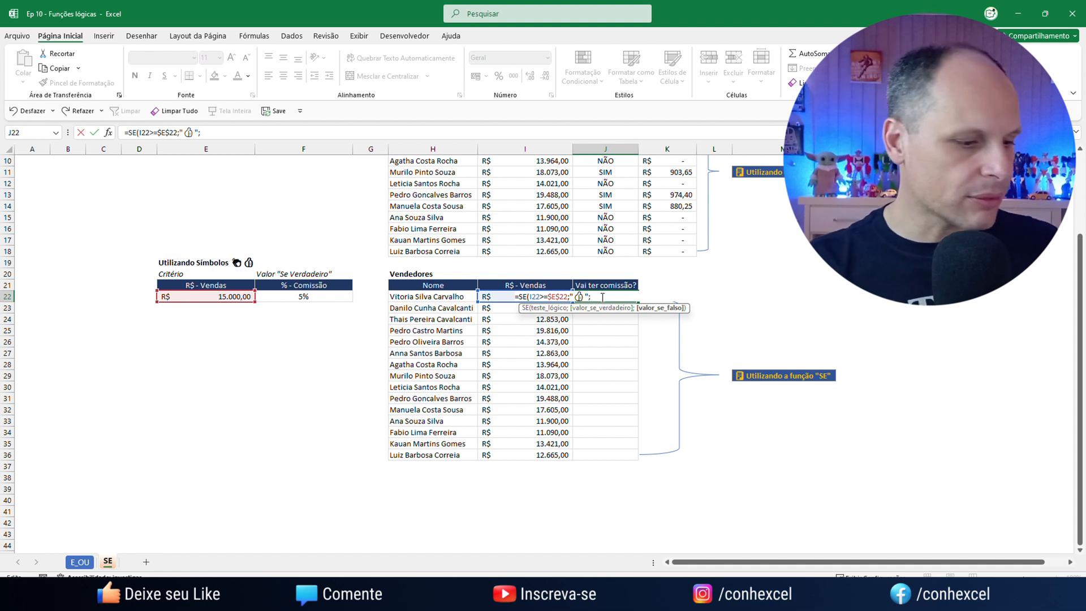
Step: Insert a sad-face emoji in quotation marks as the value if false and complete the J22 formula
{"action": "key", "text": "super+period"}
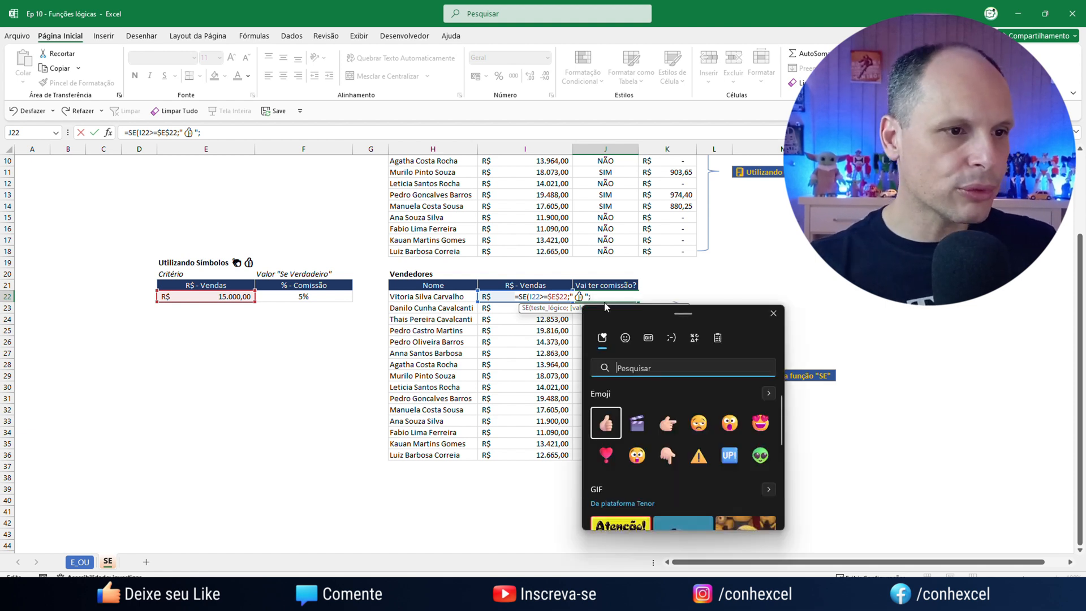
{"action": "scroll", "coordinate": [654, 426], "scroll_direction": "down", "scroll_amount": 2}
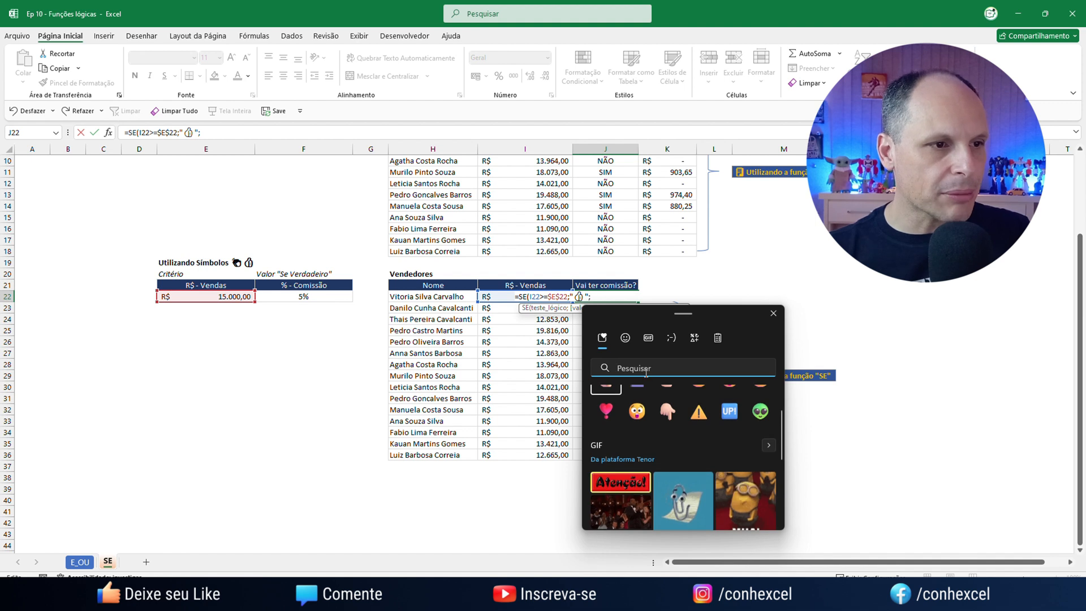
{"action": "type", "text": "mao"}
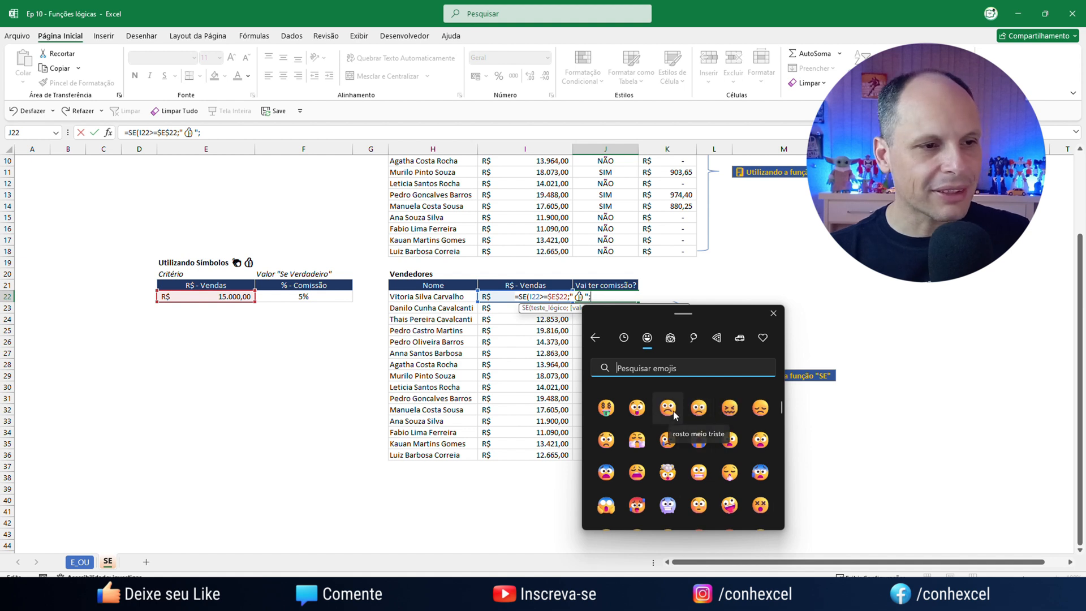
{"action": "left_click", "coordinate": [698, 410]}
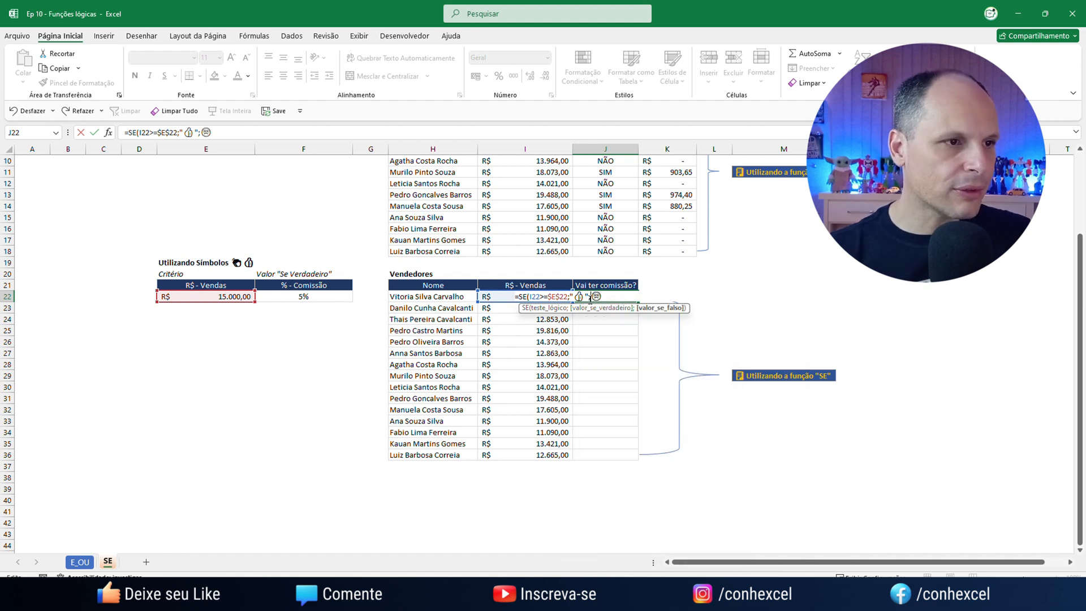
{"action": "type", "text": "\"☹\")"}
{"action": "key", "text": "ctrl+Return"}
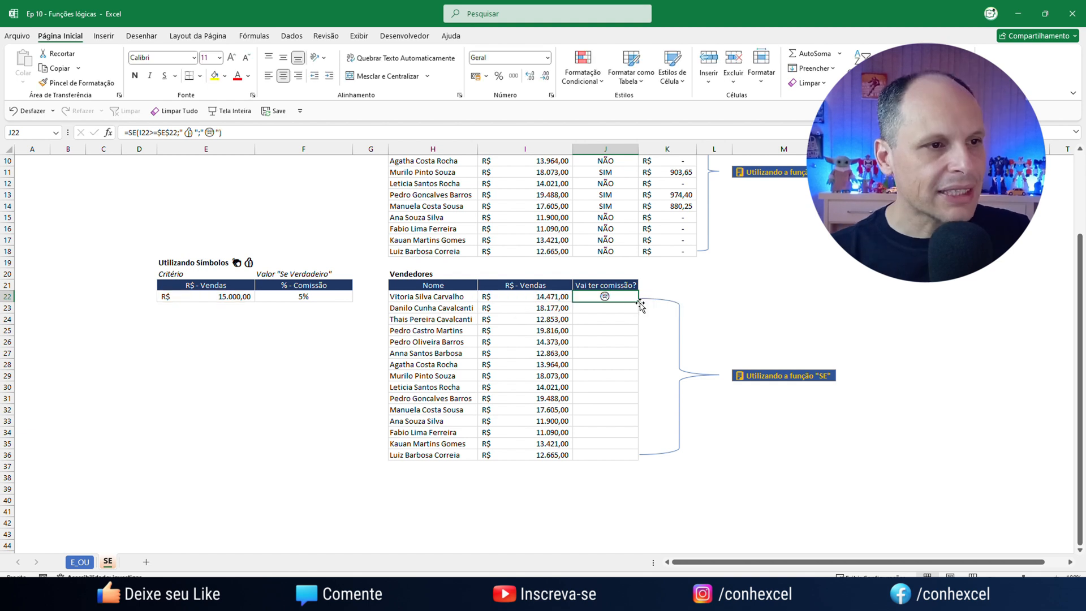
Step: Fill the J22 formula down to J36 and check the symbols in J23, J25, J29, J31 and J32
{"action": "double_click", "coordinate": [639, 303]}
{"action": "key", "text": "Down"}
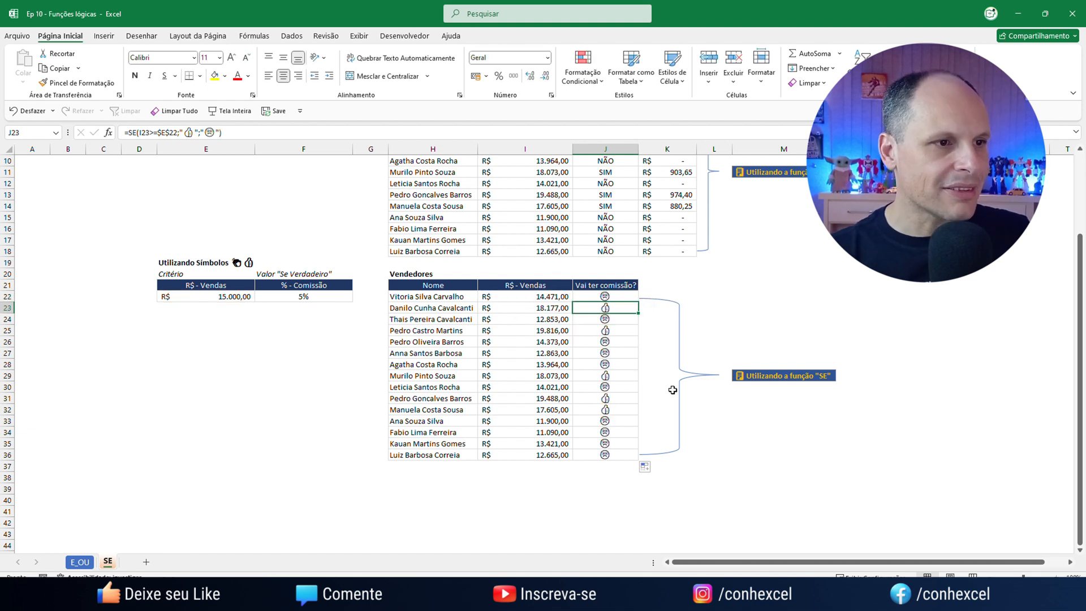
{"action": "left_click", "coordinate": [613, 332]}
{"action": "left_click", "coordinate": [622, 379]}
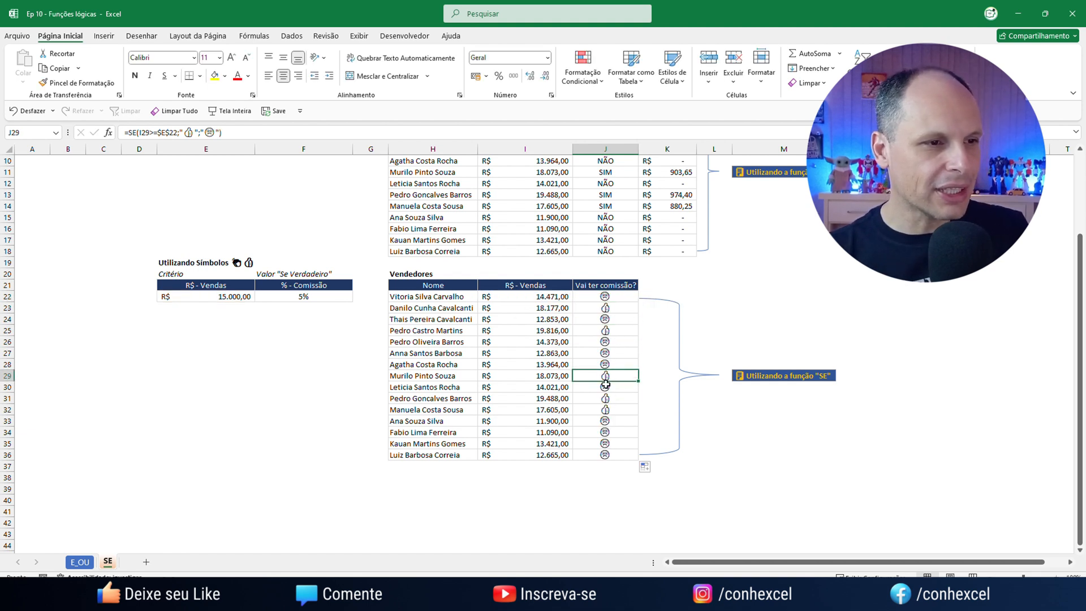
{"action": "left_click", "coordinate": [622, 401]}
{"action": "left_click", "coordinate": [621, 413]}
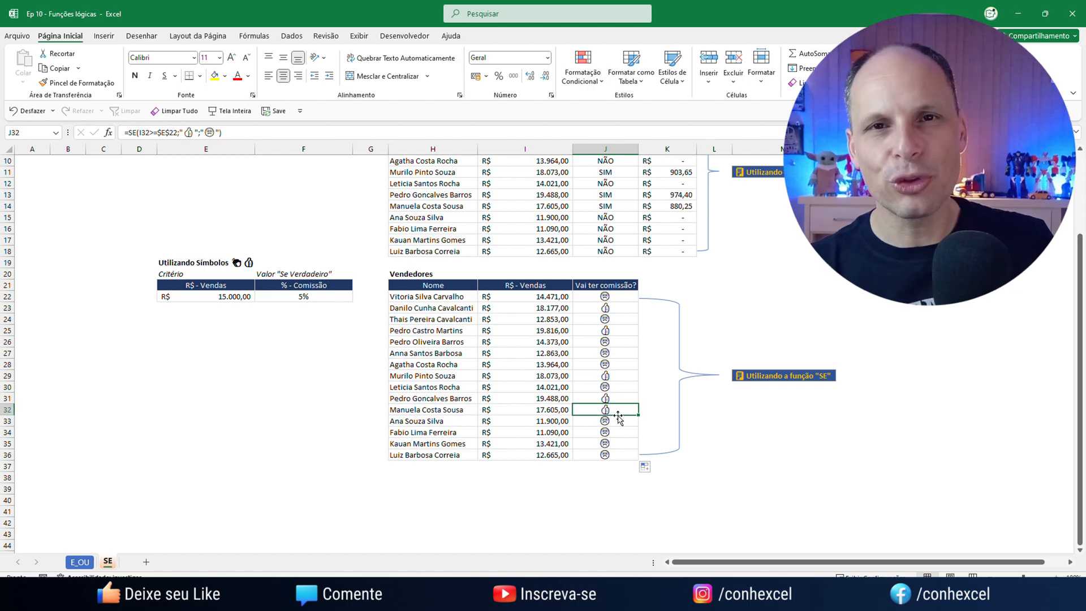